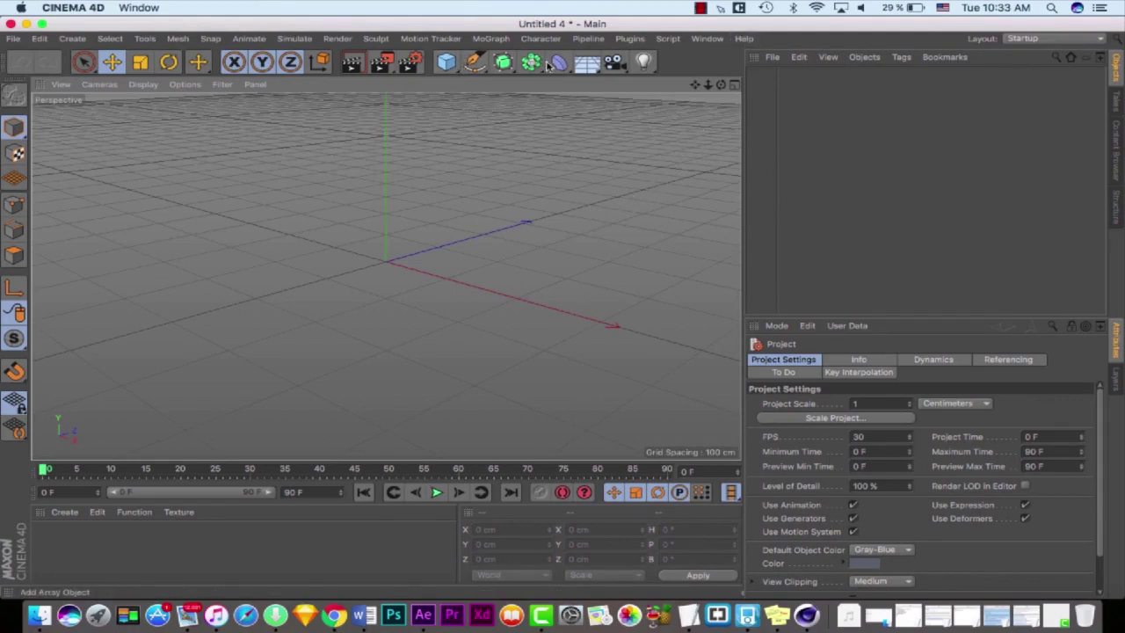
# Step: Add a MoText object and move it along the X axis to about -210 cm
pyautogui.click(450, 65)
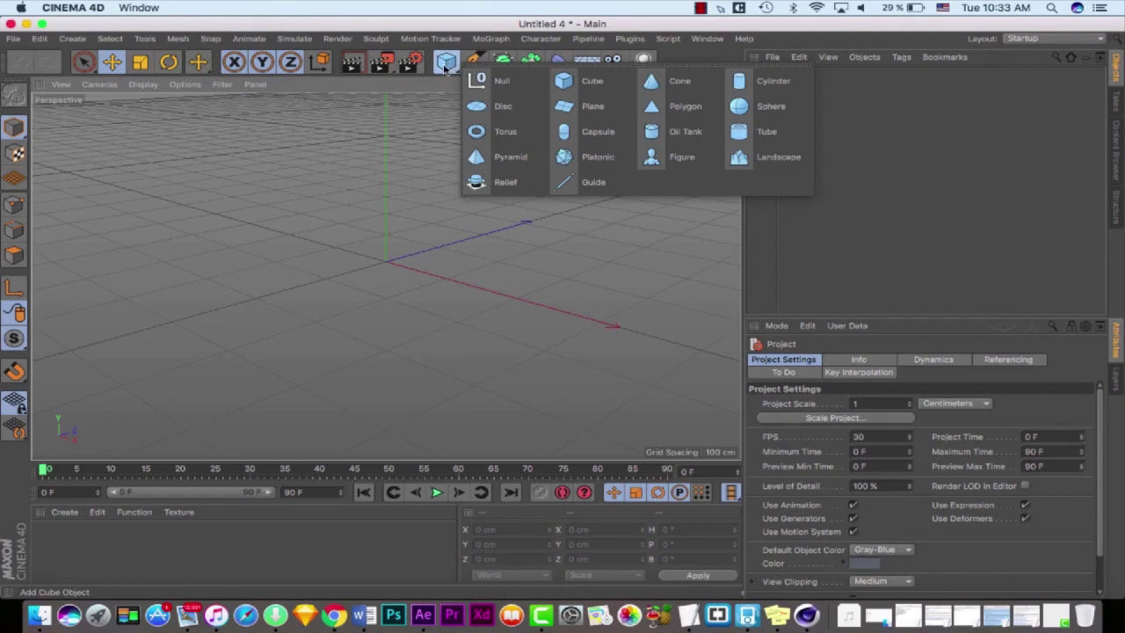
pyautogui.click(491, 38)
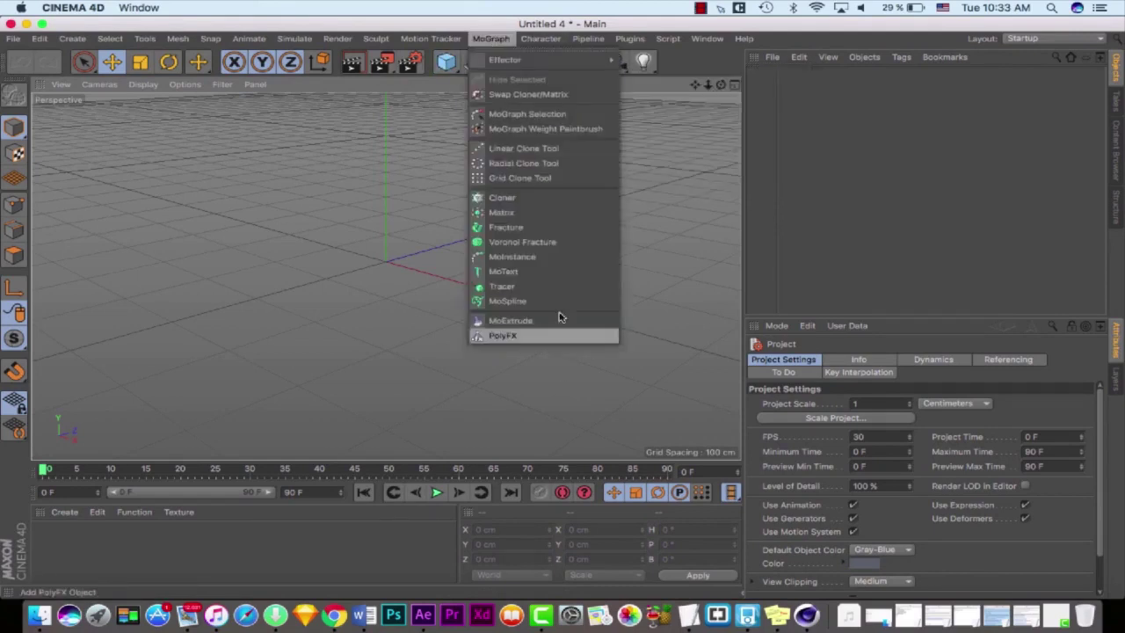
pyautogui.click(536, 274)
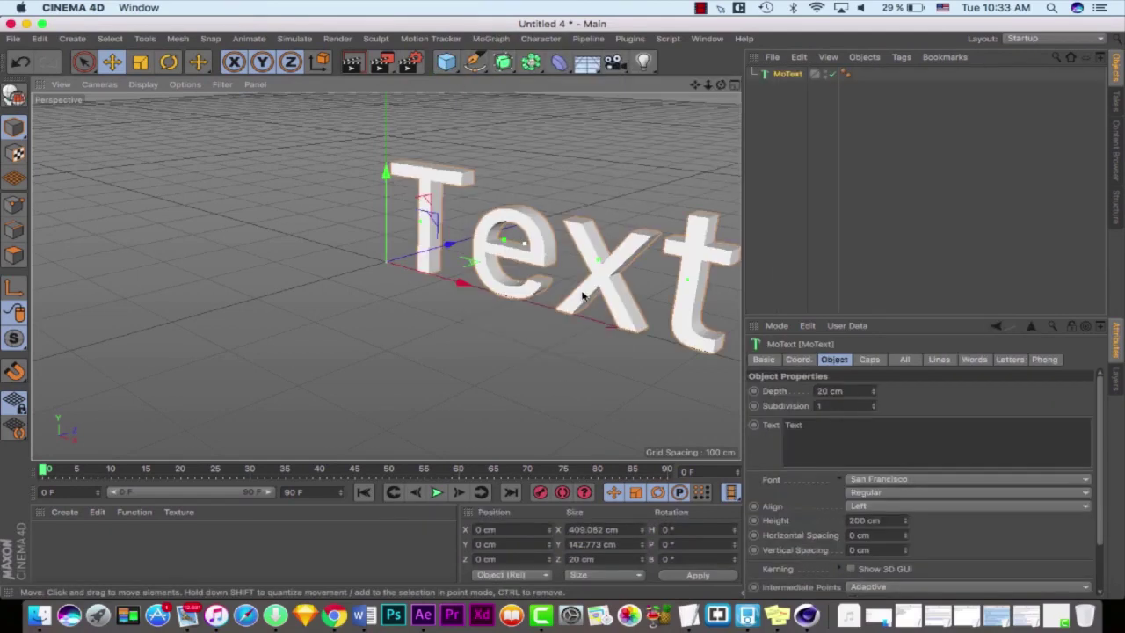
pyautogui.moveTo(460, 282); pyautogui.dragTo(352, 268)
# Step: Change the MoText content to CINEWARE and move the text along X to about -630 cm
pyautogui.click(910, 428)
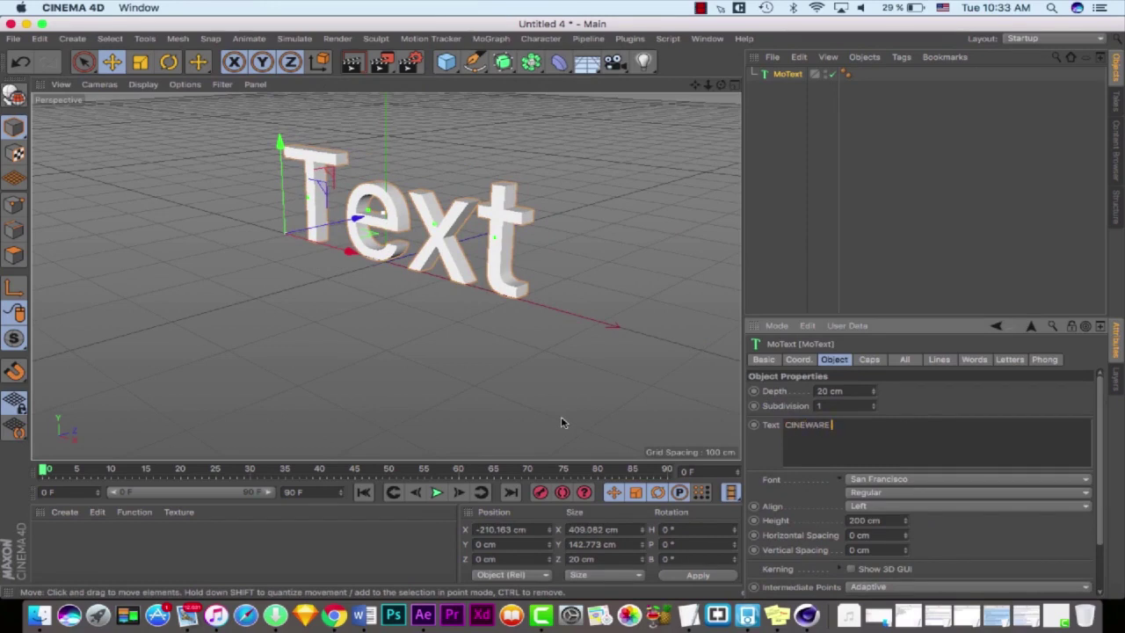
pyautogui.click(566, 221)
pyautogui.click(482, 231)
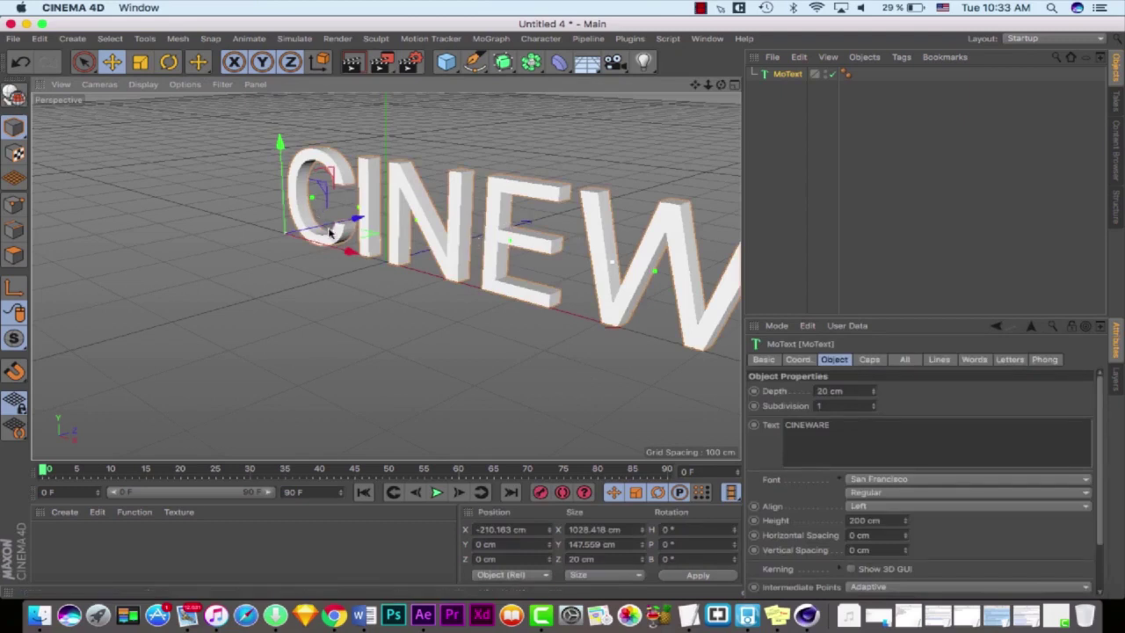
pyautogui.moveTo(314, 241); pyautogui.dragTo(178, 223)
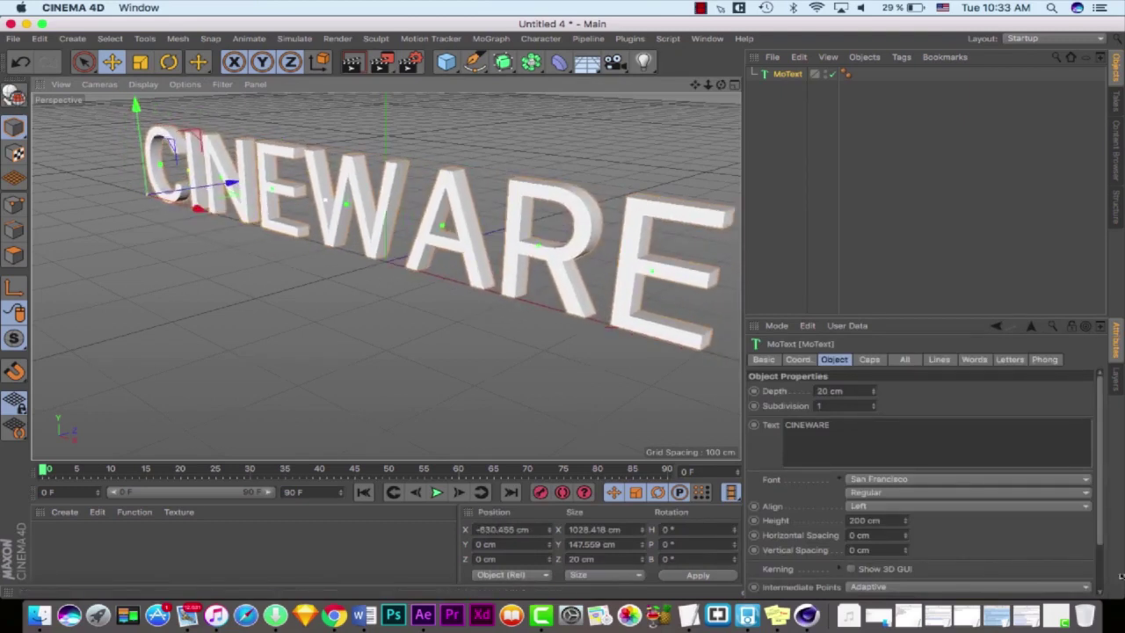
# Step: Set the MoText font to PT Sans Caption Bold and its depth to 64 cm
pyautogui.click(948, 477)
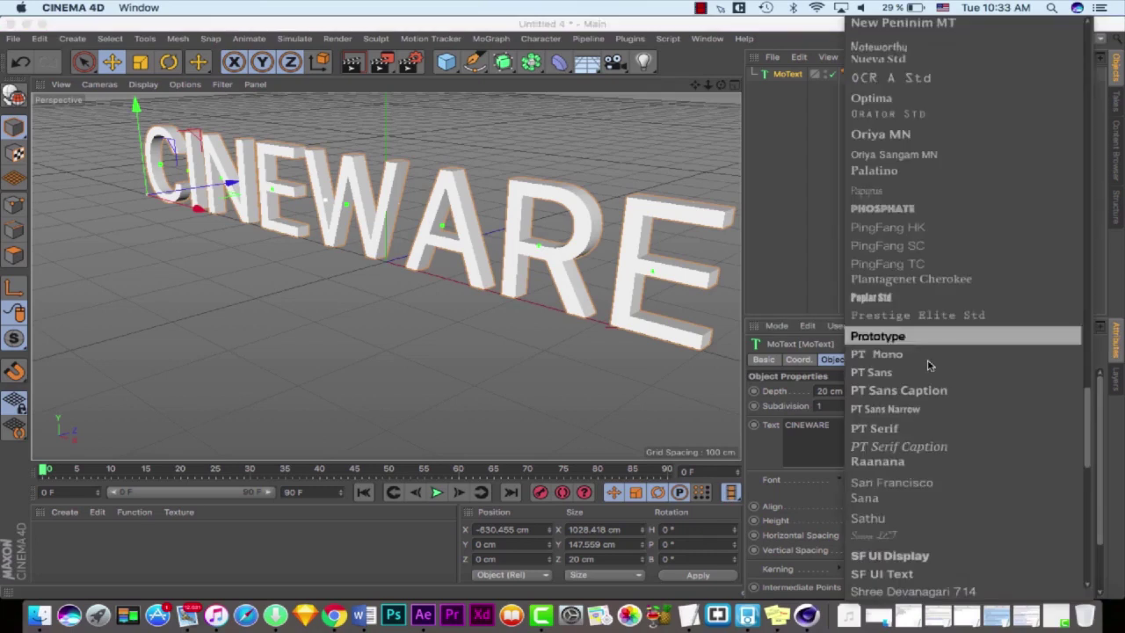
pyautogui.click(919, 390)
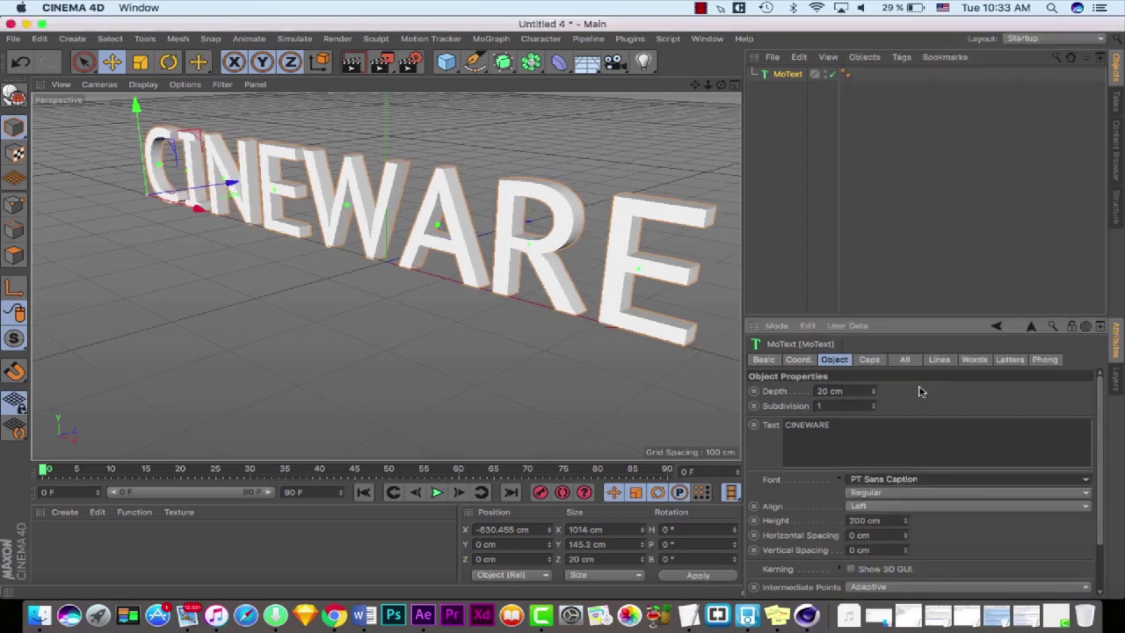
pyautogui.click(931, 492)
pyautogui.click(907, 512)
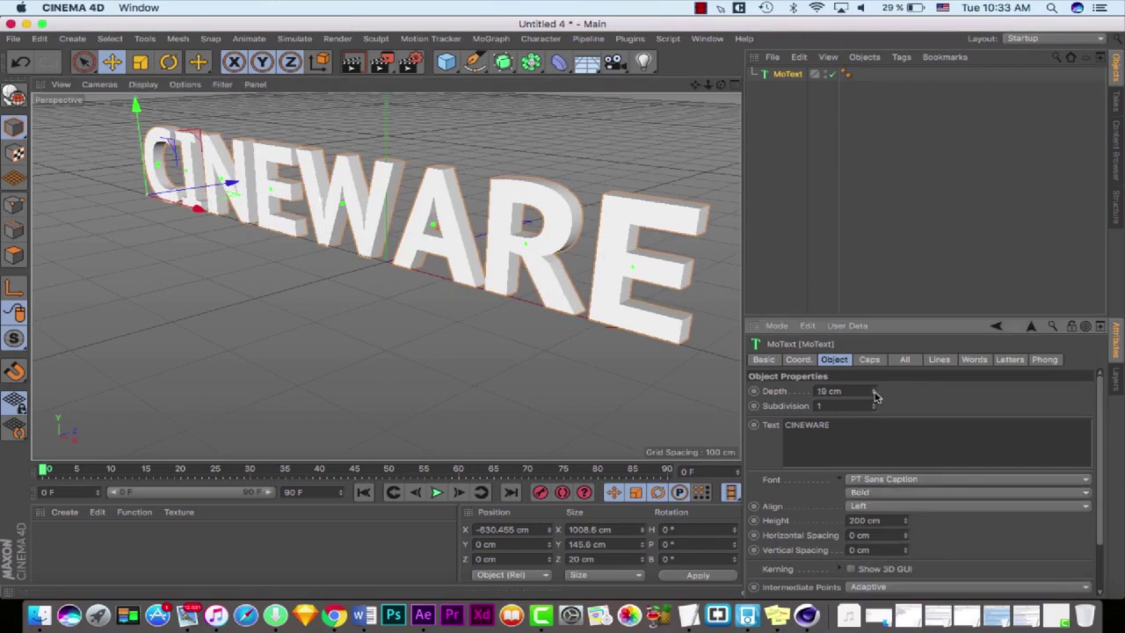
pyautogui.moveTo(875, 393); pyautogui.dragTo(874, 398)
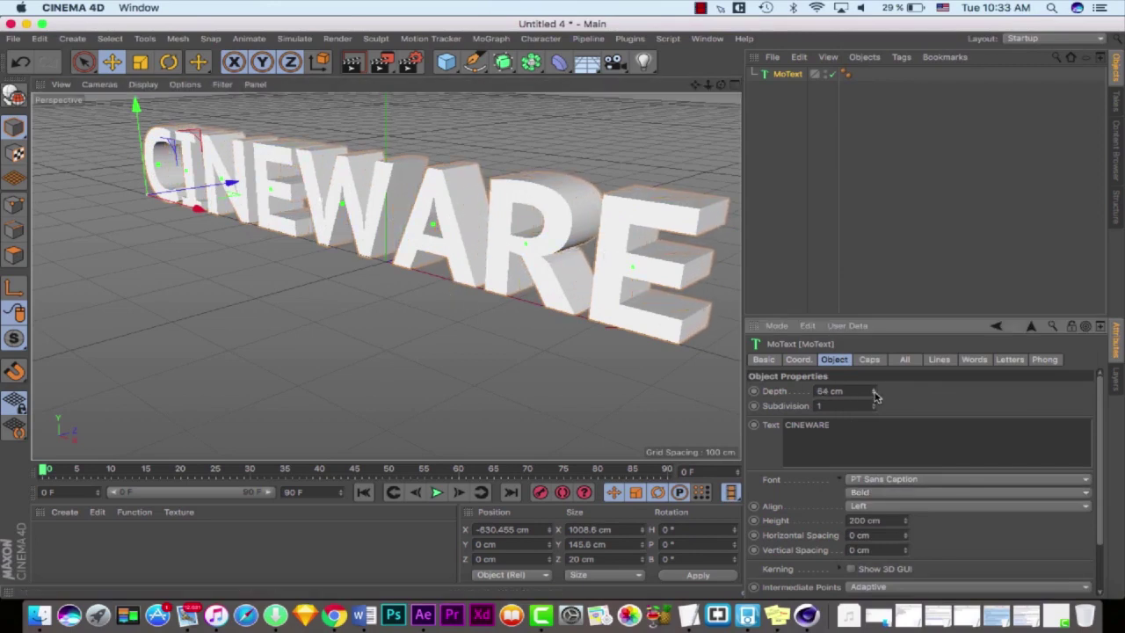
# Step: Set the text's start cap to Fillet Cap with 12 steps and a 6 cm radius
pyautogui.click(869, 358)
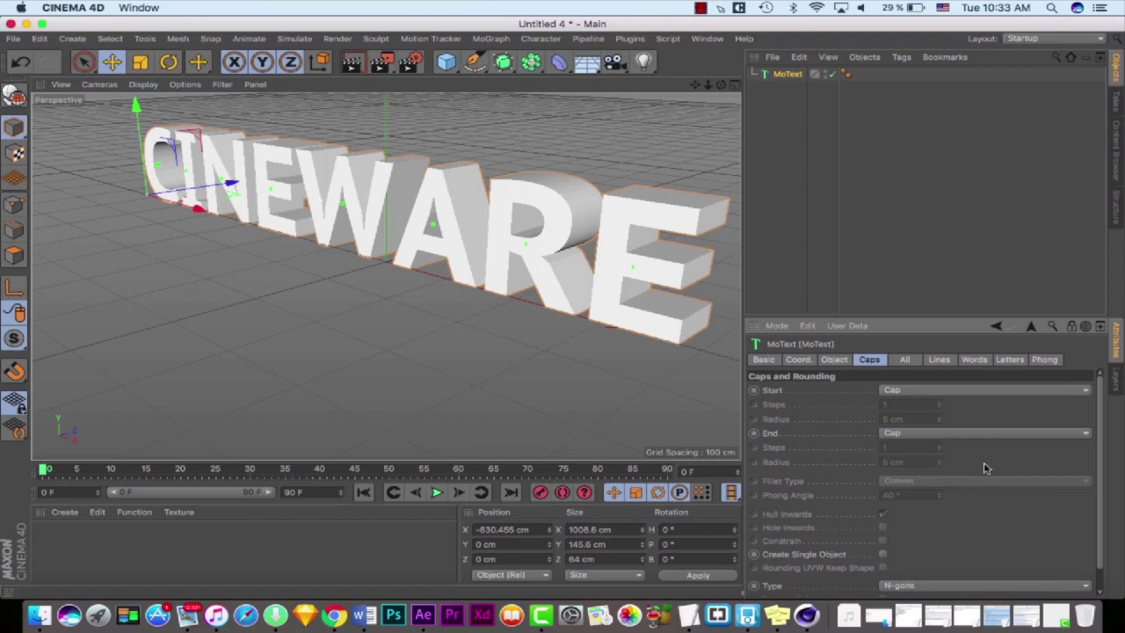
pyautogui.click(935, 395)
pyautogui.click(931, 447)
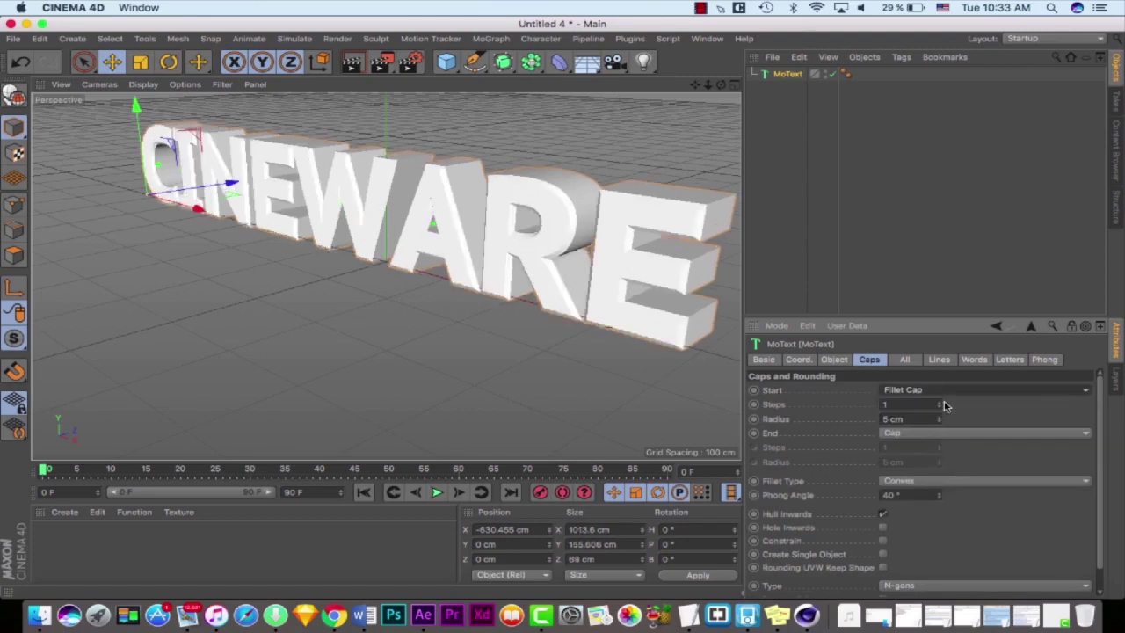
pyautogui.moveTo(940, 407); pyautogui.dragTo(941, 427)
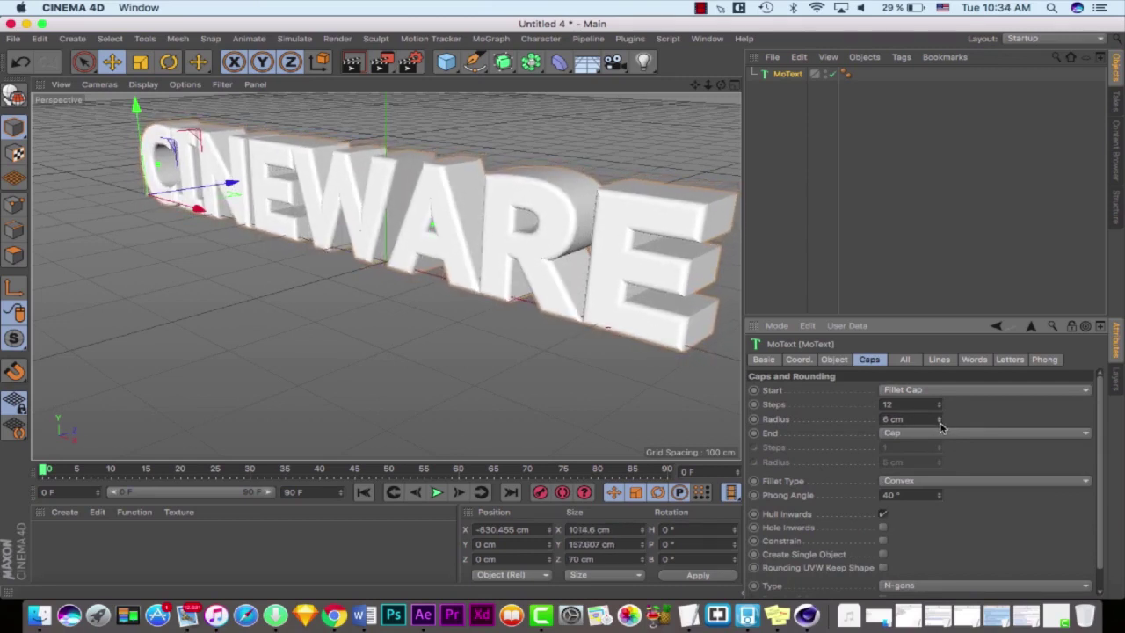
# Step: Add a Plane beneath the text and scale it up uniformly to about 2480 cm in X and Z
pyautogui.click(424, 387)
pyautogui.moveTo(721, 85); pyautogui.dragTo(562, 312)
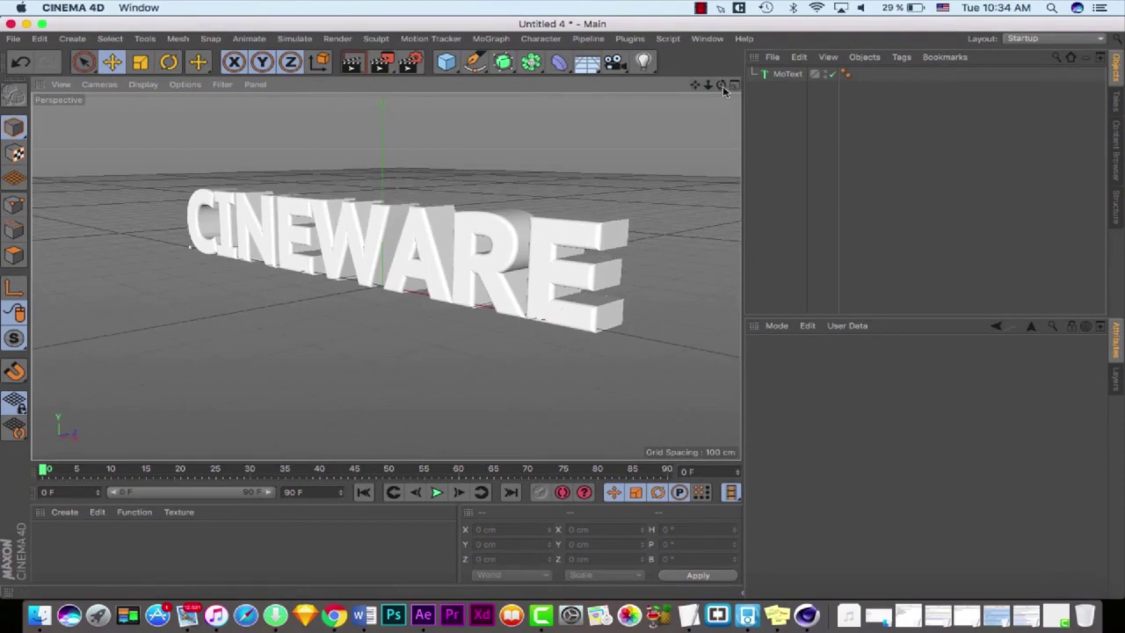
pyautogui.keyDown('alt'); pyautogui.moveTo(562, 311); pyautogui.dragTo(562, 311); pyautogui.keyUp('alt')
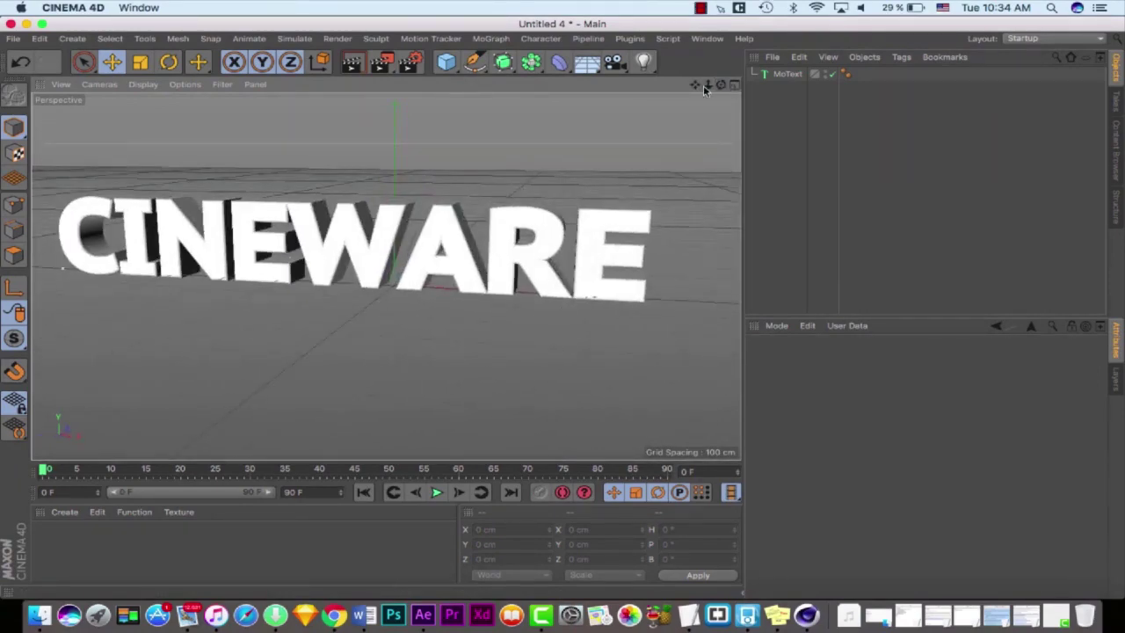
pyautogui.moveTo(707, 86); pyautogui.dragTo(562, 305)
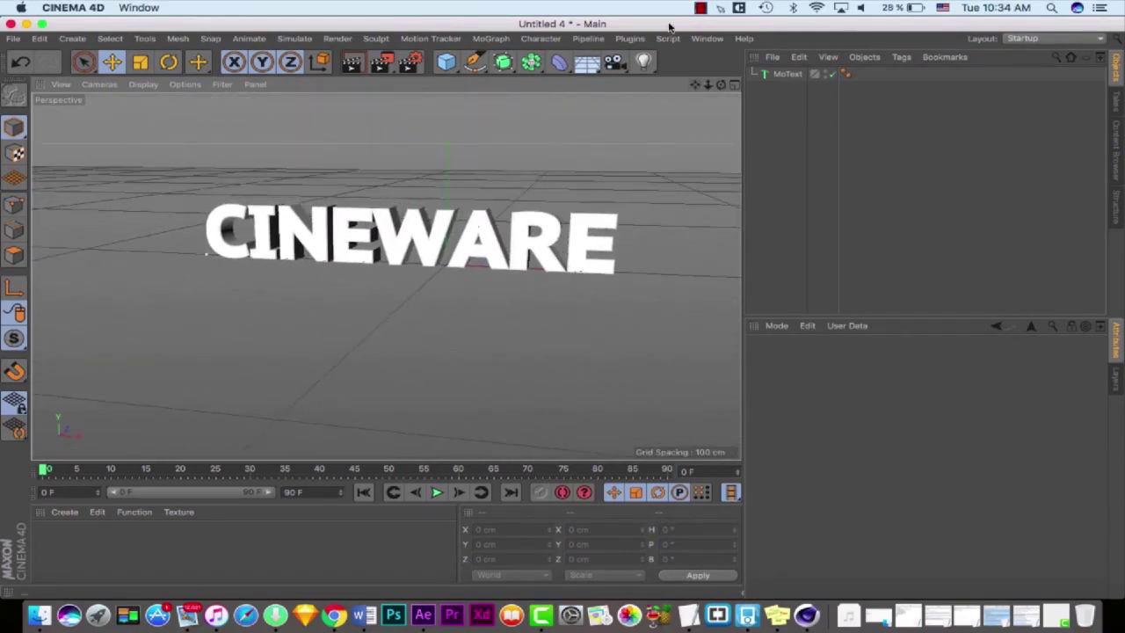
pyautogui.click(446, 62)
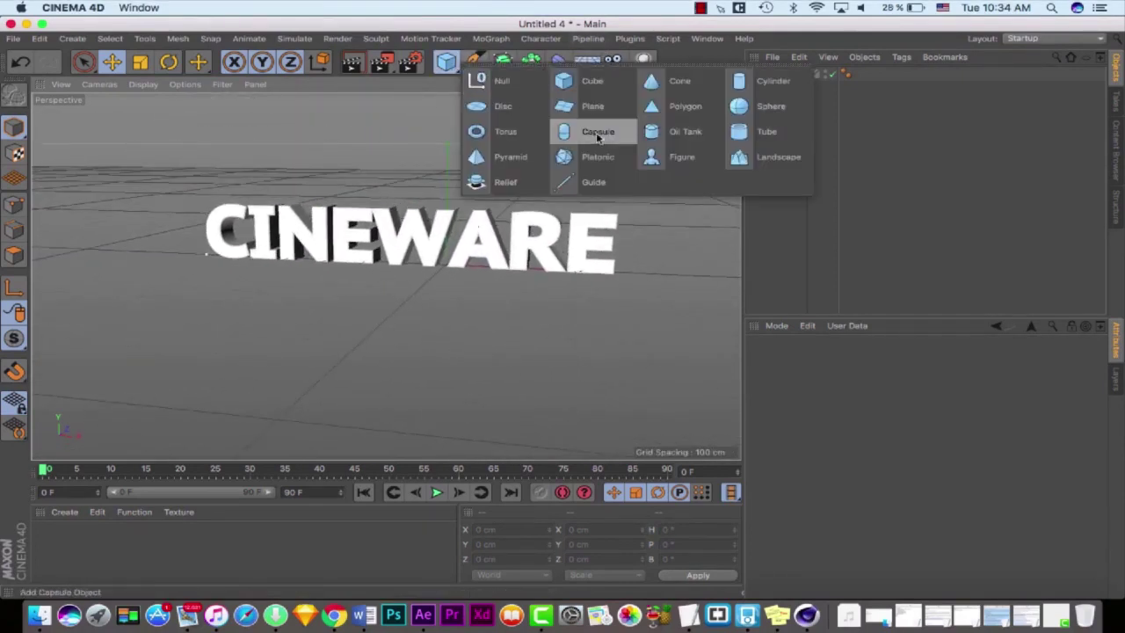
pyautogui.click(595, 107)
pyautogui.click(143, 64)
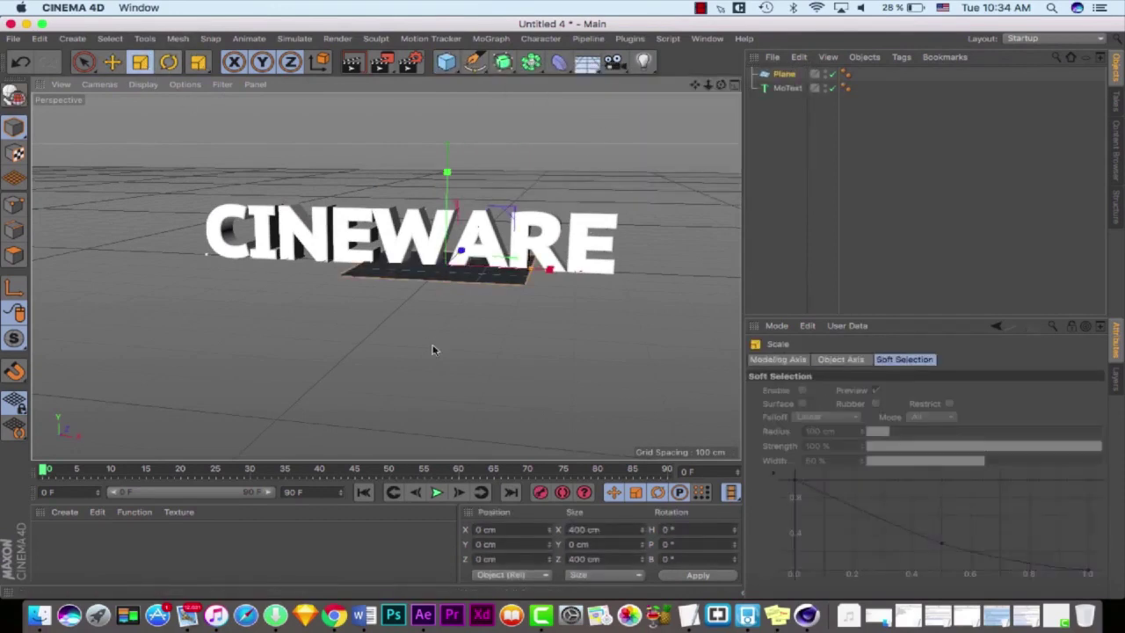
pyautogui.moveTo(434, 349); pyautogui.dragTo(681, 290)
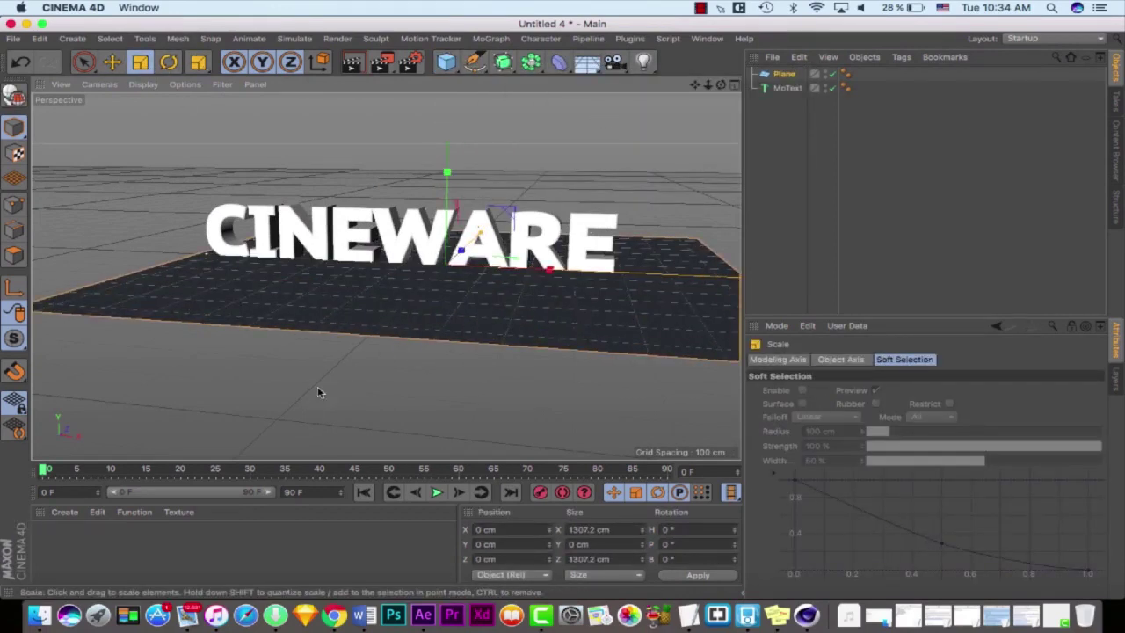
pyautogui.moveTo(319, 389); pyautogui.dragTo(121, 244)
# Step: Lower the plane to about -15 cm in Y and shift it back along Z behind the text
pyautogui.click(112, 61)
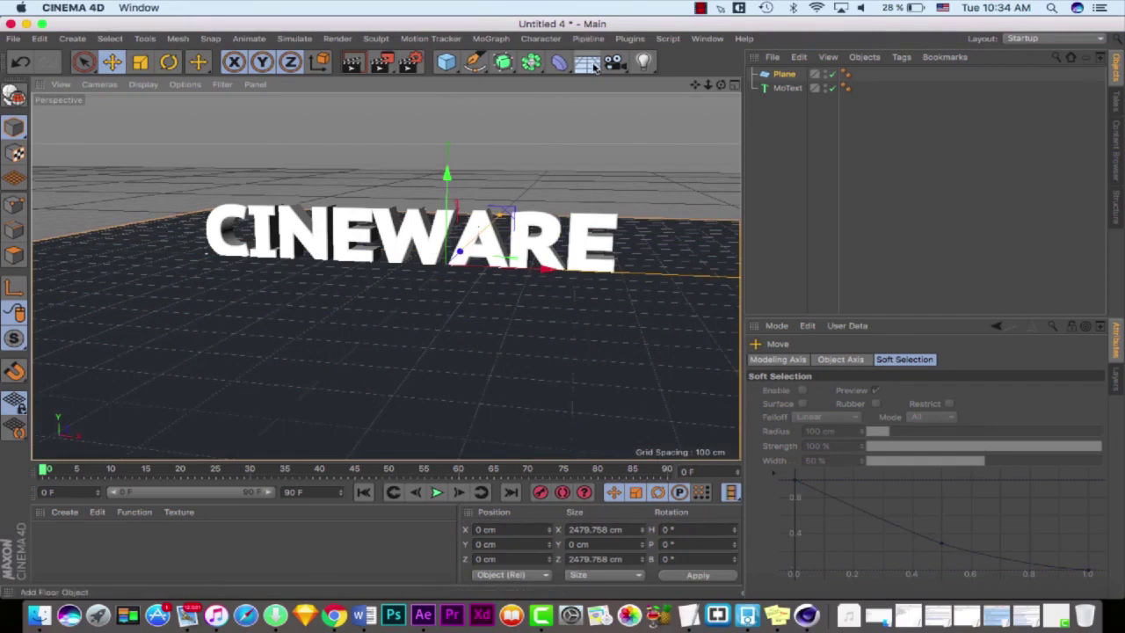
pyautogui.moveTo(448, 181); pyautogui.dragTo(446, 195)
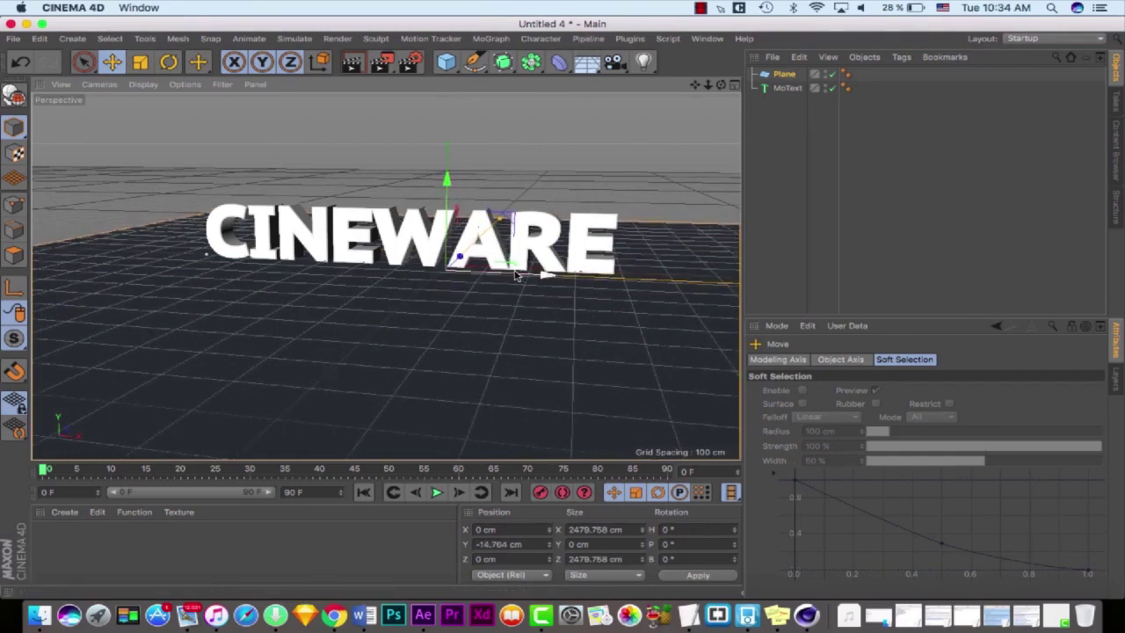
pyautogui.moveTo(490, 244); pyautogui.dragTo(455, 250)
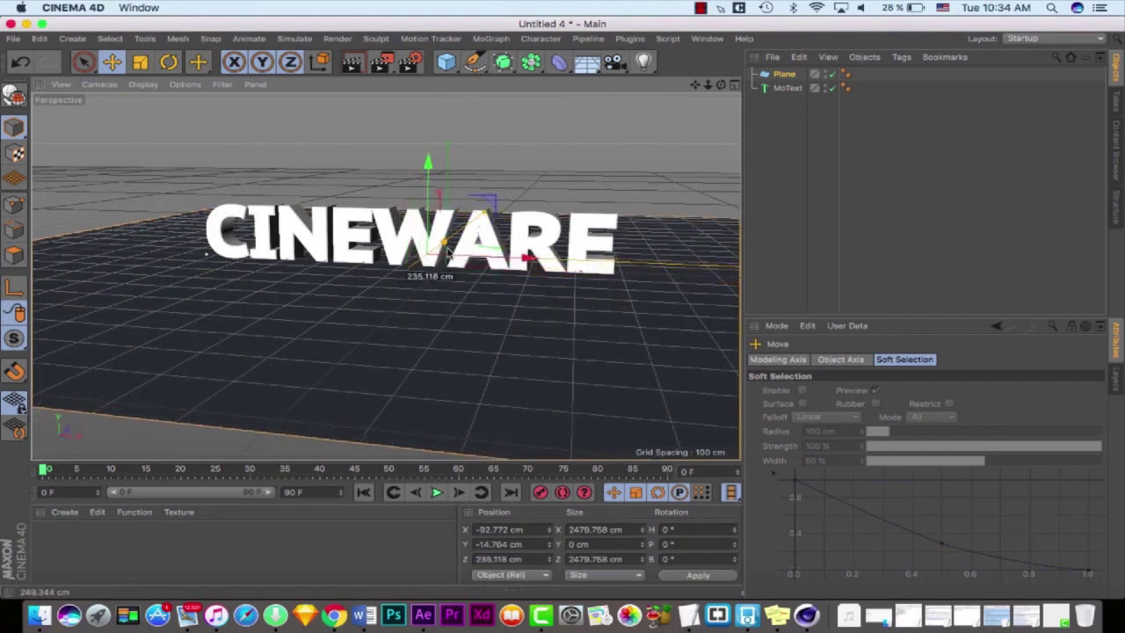
pyautogui.click(564, 186)
# Step: Add a Sky object to the scene
pyautogui.moveTo(695, 85); pyautogui.dragTo(640, 116)
pyautogui.click(589, 68)
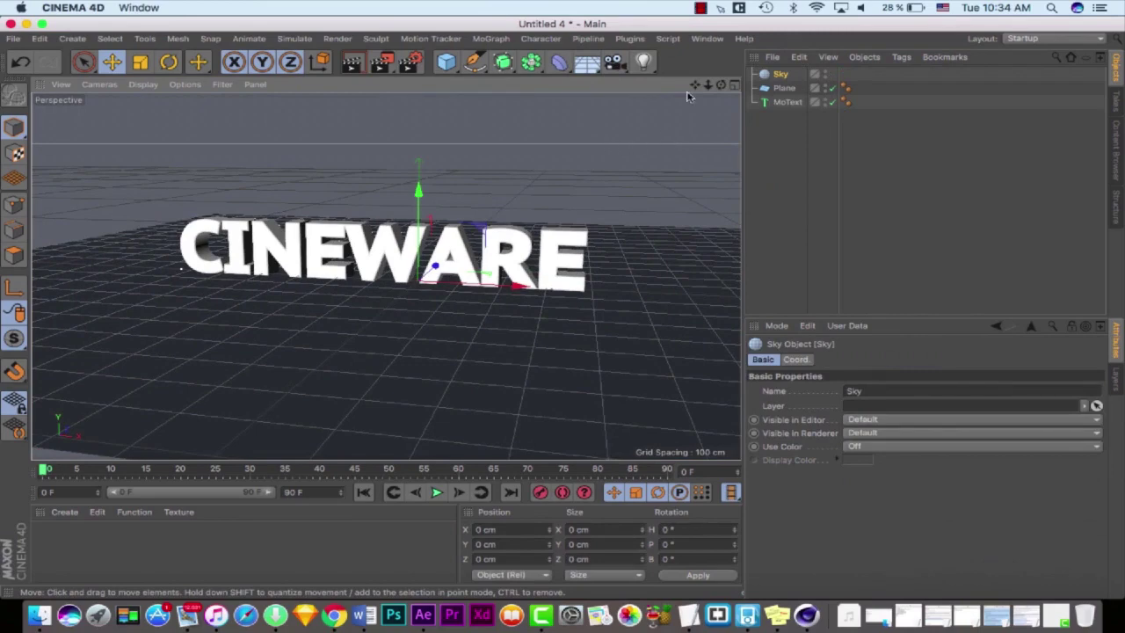
pyautogui.moveTo(708, 86); pyautogui.dragTo(563, 313)
# Step: Create a new material
pyautogui.click(98, 557)
pyautogui.click(65, 516)
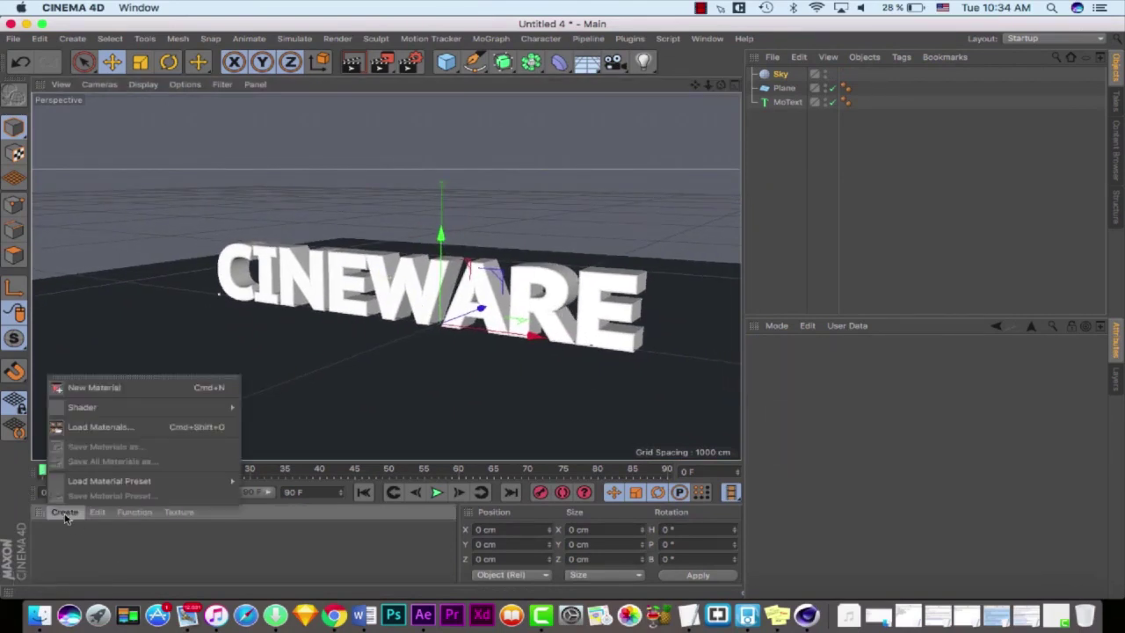
pyautogui.click(94, 387)
pyautogui.moveTo(55, 538); pyautogui.dragTo(448, 316)
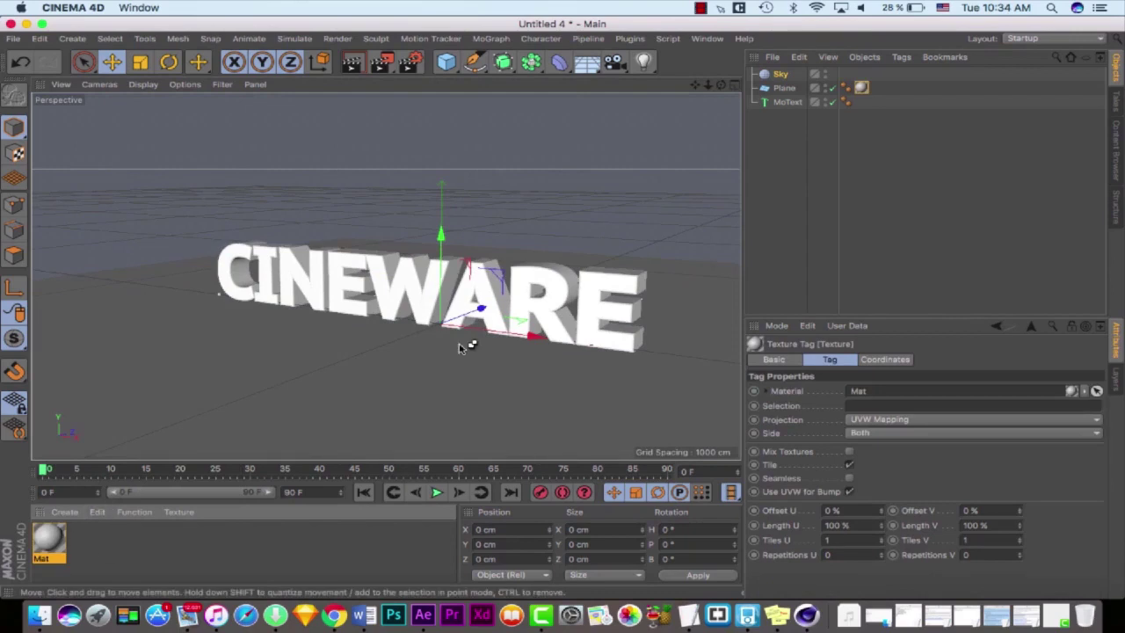
pyautogui.press('super+z')
pyautogui.moveTo(49, 538); pyautogui.dragTo(475, 299)
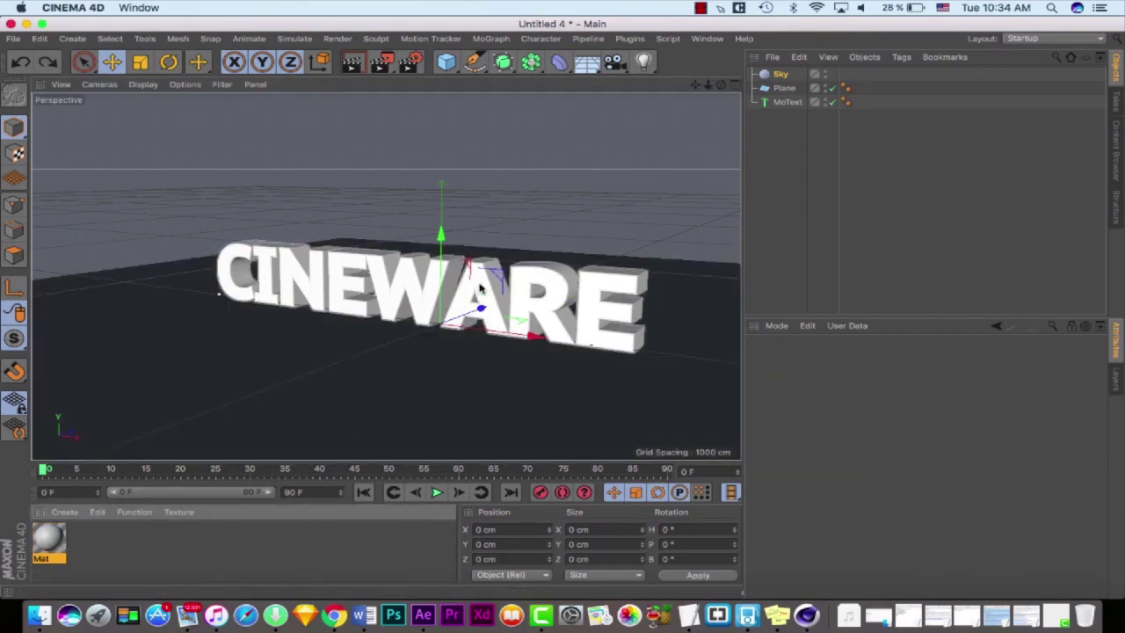
pyautogui.press('super+z')
# Step: Apply the new material to the MoText object
pyautogui.moveTo(51, 538); pyautogui.dragTo(781, 104)
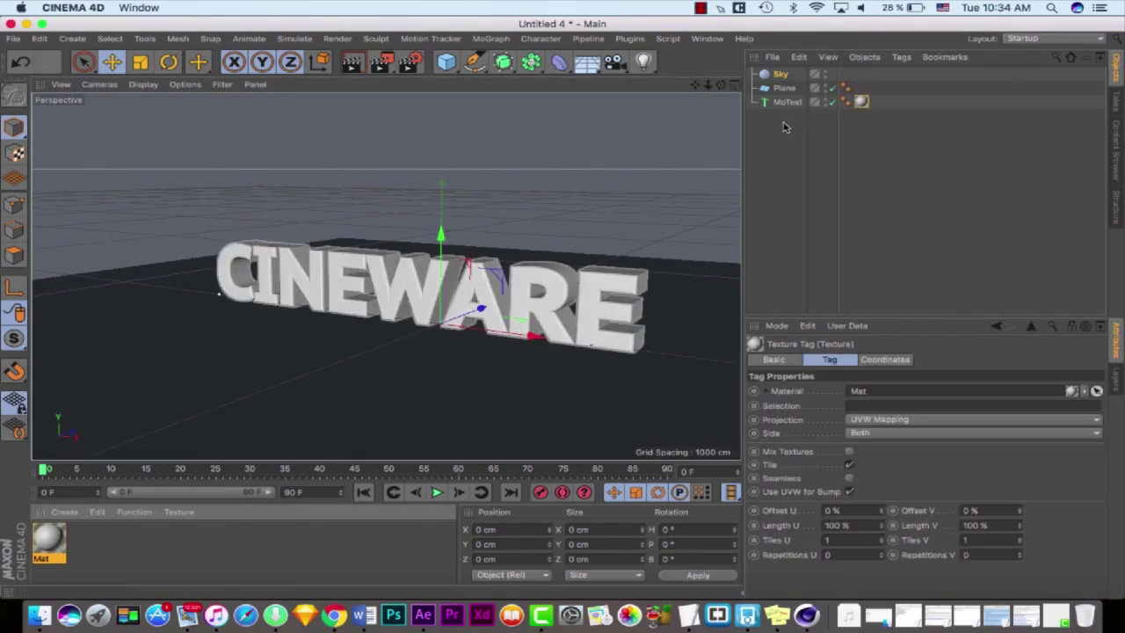
pyautogui.click(128, 531)
# Step: Open the text material in the Material Editor and bring up the picker for its color
pyautogui.doubleClick(50, 538)
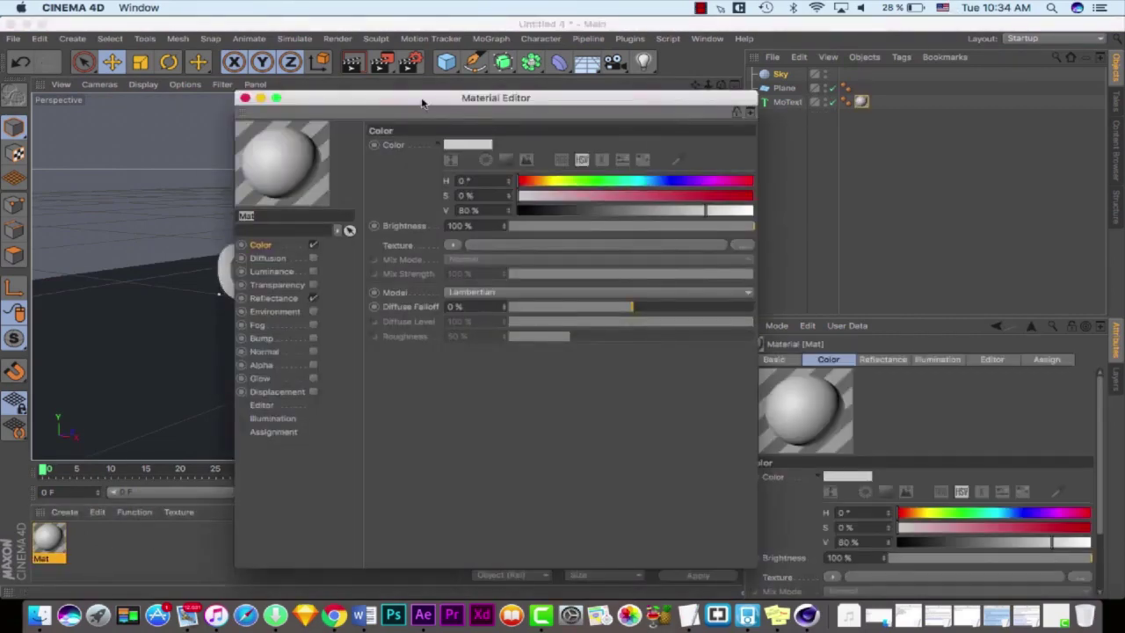
pyautogui.moveTo(422, 103); pyautogui.dragTo(753, 75)
pyautogui.click(773, 121)
# Step: Try hues of 211° and 58° for the material's color, with brightness values down to 18%
pyautogui.moveTo(778, 121); pyautogui.dragTo(801, 123)
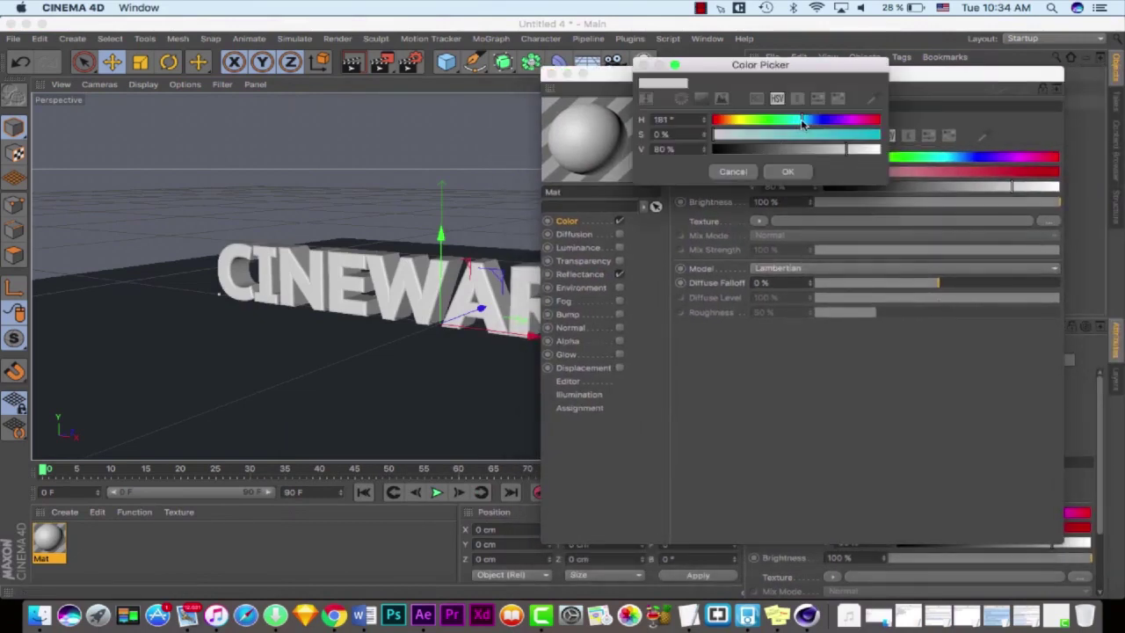
pyautogui.click(809, 120)
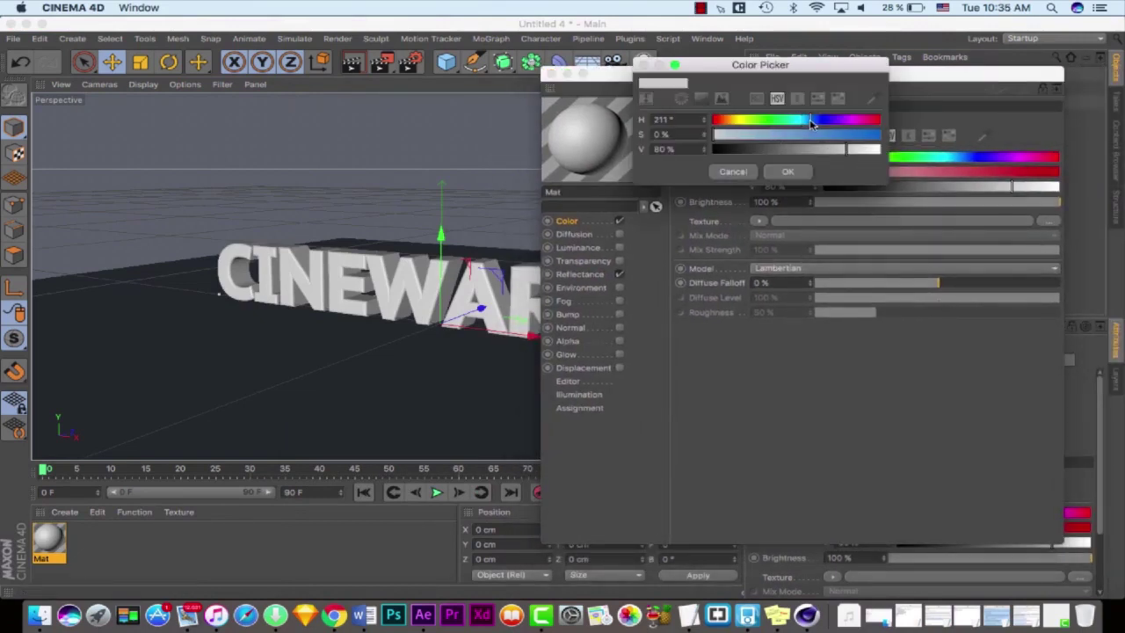
pyautogui.moveTo(808, 119); pyautogui.dragTo(747, 120)
pyautogui.moveTo(801, 152); pyautogui.dragTo(825, 154)
pyautogui.click(747, 150)
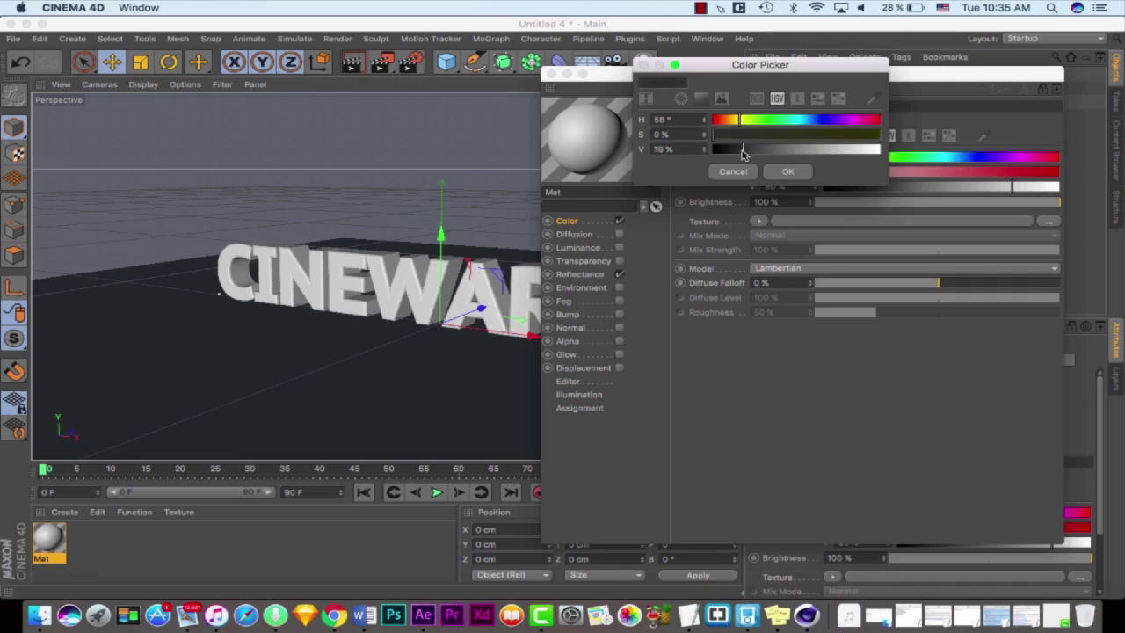
pyautogui.moveTo(742, 155); pyautogui.dragTo(848, 151)
# Step: Set the material's color to a bright light blue with H 198°, S 88% and V 98%
pyautogui.click(824, 124)
pyautogui.click(817, 122)
pyautogui.click(852, 136)
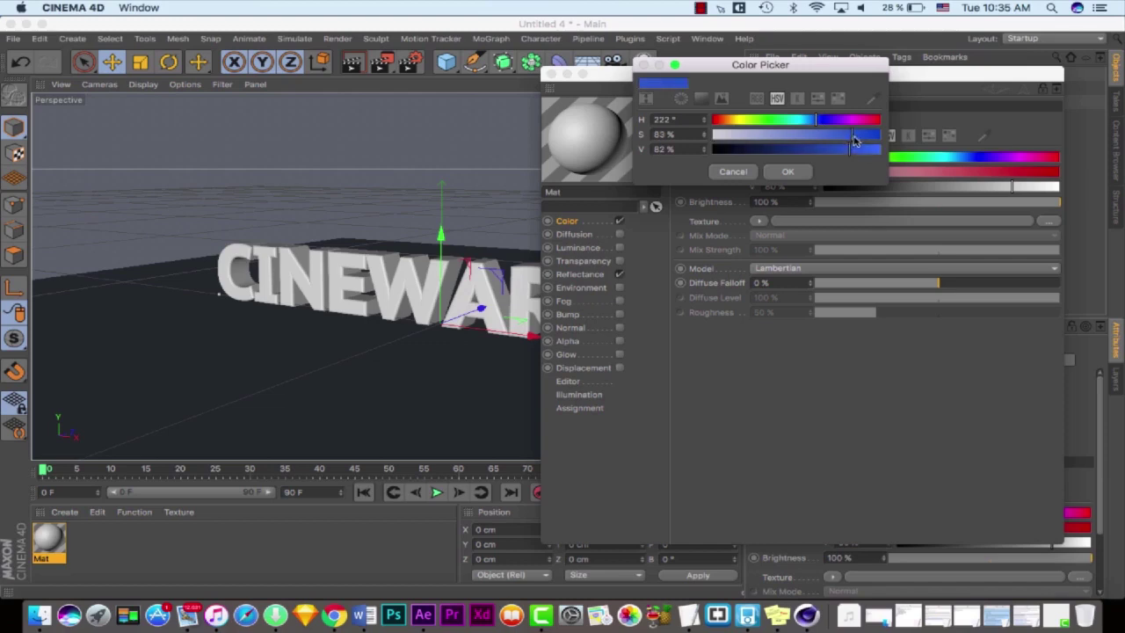
pyautogui.click(876, 149)
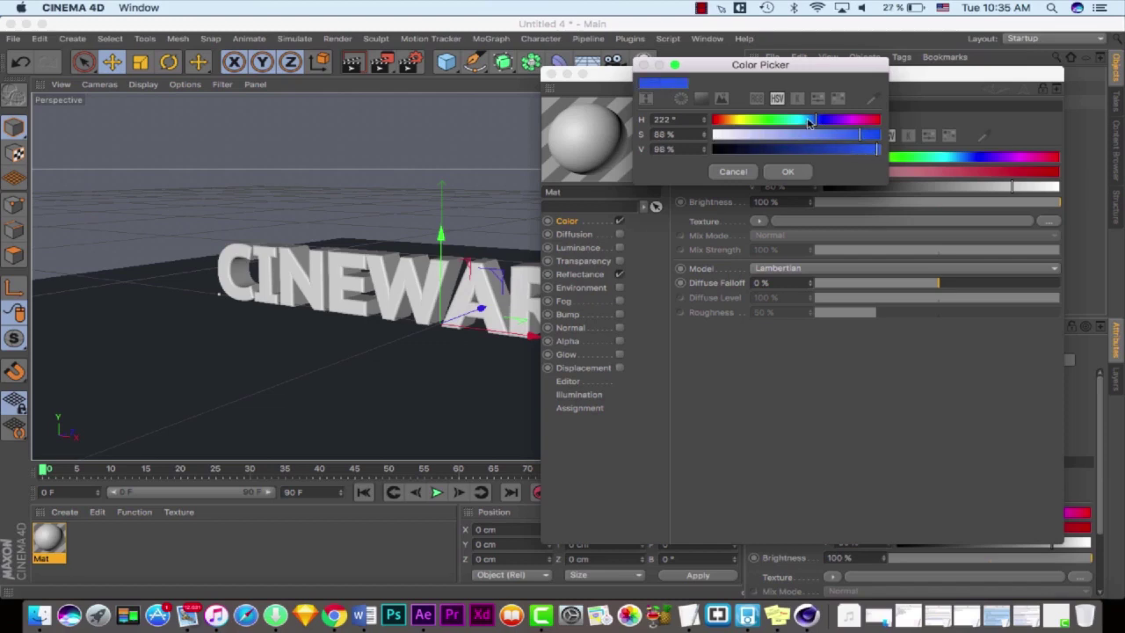
pyautogui.moveTo(809, 123); pyautogui.dragTo(803, 122)
pyautogui.click(782, 171)
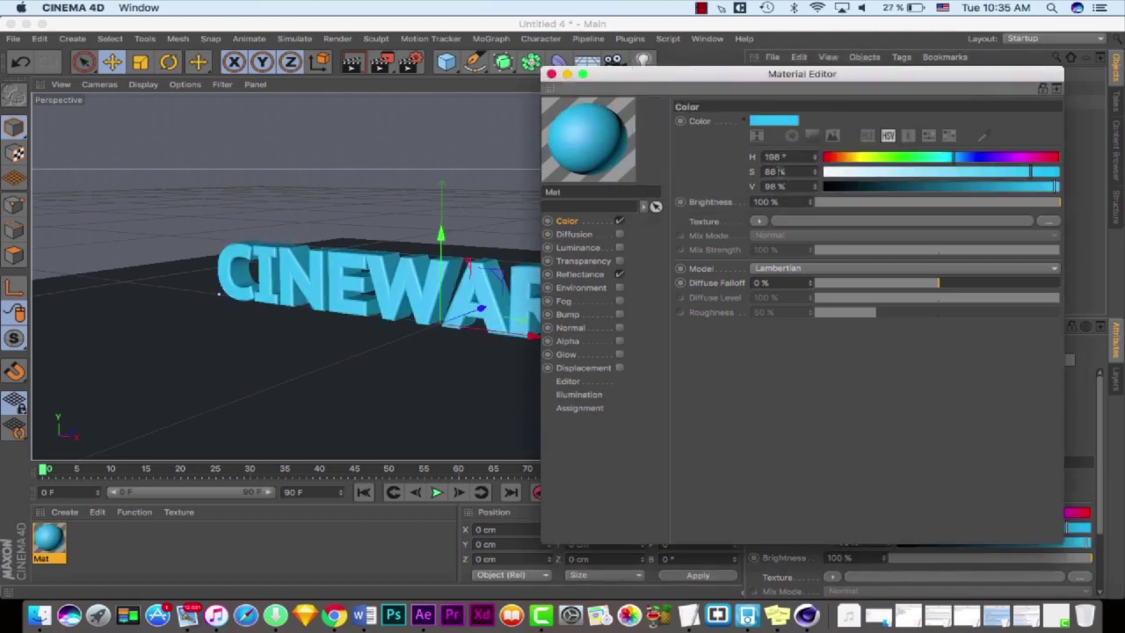
# Step: Add a Phong reflectance layer to the blue material and lower its layer strength to about 8%
pyautogui.click(601, 275)
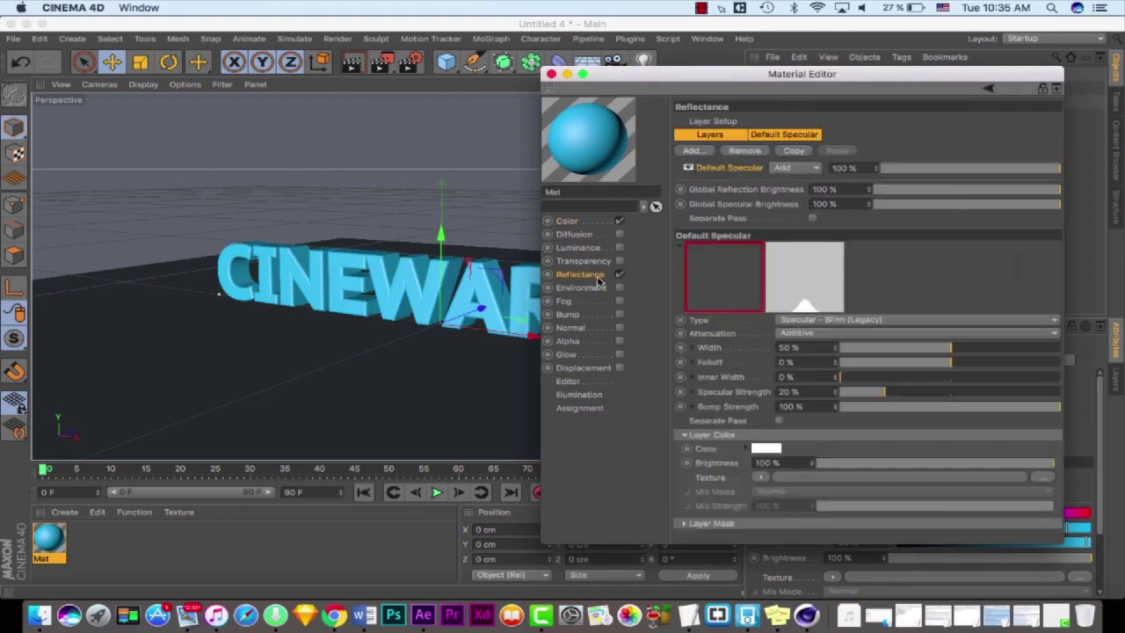
pyautogui.click(694, 151)
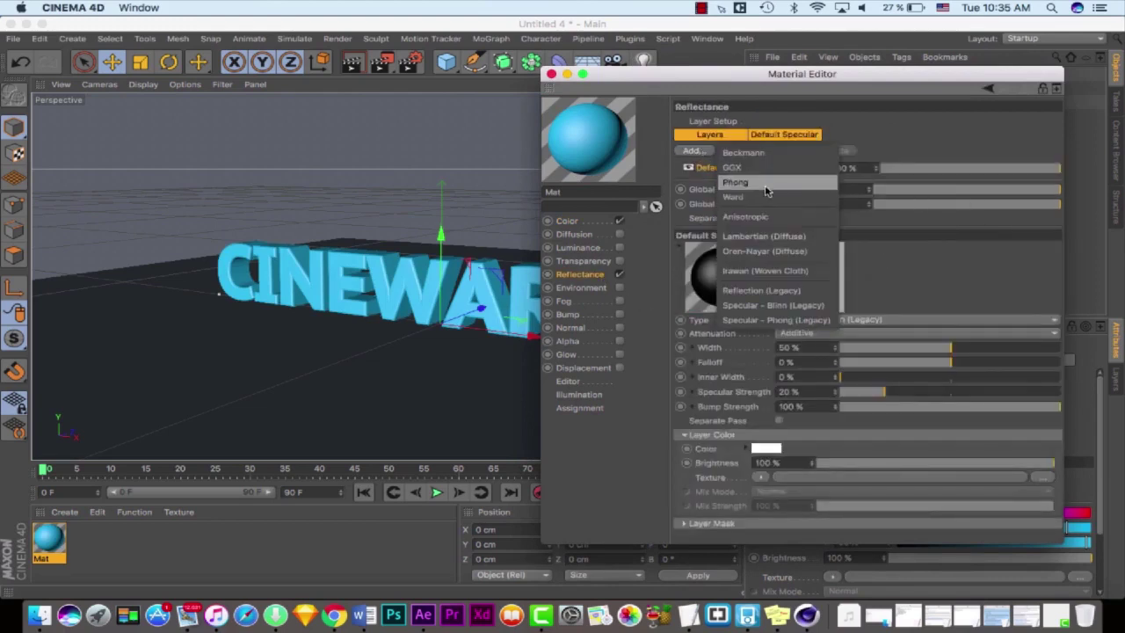
pyautogui.click(742, 187)
pyautogui.moveTo(980, 173); pyautogui.dragTo(893, 173)
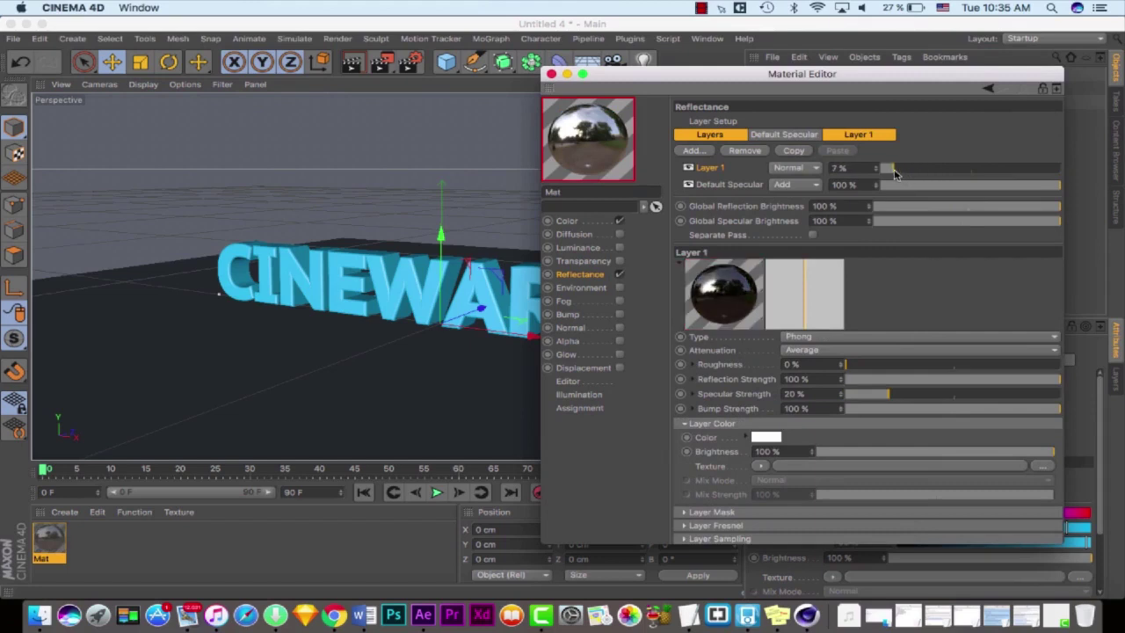
# Step: Load a Fresnel texture into the Phong layer's color, raise the layer strength to 21%, and close the Material Editor
pyautogui.click(759, 466)
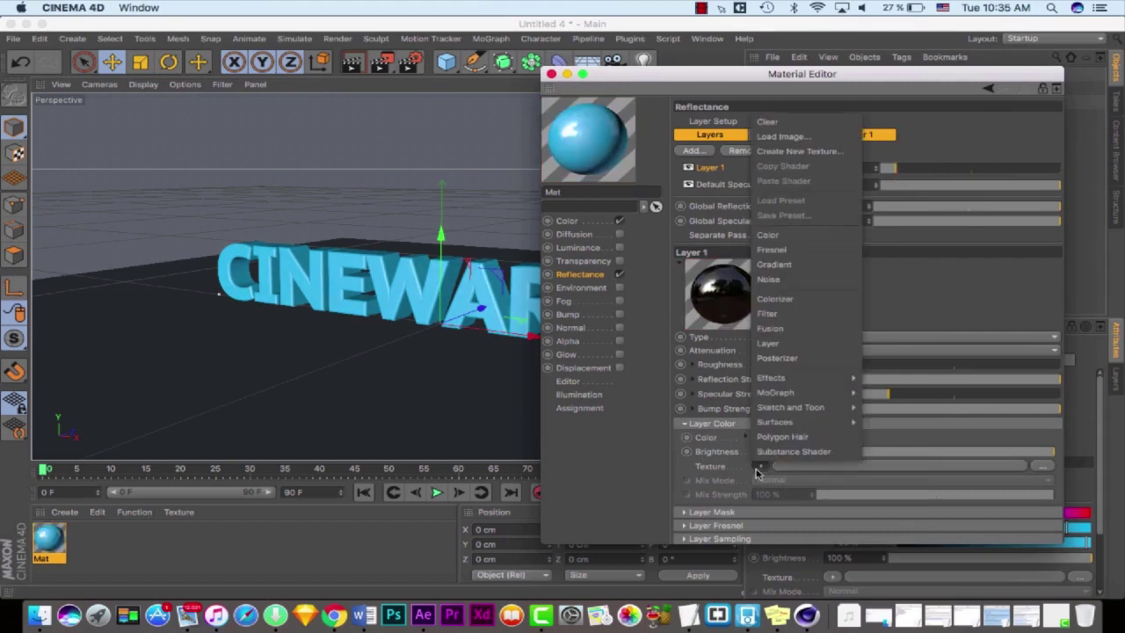
pyautogui.click(801, 250)
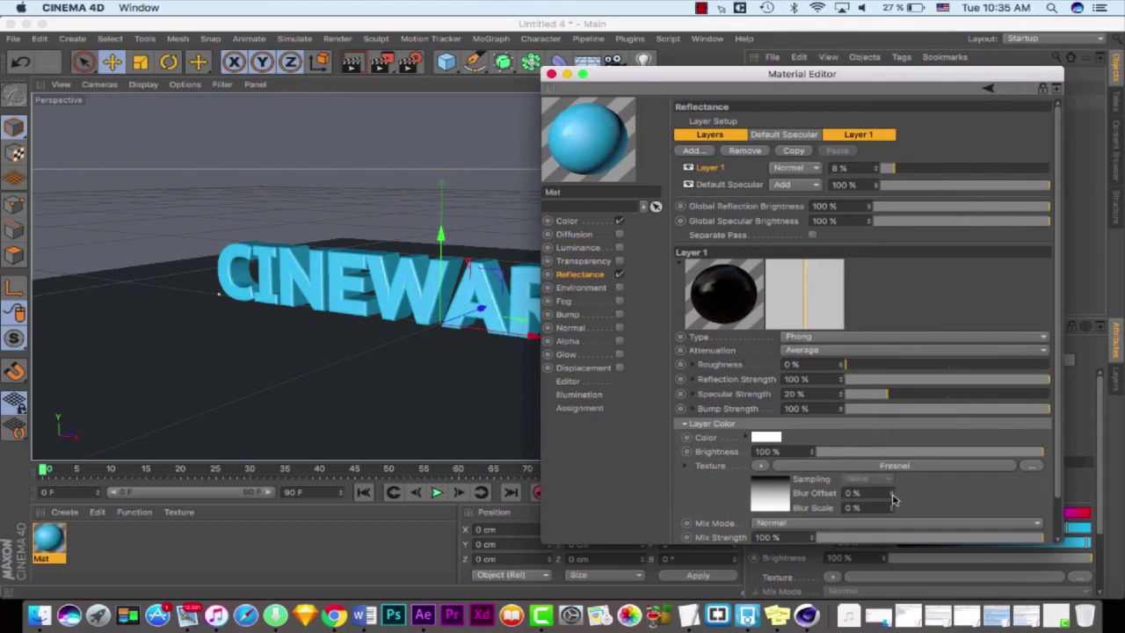
pyautogui.moveTo(900, 165); pyautogui.dragTo(915, 172)
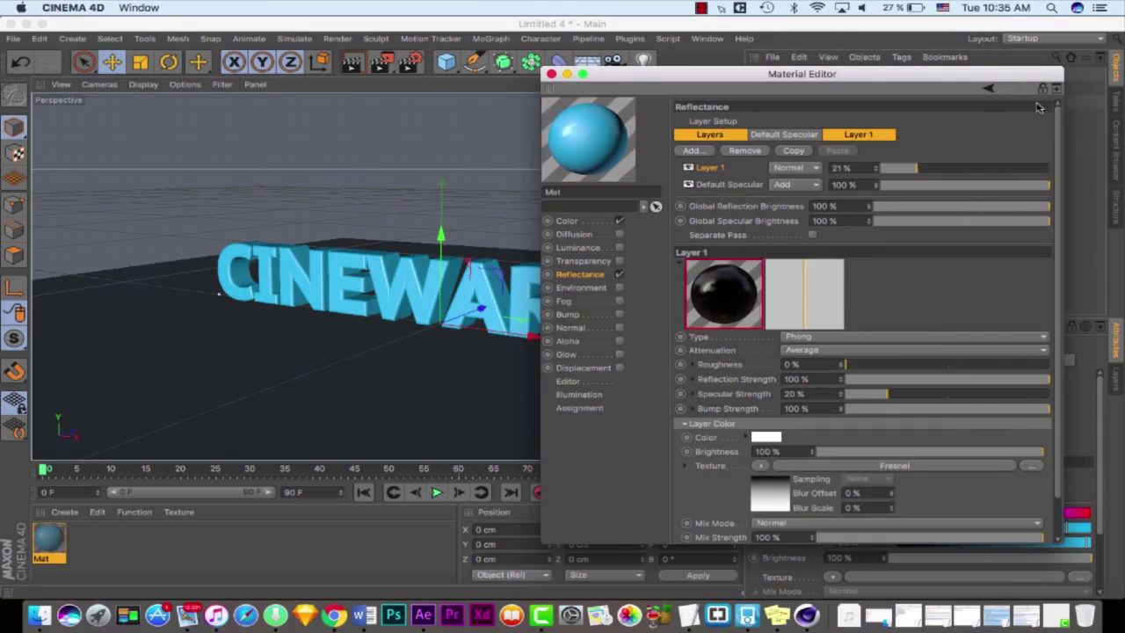
pyautogui.click(551, 74)
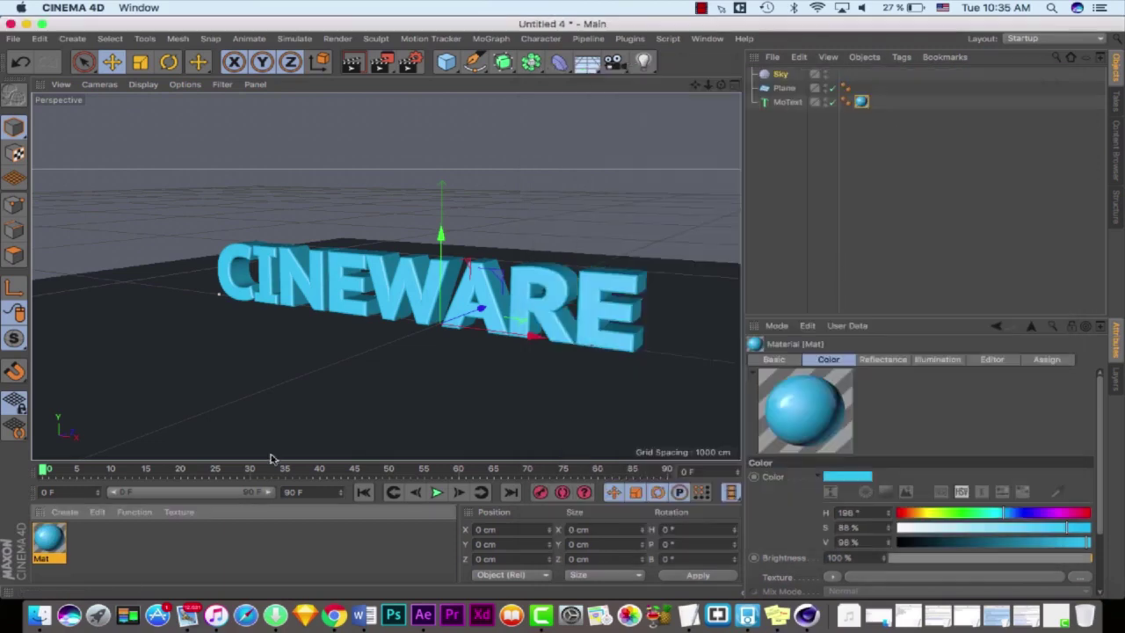
# Step: Create a new default gray material and apply it to the ground plane
pyautogui.click(203, 571)
pyautogui.click(65, 511)
pyautogui.click(130, 386)
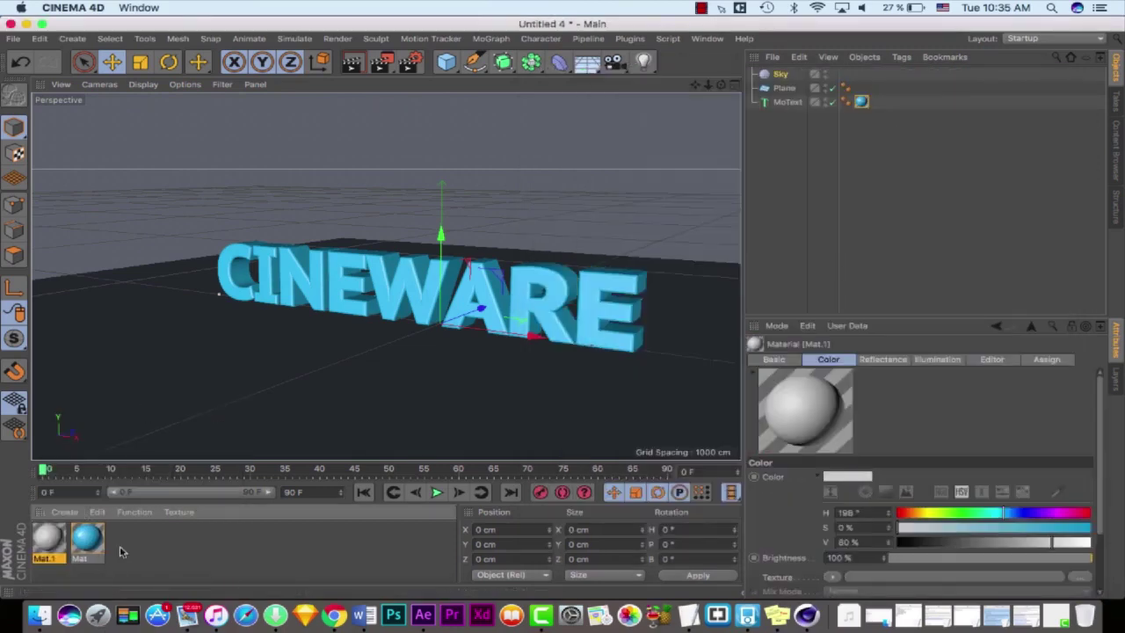
pyautogui.moveTo(53, 546); pyautogui.dragTo(215, 376)
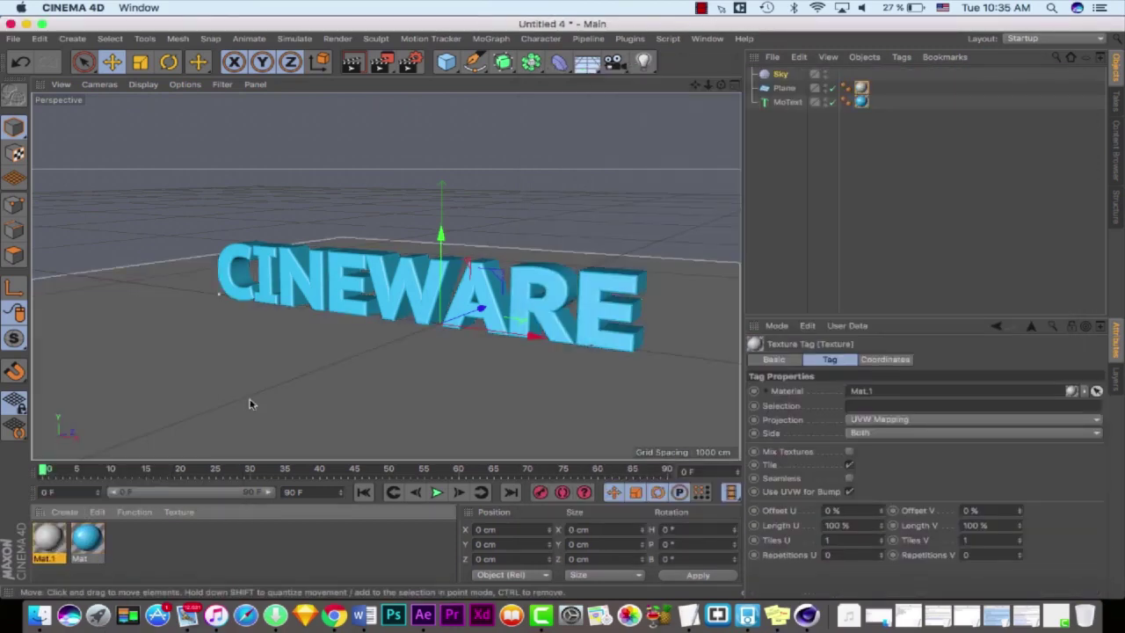
# Step: Scale the ground plane up uniformly to about 3859 cm in width and height
pyautogui.click(784, 88)
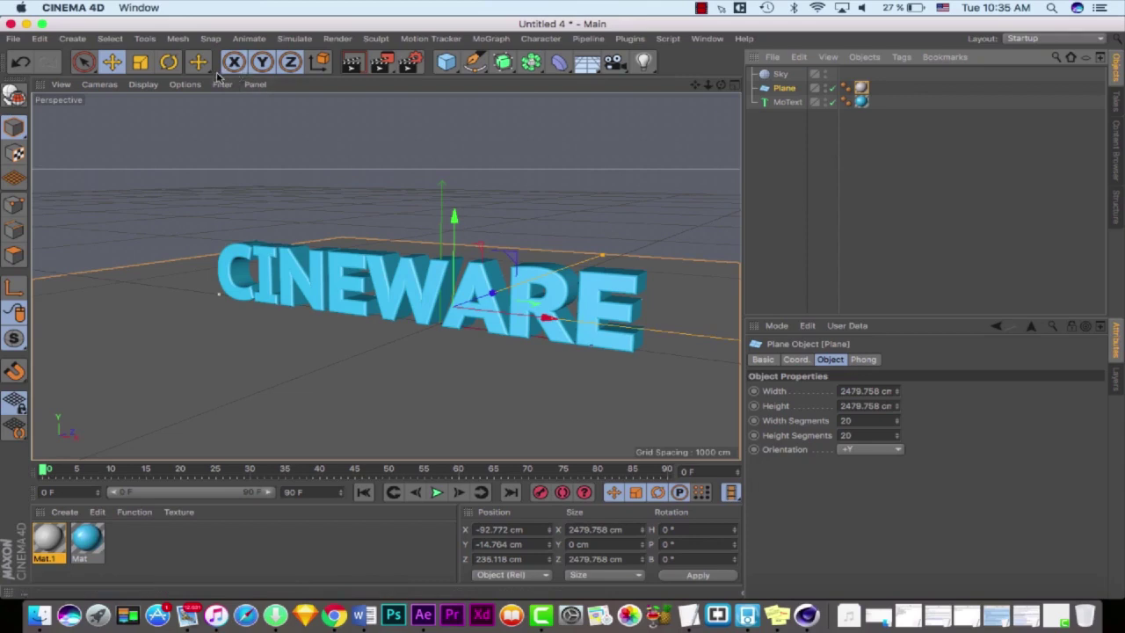
pyautogui.click(140, 62)
pyautogui.moveTo(510, 232); pyautogui.dragTo(564, 312)
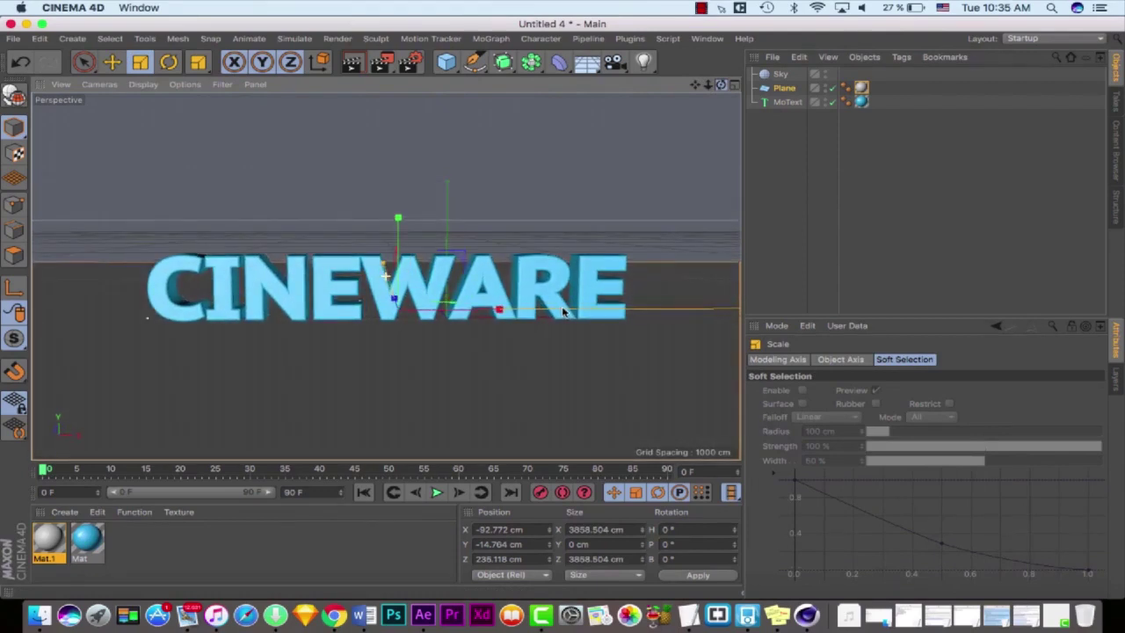
# Step: Delete the Sky object and add a Background object in its place
pyautogui.click(764, 74)
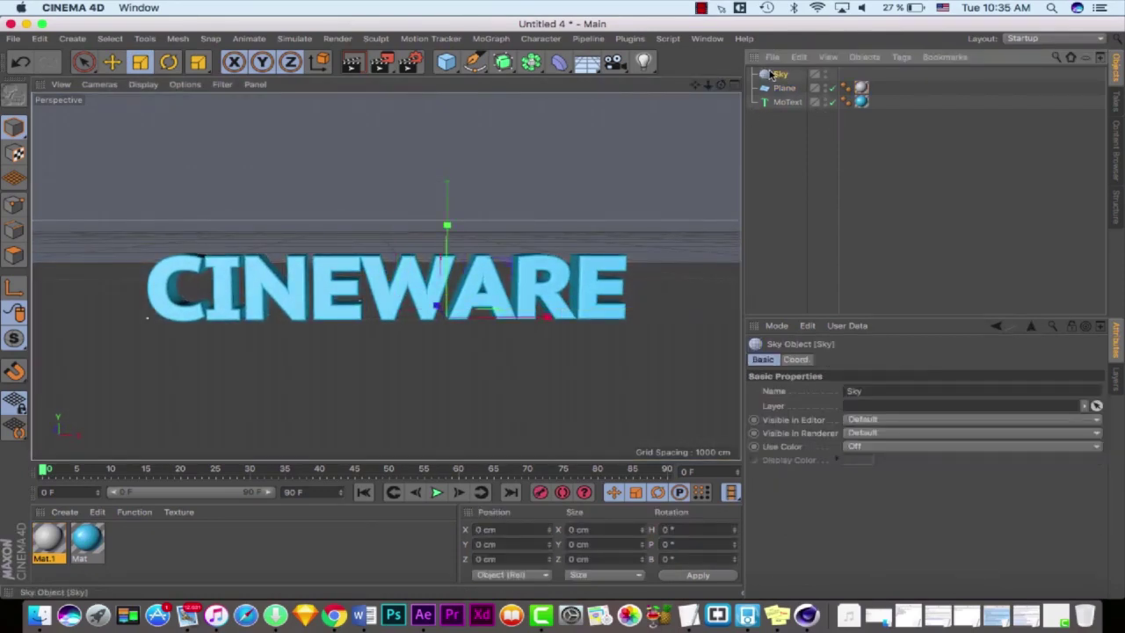
pyautogui.press('BackSpace')
pyautogui.click(587, 62)
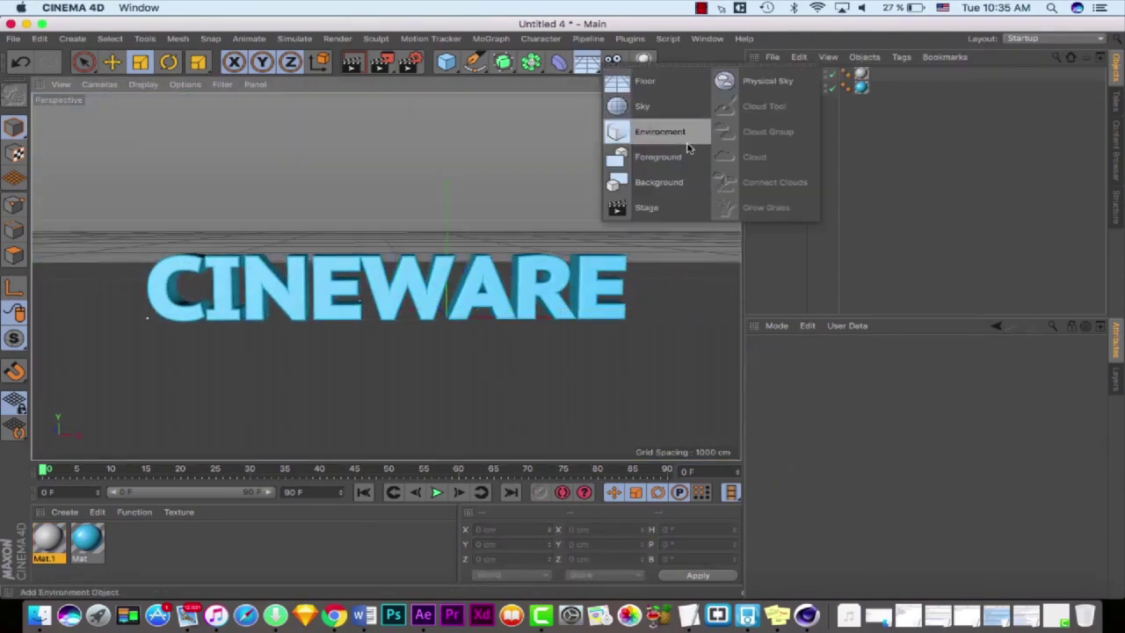
pyautogui.click(676, 182)
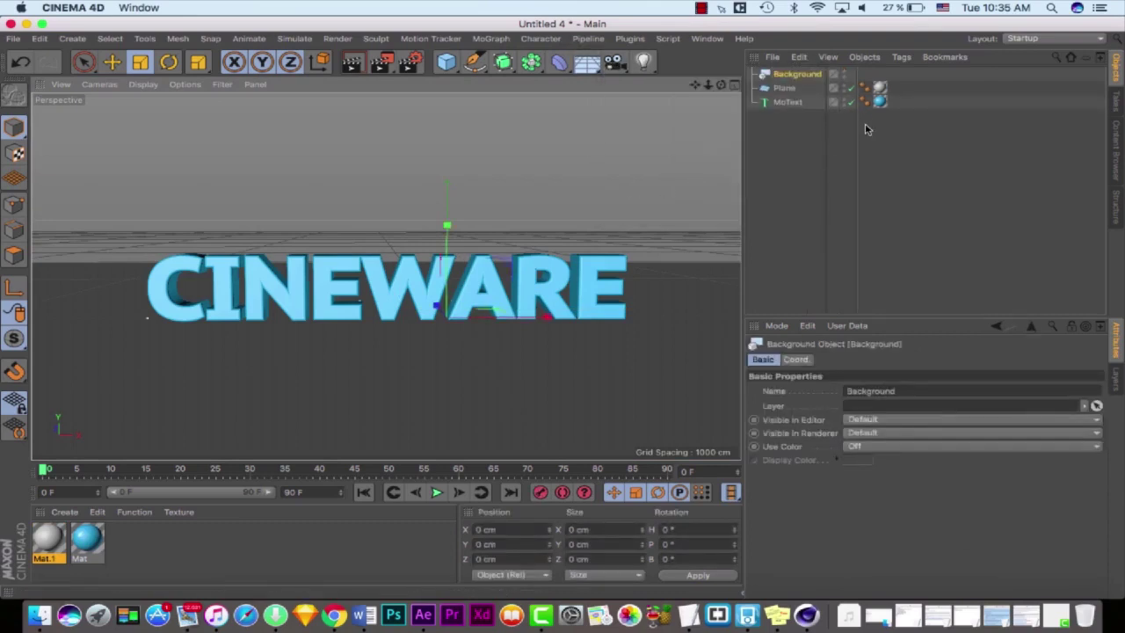
# Step: Apply the gray material Mat.1 to the Background object and render the view
pyautogui.moveTo(48, 538); pyautogui.dragTo(664, 209)
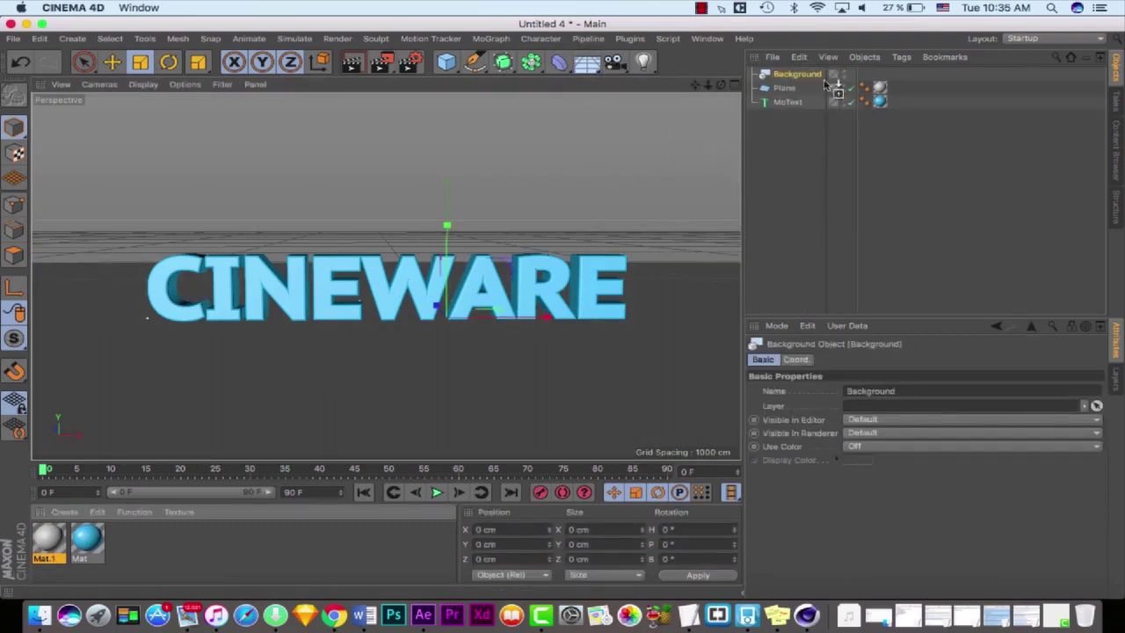
pyautogui.moveTo(826, 80); pyautogui.dragTo(828, 78)
pyautogui.click(465, 102)
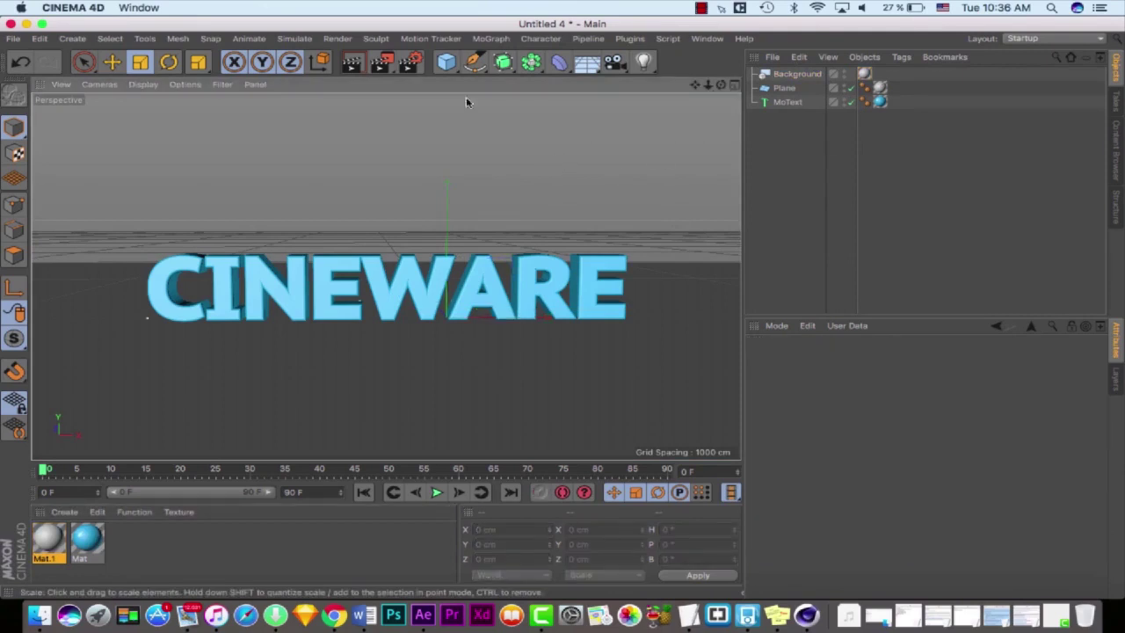
pyautogui.click(355, 68)
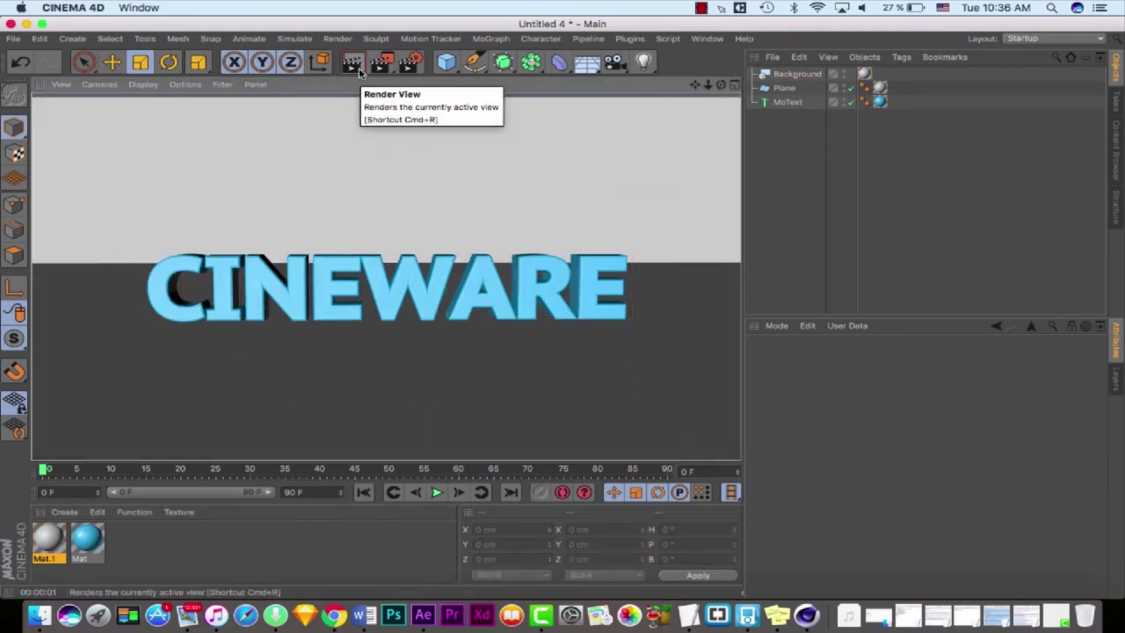
# Step: Remove the plane's material tag and assign the gray Mat.1 material to the plane again
pyautogui.click(880, 88)
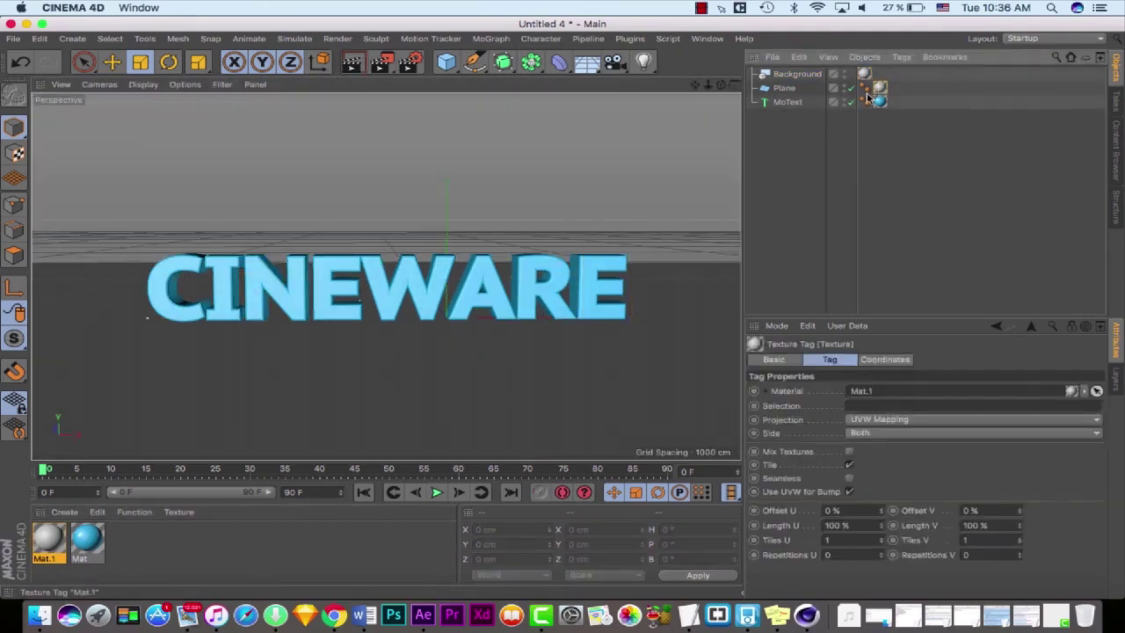
pyautogui.press('Delete')
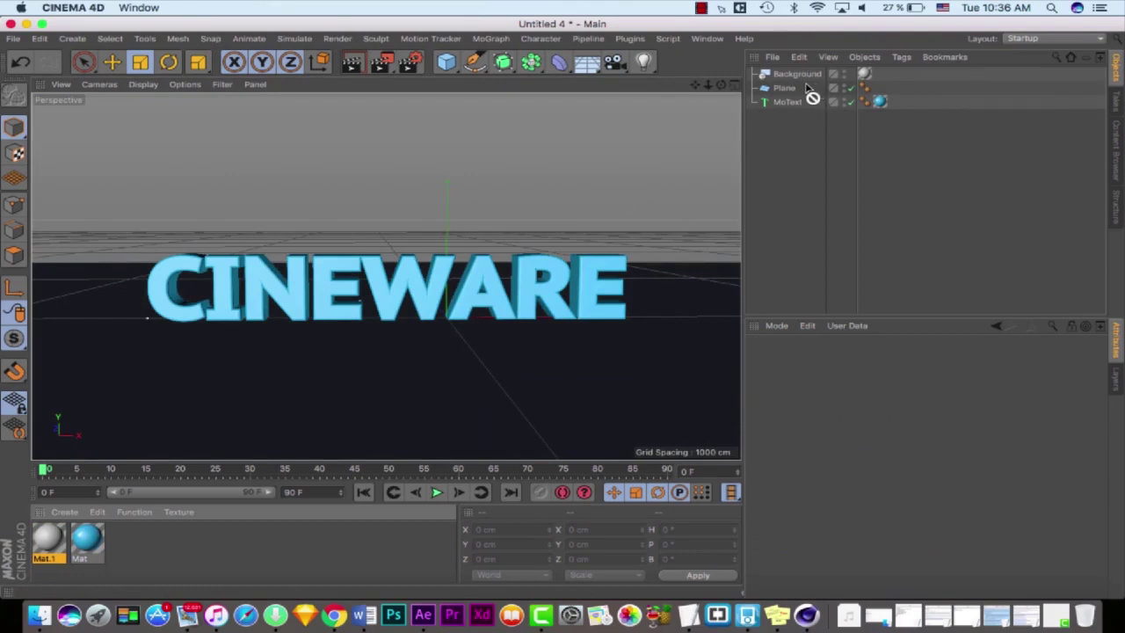
pyautogui.moveTo(807, 86); pyautogui.dragTo(789, 90)
pyautogui.moveTo(797, 93); pyautogui.dragTo(796, 91)
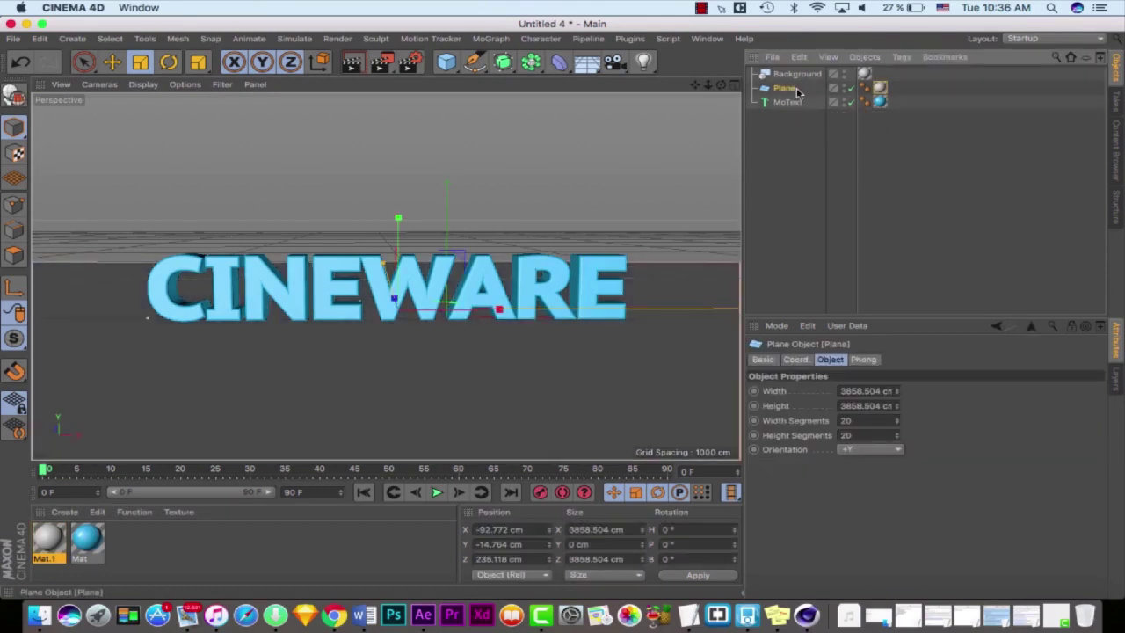
# Step: Render the view to compare the ground plane's shade with the background
pyautogui.rightClick(791, 90)
pyautogui.click(516, 158)
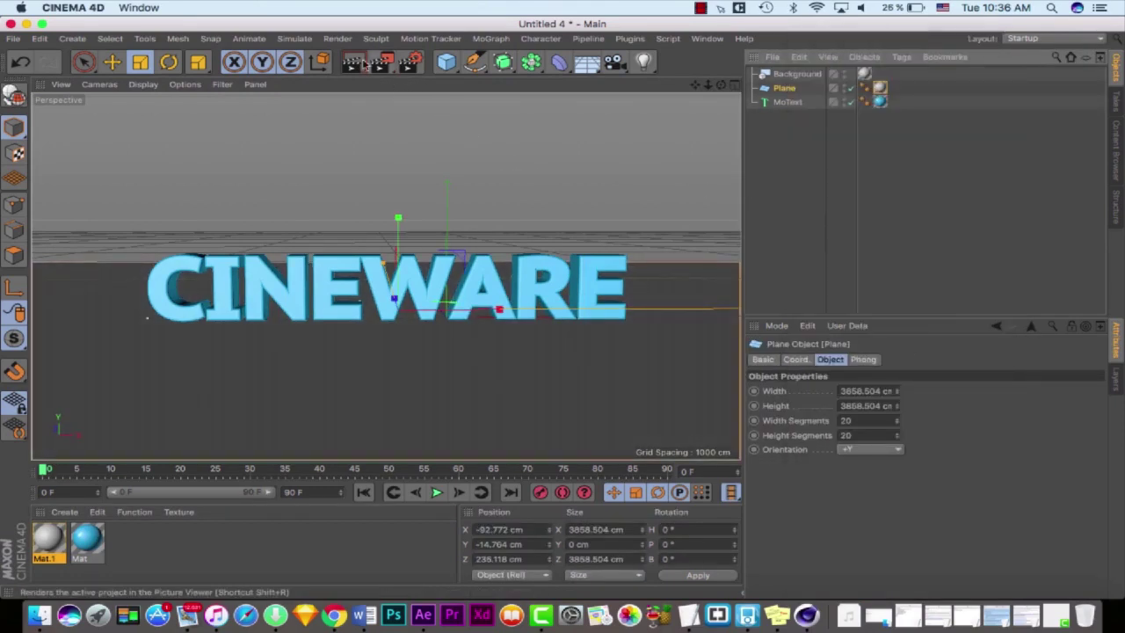
pyautogui.click(351, 59)
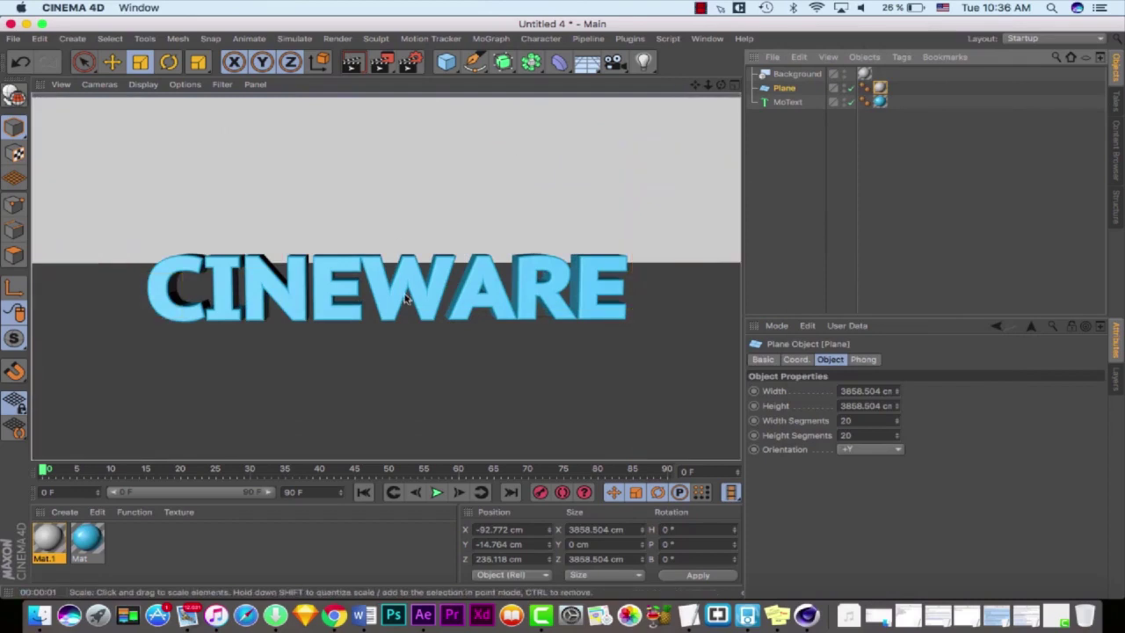
pyautogui.click(783, 131)
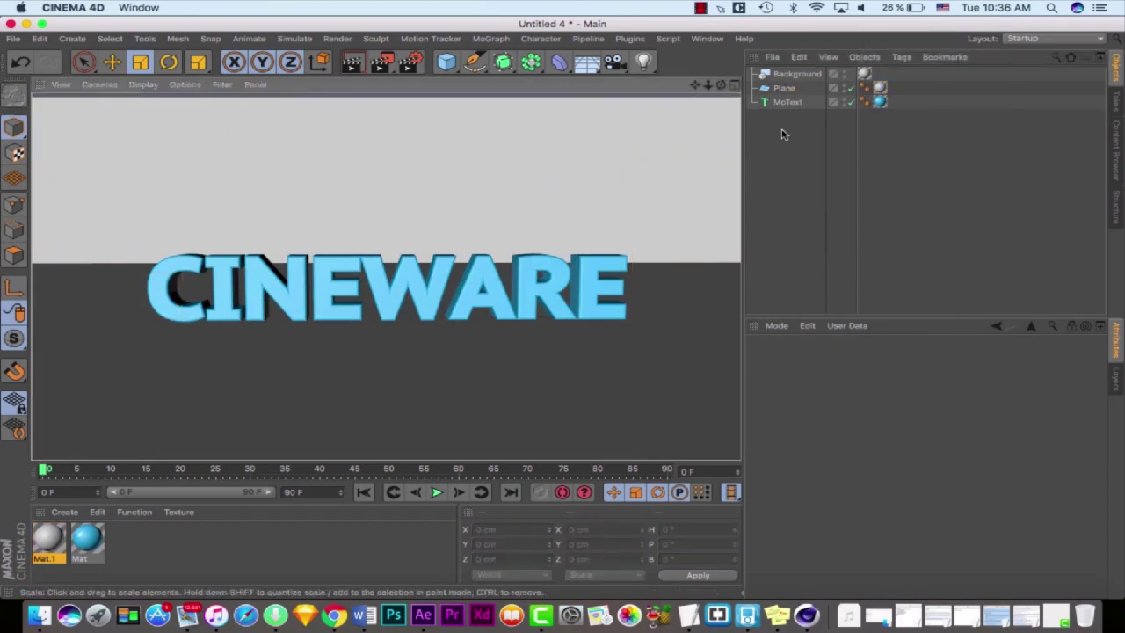
# Step: Add a Compositing tag to the Background object and enable Compositing Background in it
pyautogui.click(793, 76)
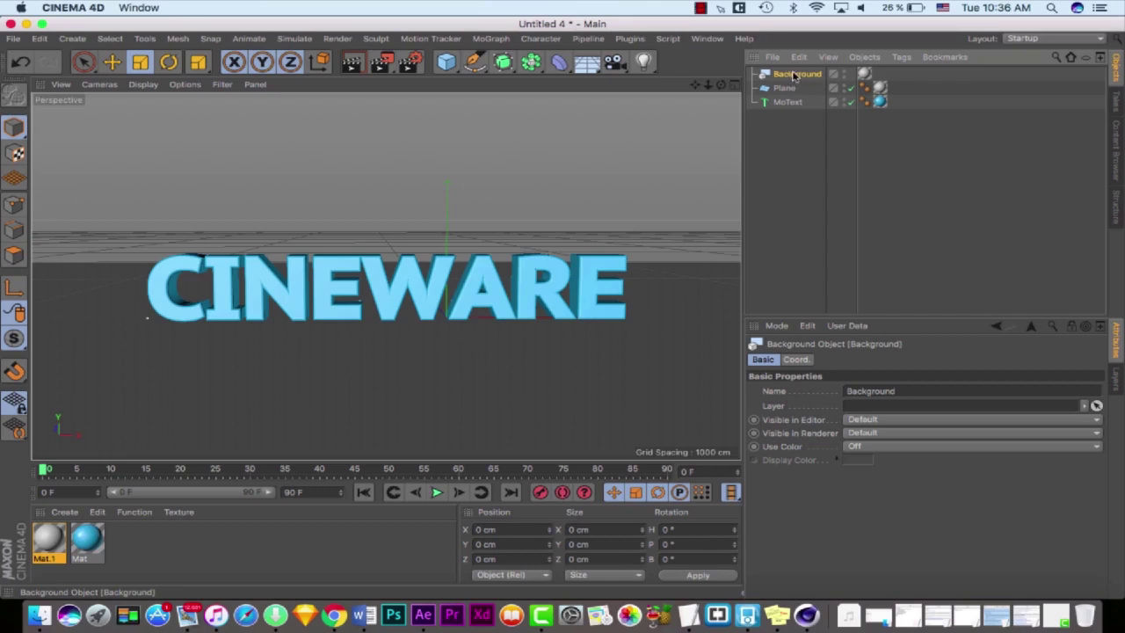
pyautogui.rightClick(794, 76)
pyautogui.moveTo(887, 39)
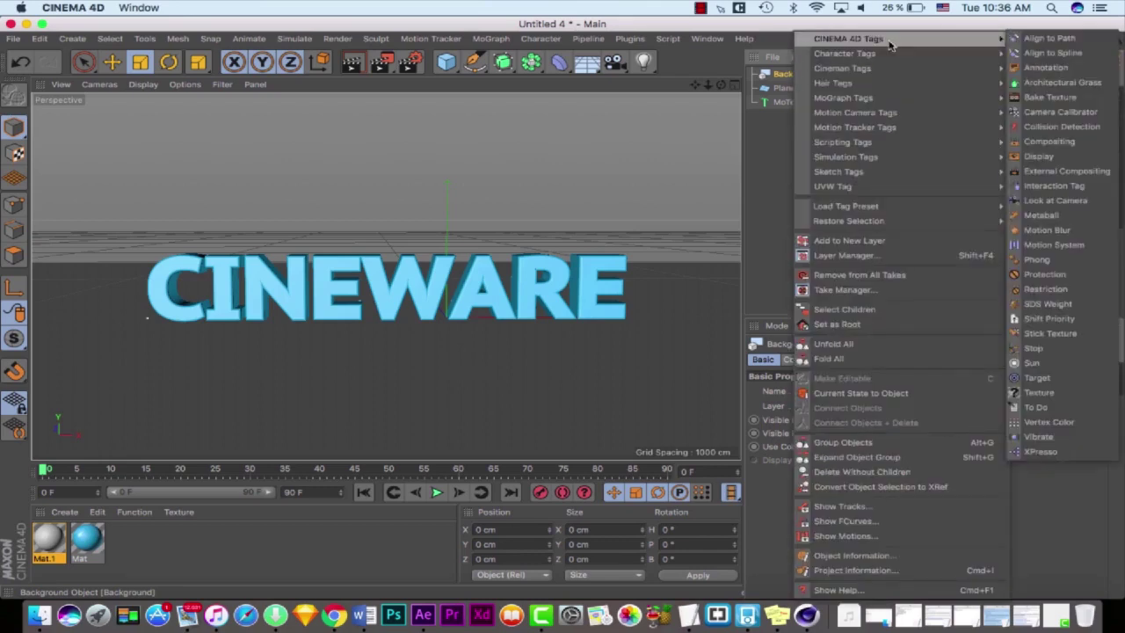
pyautogui.click(1050, 141)
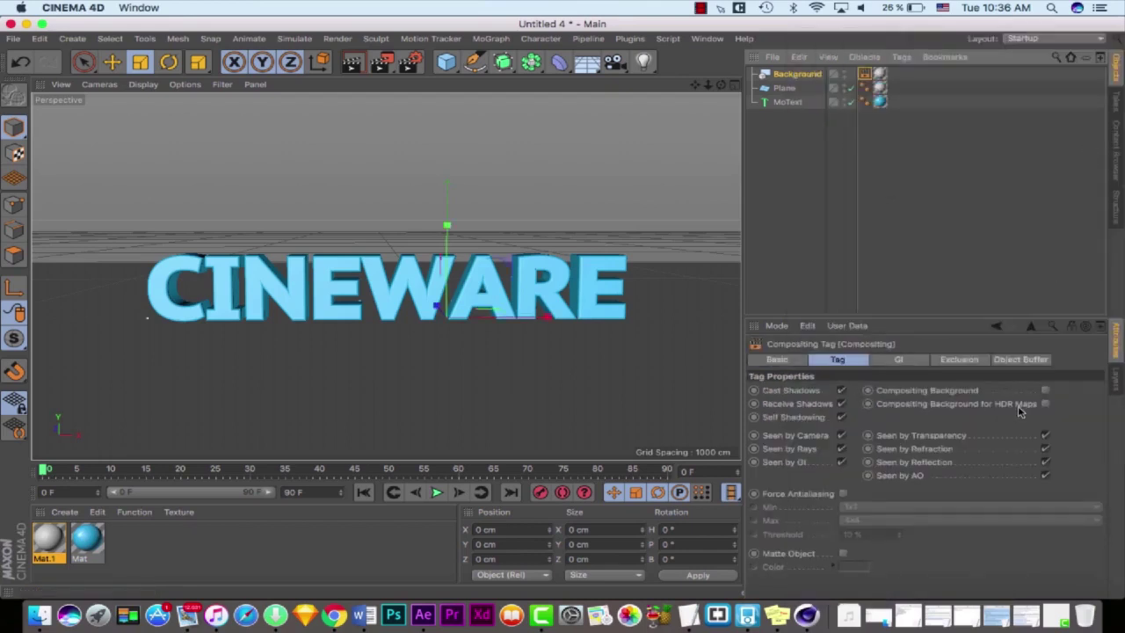
pyautogui.click(1045, 391)
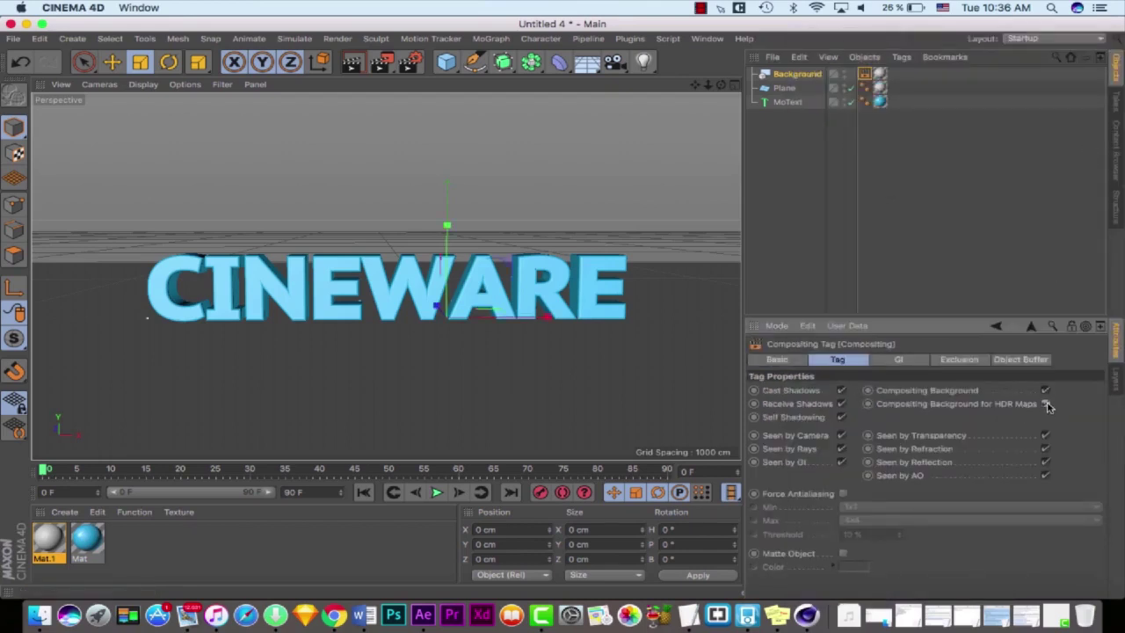
pyautogui.click(474, 142)
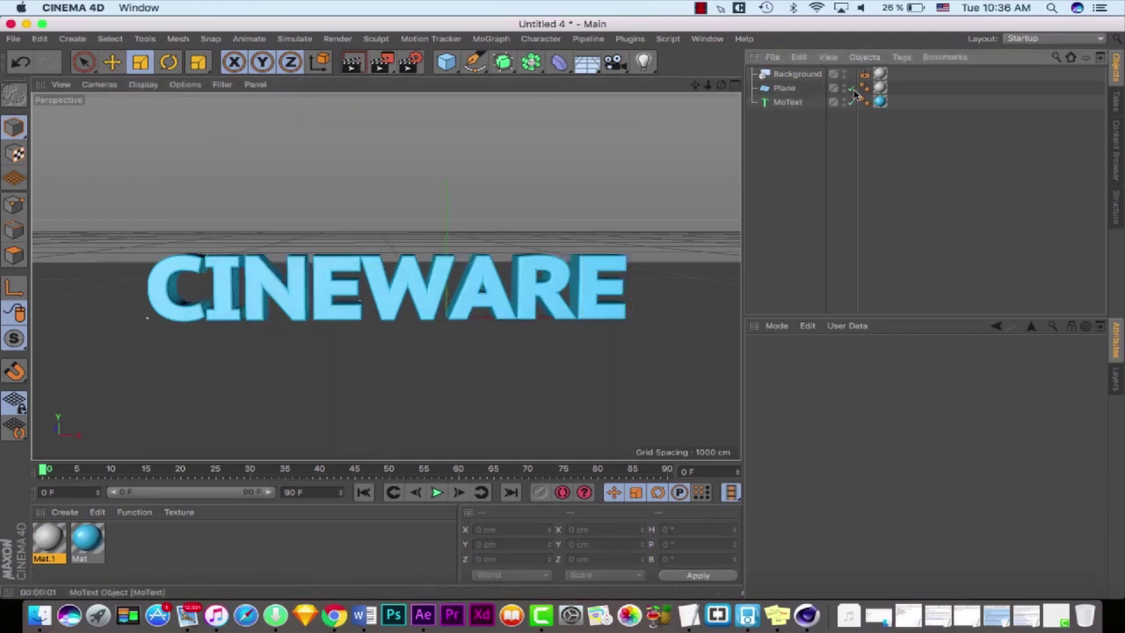
# Step: Add a Compositing tag to the Plane and enable Compositing Background in it
pyautogui.click(785, 88)
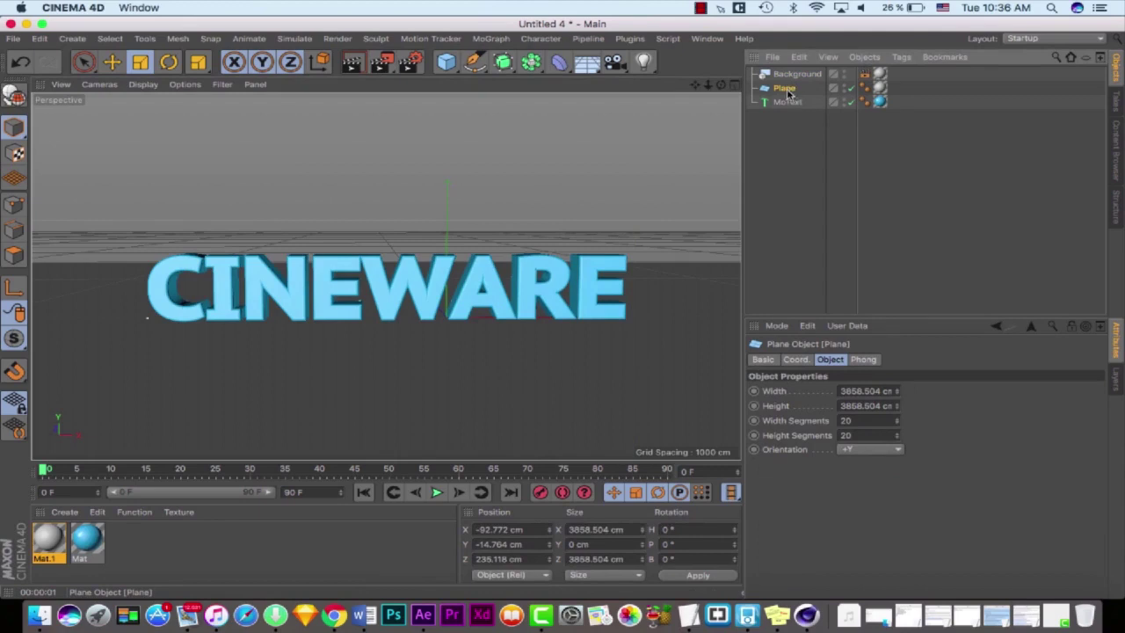
pyautogui.rightClick(784, 90)
pyautogui.moveTo(923, 39)
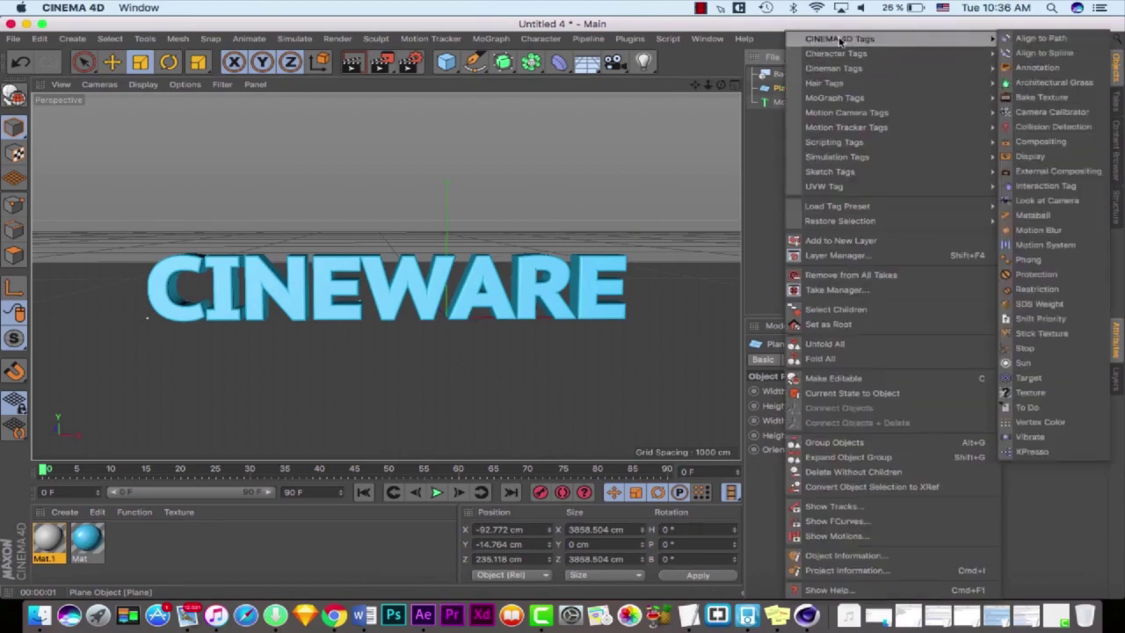
pyautogui.click(1054, 142)
pyautogui.click(1045, 390)
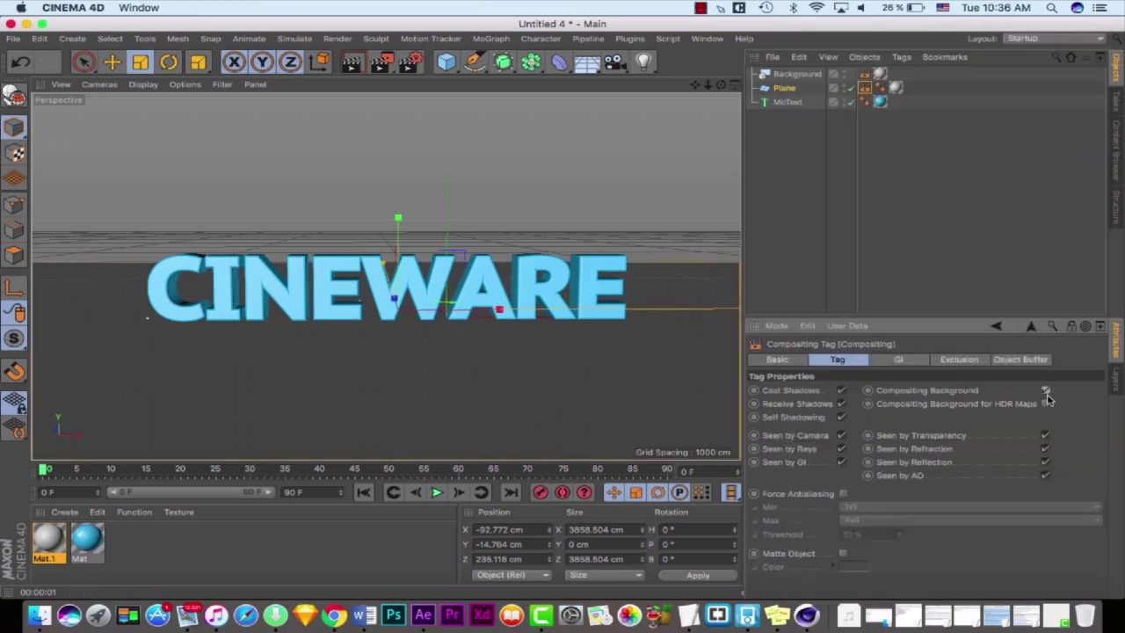
# Step: Render the front view, and render again from an angled view to check the blend between plane and background
pyautogui.click(369, 105)
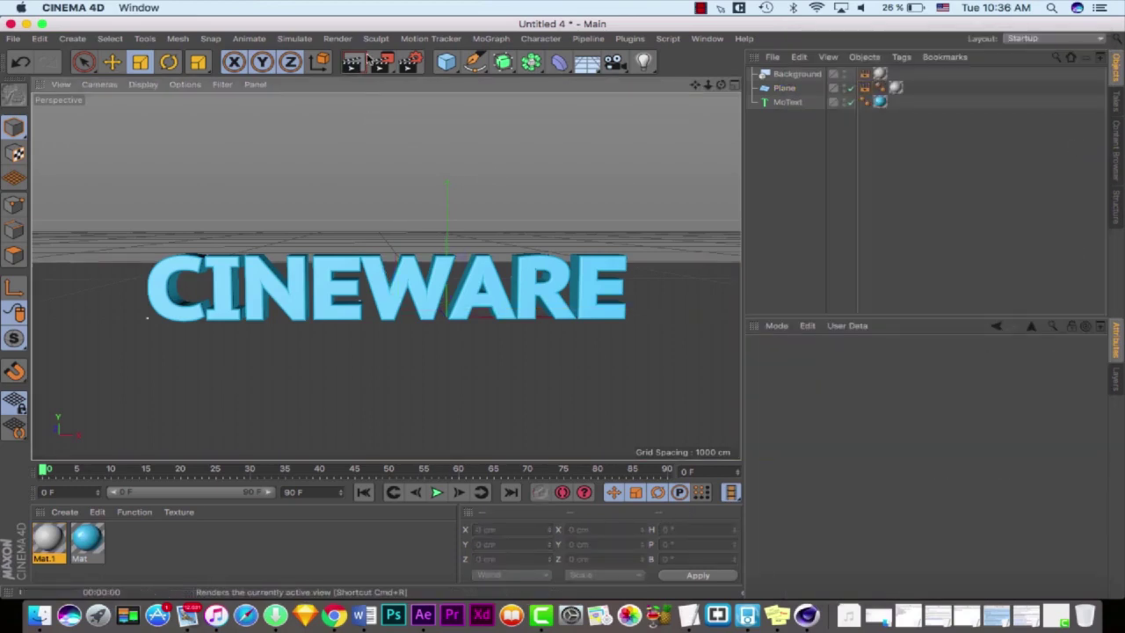
pyautogui.click(367, 61)
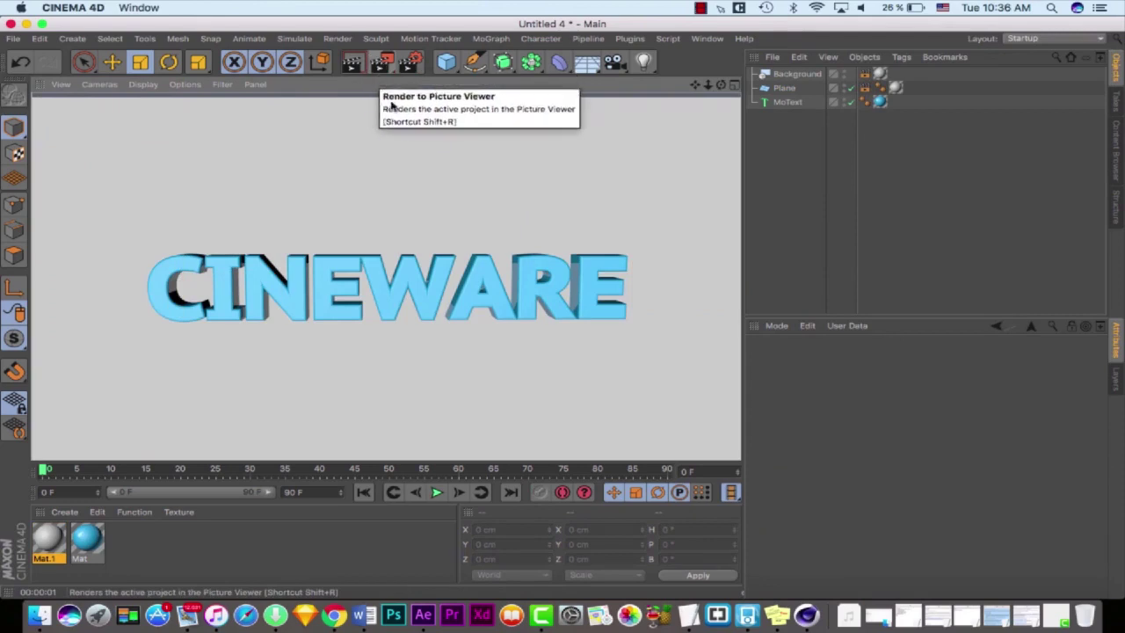
pyautogui.moveTo(720, 86); pyautogui.dragTo(694, 84)
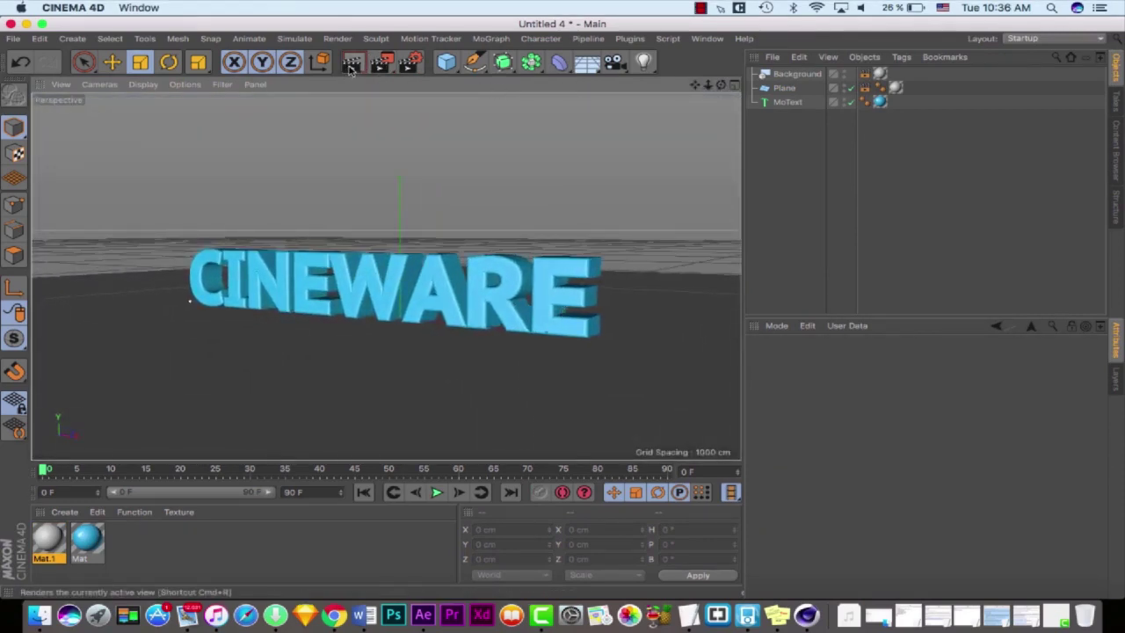
pyautogui.press('super+r')
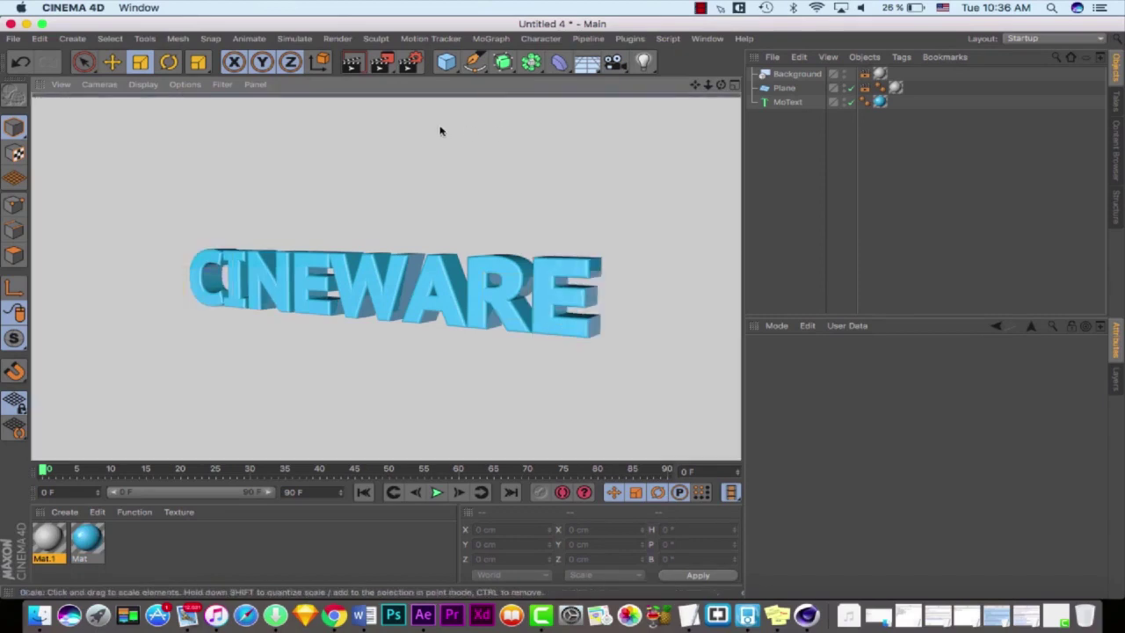
# Step: Add the Ambient Occlusion effect to the render settings and render the view
pyautogui.click(413, 68)
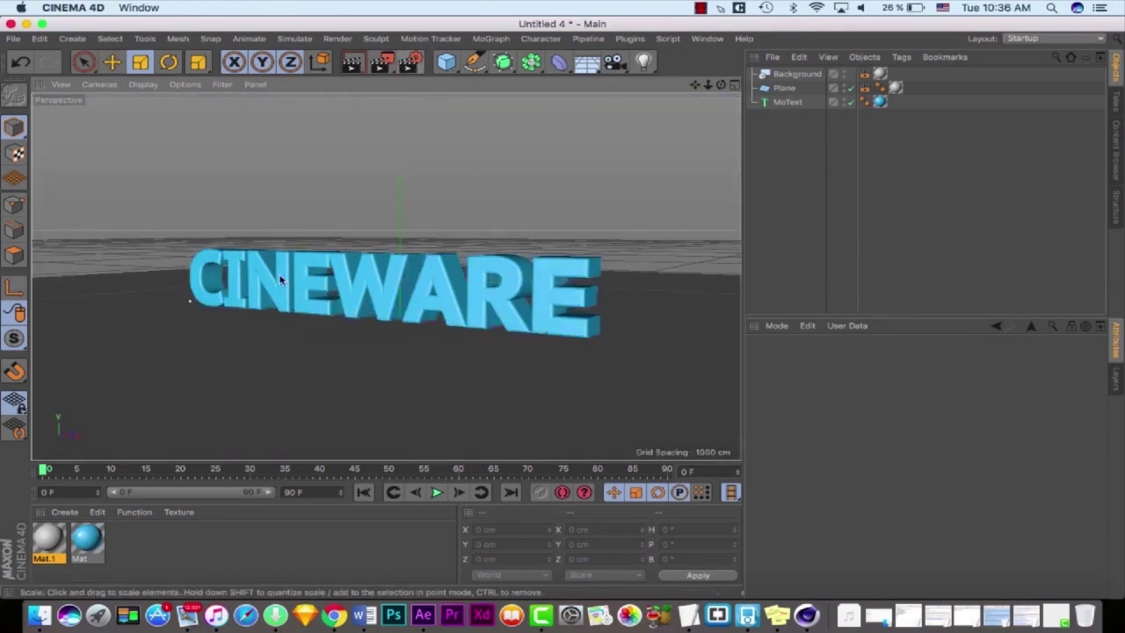
pyautogui.click(411, 62)
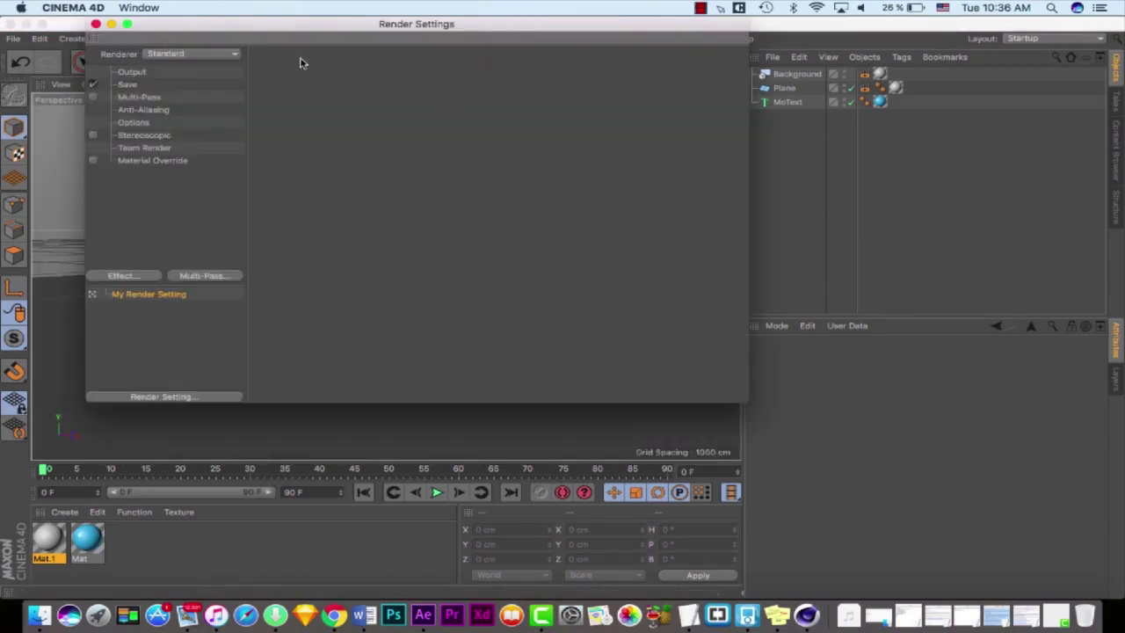
pyautogui.click(132, 325)
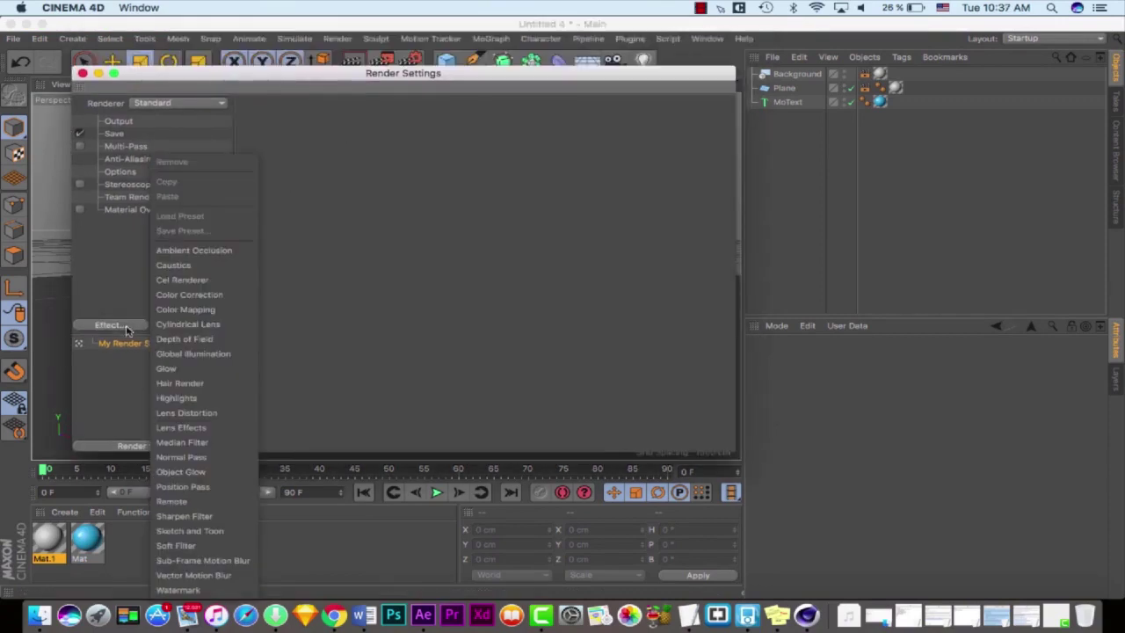
pyautogui.click(246, 255)
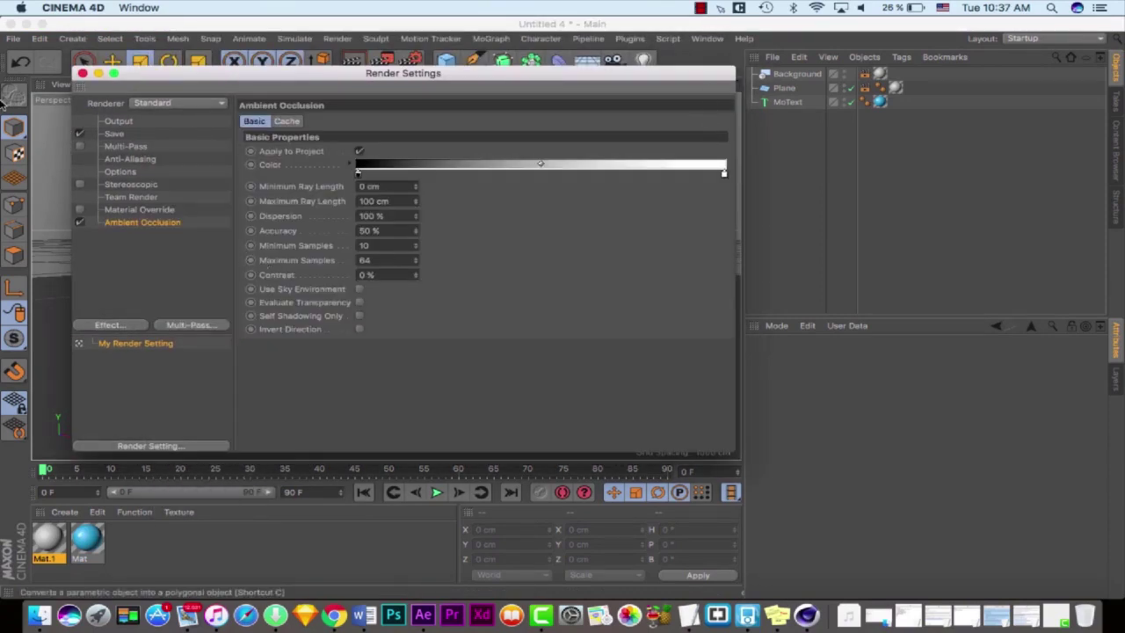
pyautogui.click(83, 73)
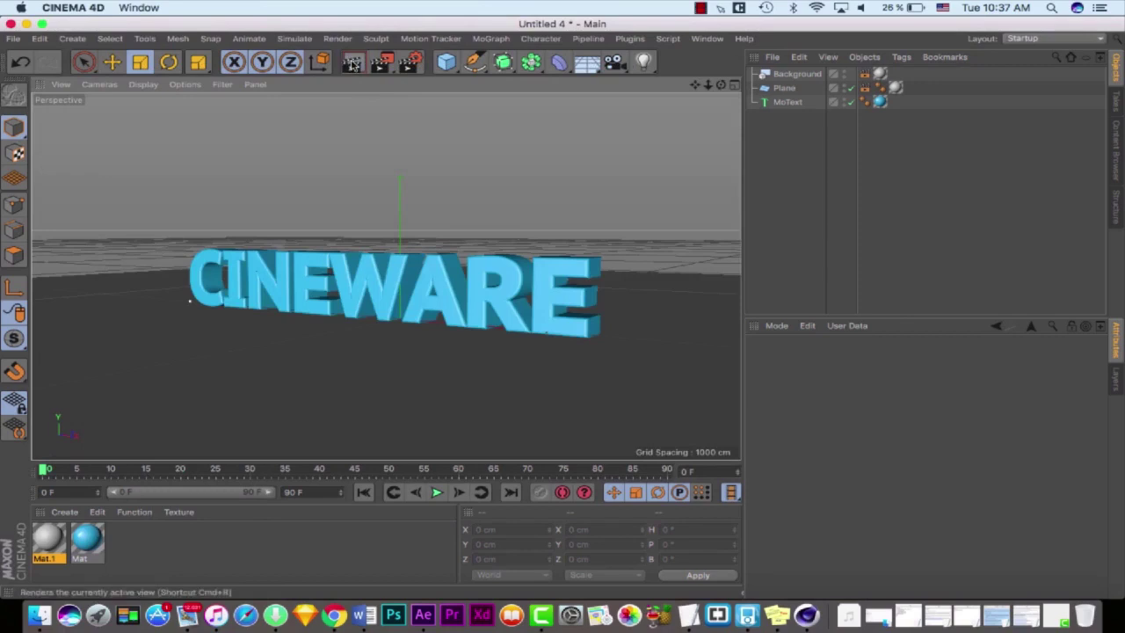
pyautogui.press('super+r')
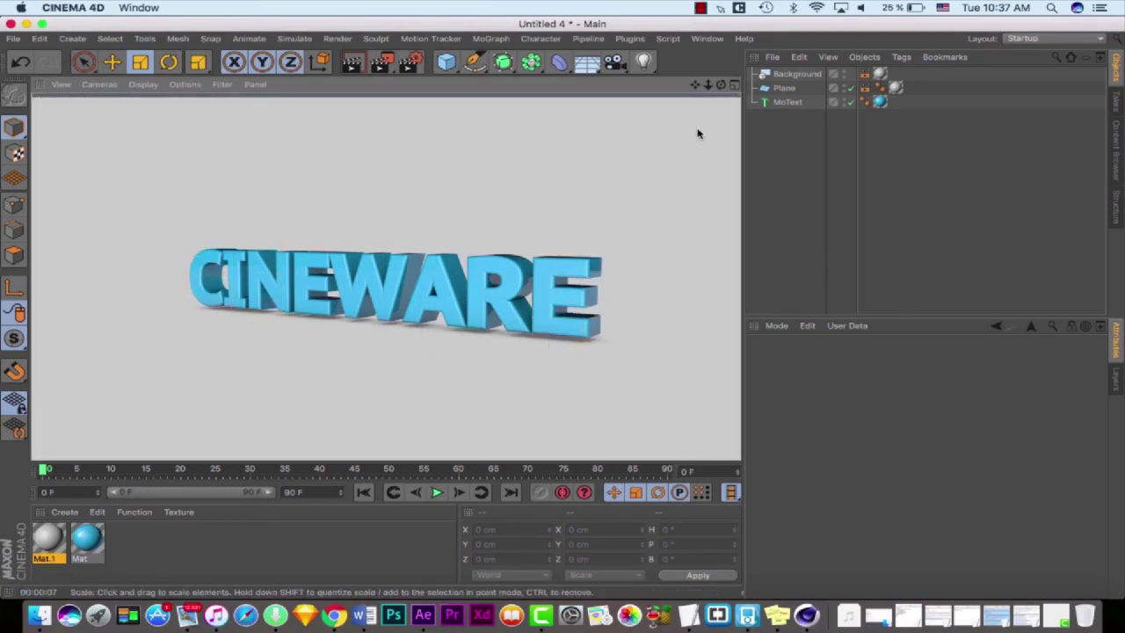
# Step: Add a Camera from an angled view of the text and frame the CINEWARE text more closely through it
pyautogui.click(719, 86)
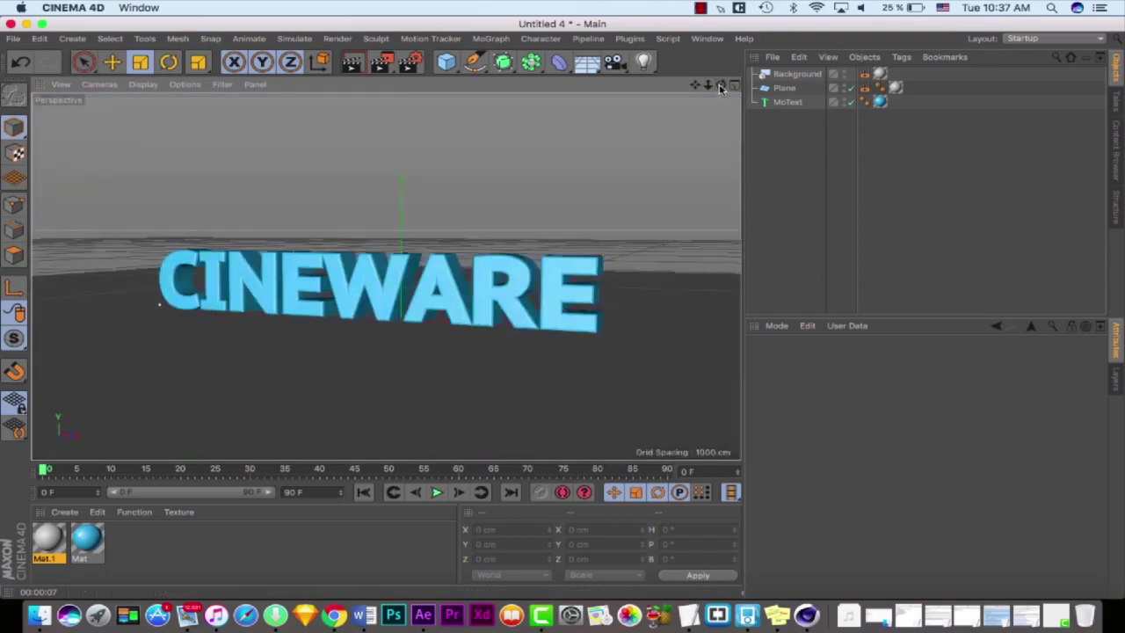
pyautogui.moveTo(720, 86); pyautogui.dragTo(564, 311)
pyautogui.moveTo(696, 86); pyautogui.dragTo(564, 312)
pyautogui.moveTo(695, 87); pyautogui.dragTo(564, 312)
pyautogui.moveTo(613, 67); pyautogui.dragTo(677, 85)
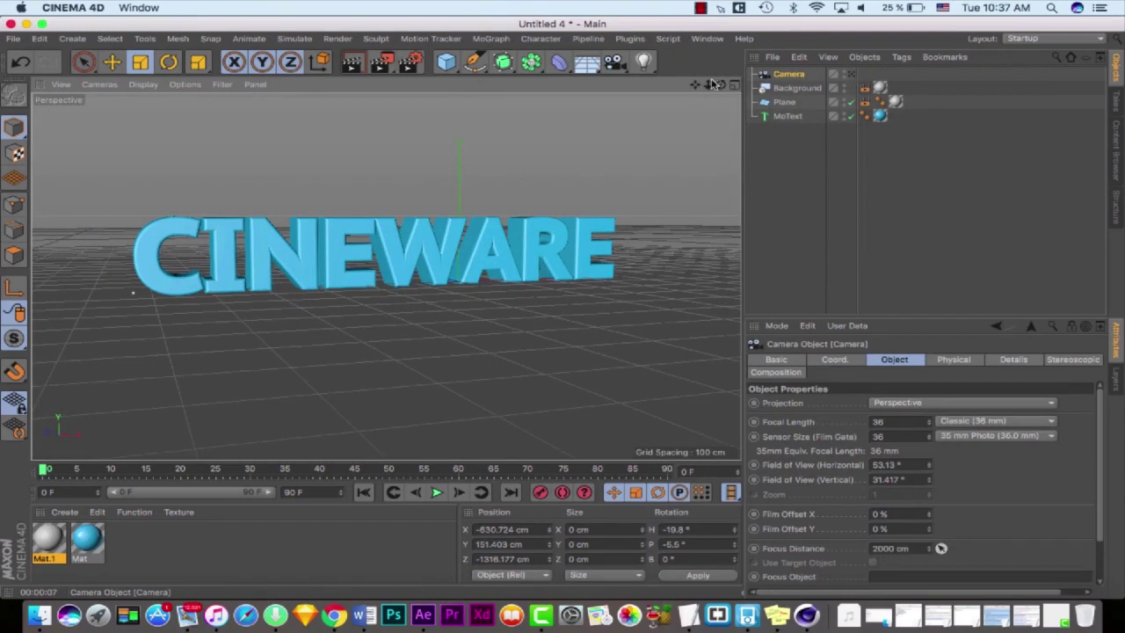
pyautogui.moveTo(708, 90); pyautogui.dragTo(562, 307)
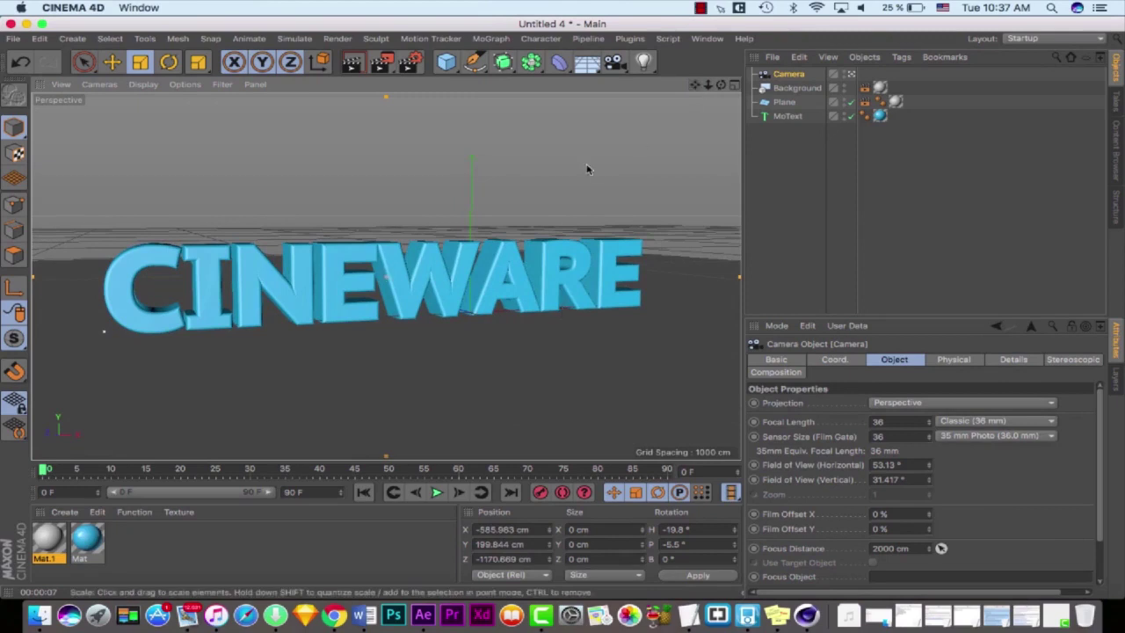
pyautogui.click(477, 203)
# Step: Add a Sky object to the scene and create a new material, opening it for editing
pyautogui.moveTo(593, 68); pyautogui.dragTo(650, 105)
pyautogui.click(167, 562)
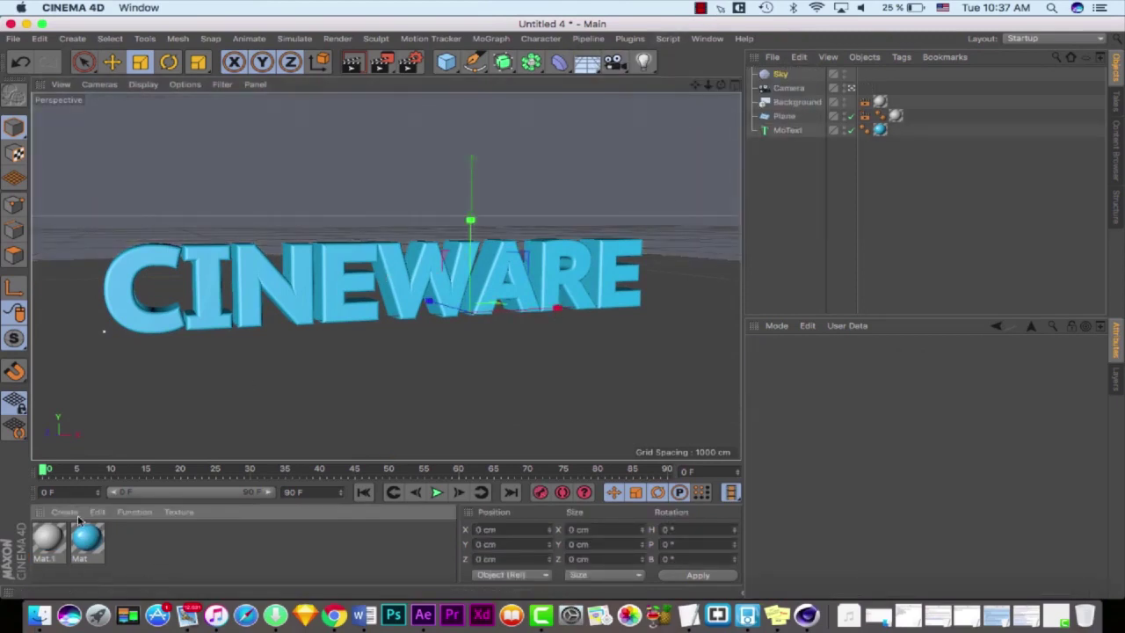
pyautogui.click(78, 515)
pyautogui.click(88, 395)
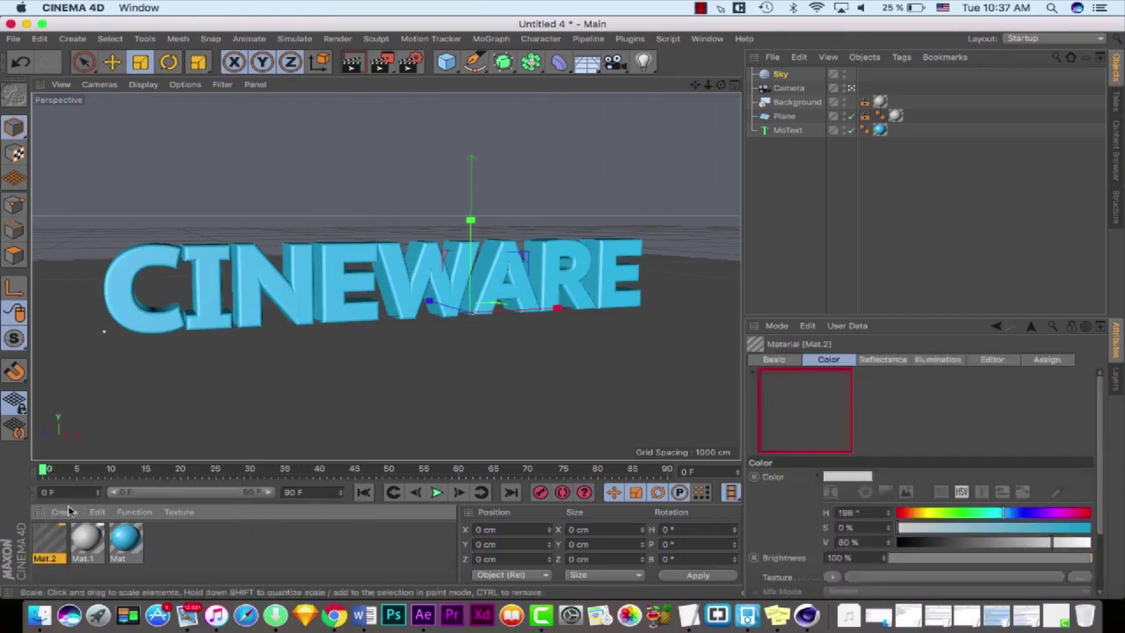
pyautogui.doubleClick(56, 544)
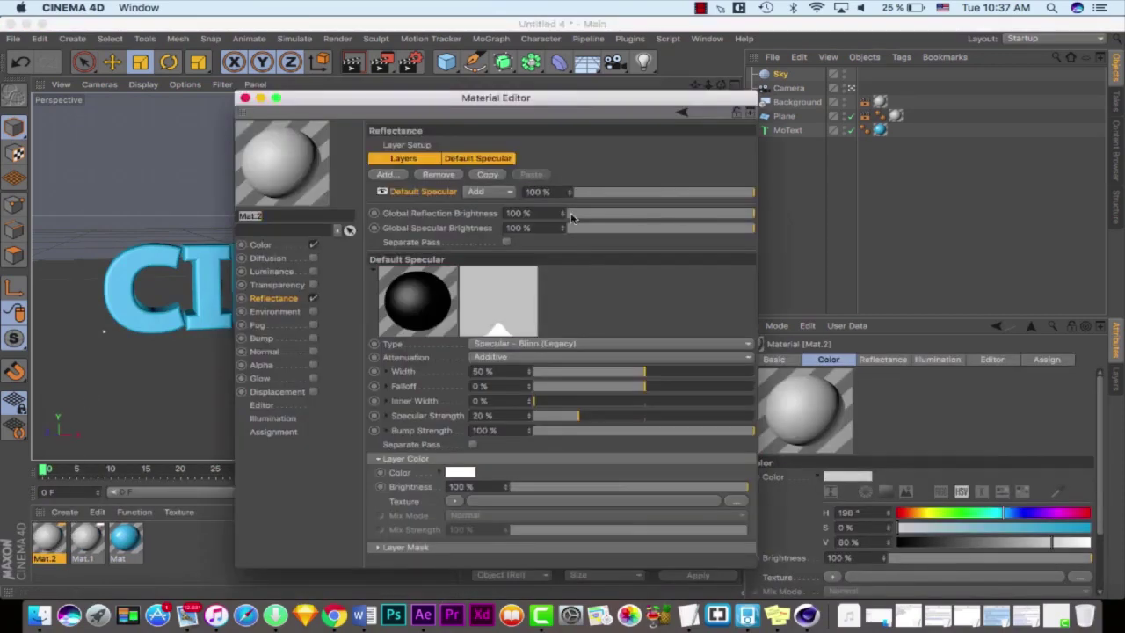
# Step: Disable Color and Reflectance in the new material, and enable Luminance with a Gradient texture
pyautogui.click(313, 244)
pyautogui.click(313, 298)
pyautogui.click(279, 273)
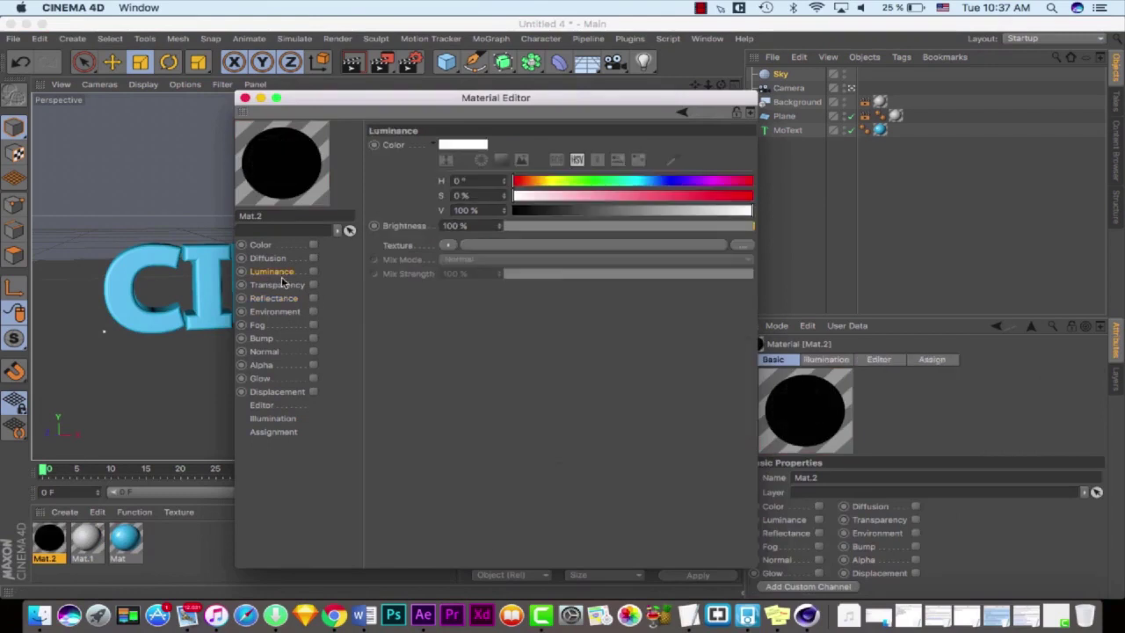
pyautogui.click(313, 272)
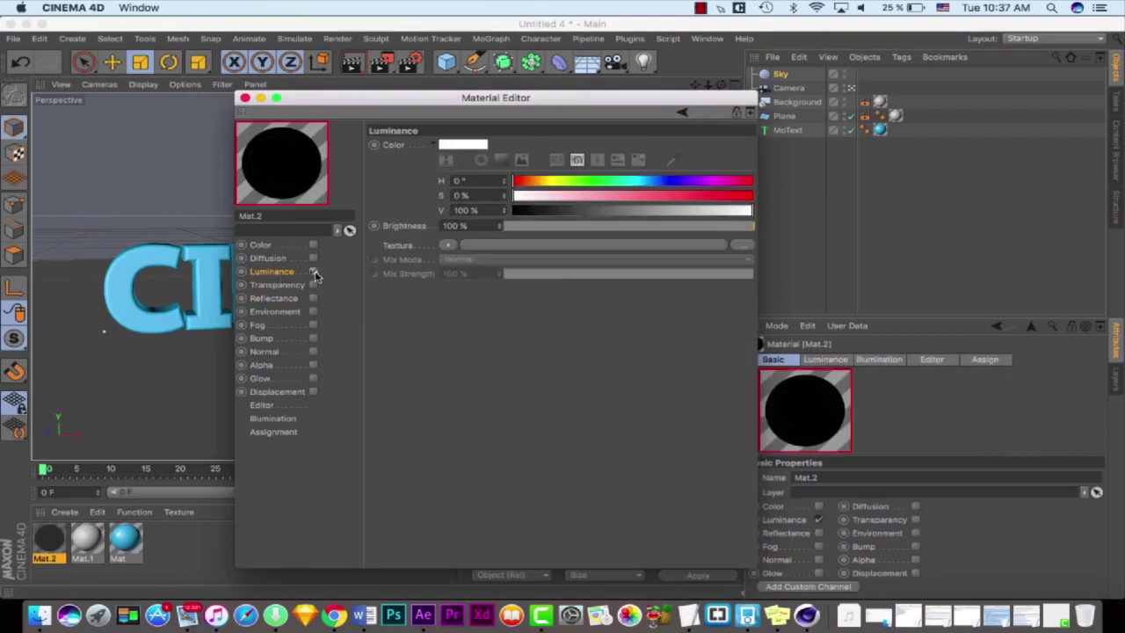
pyautogui.click(449, 245)
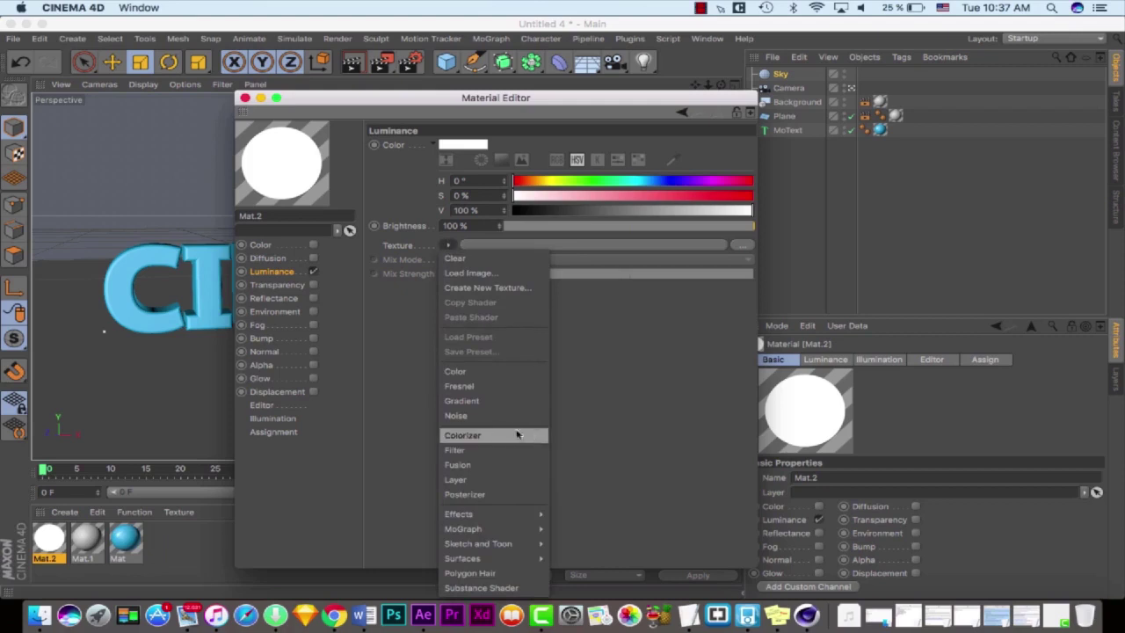
pyautogui.click(494, 398)
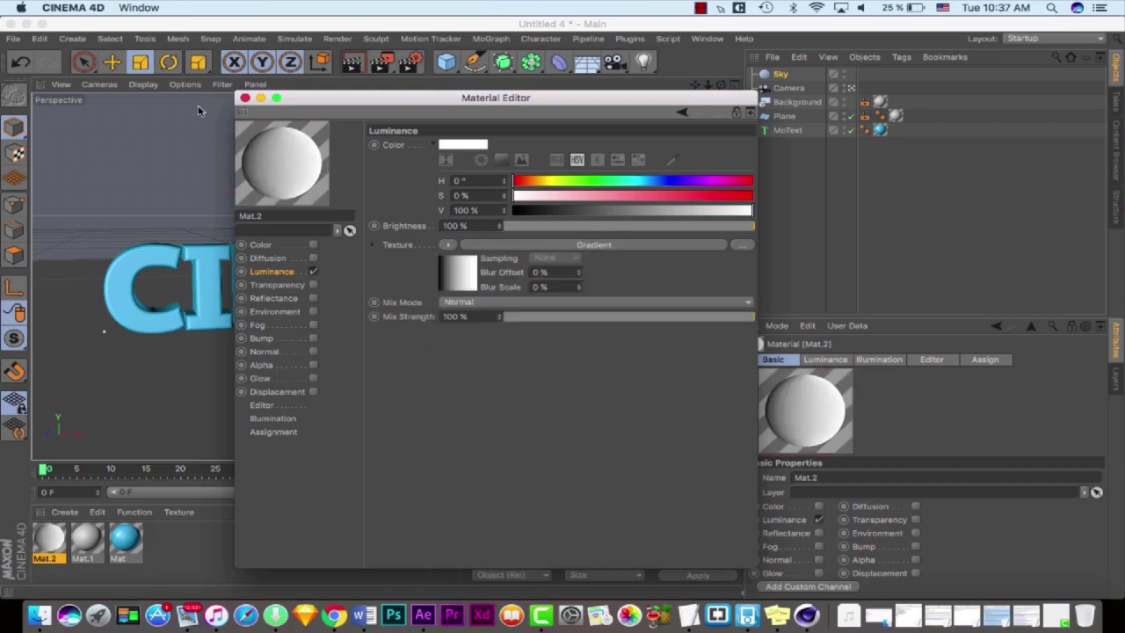
pyautogui.click(246, 98)
# Step: Apply the gradient material Mat.2 to the Sky object and render the view
pyautogui.moveTo(50, 539); pyautogui.dragTo(785, 76)
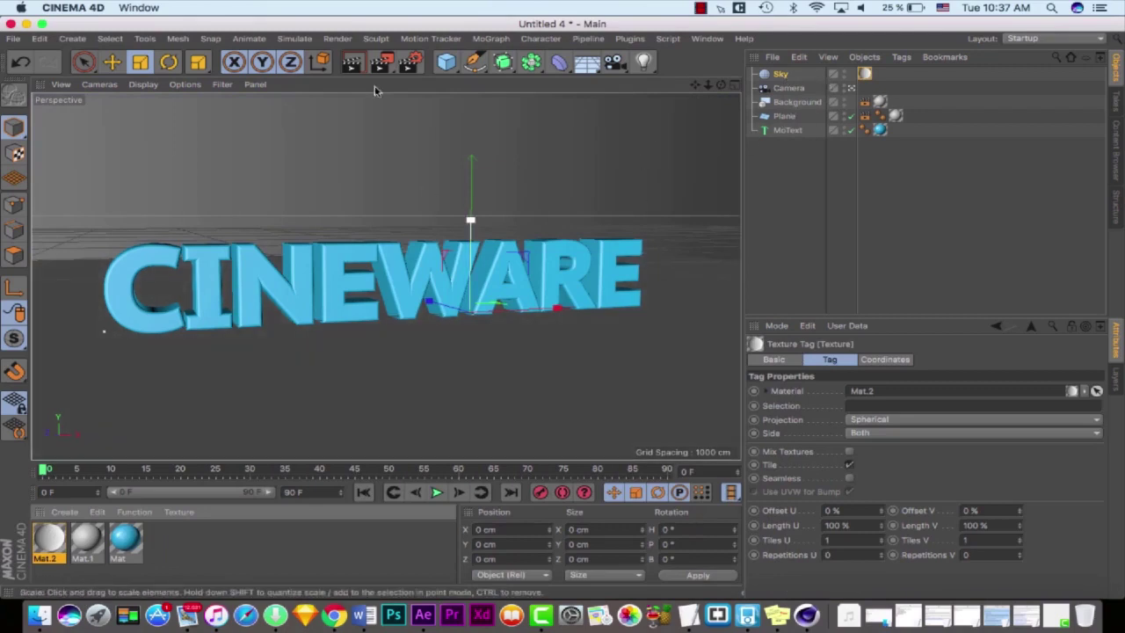
pyautogui.click(354, 61)
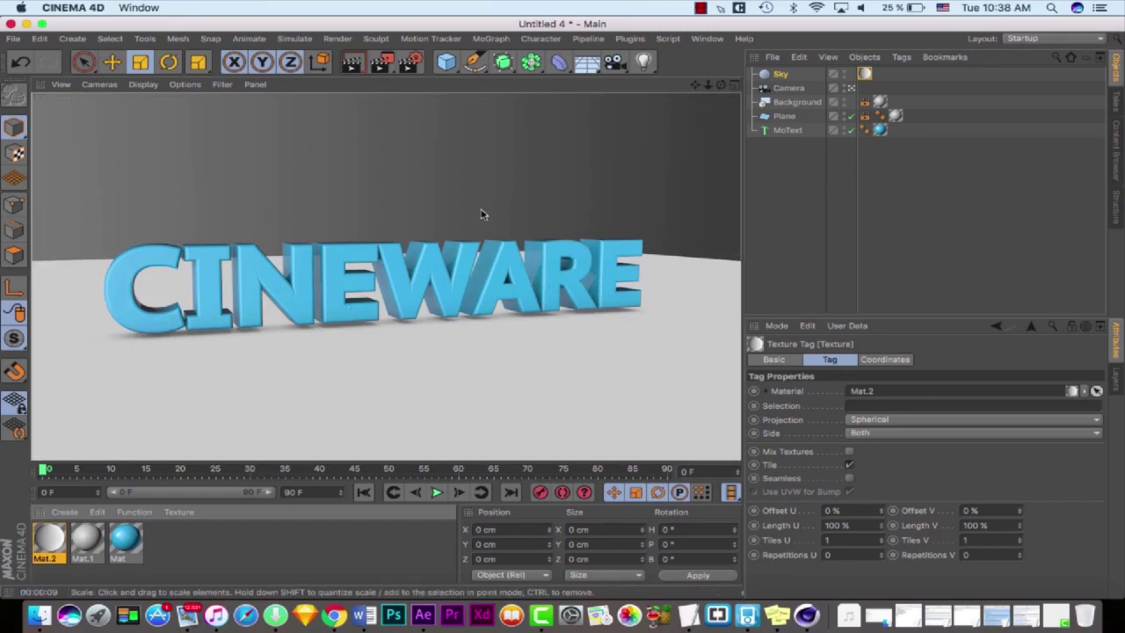
# Step: Add a Compositing tag to the Sky with Seen by Camera disabled, and render the view
pyautogui.click(778, 74)
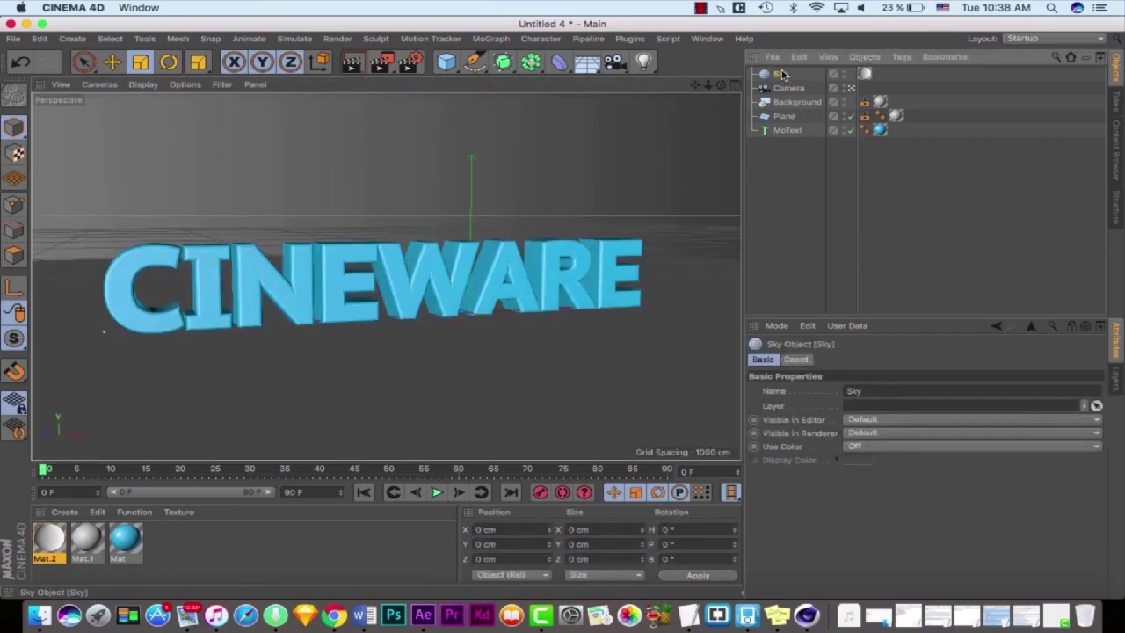
pyautogui.rightClick(782, 74)
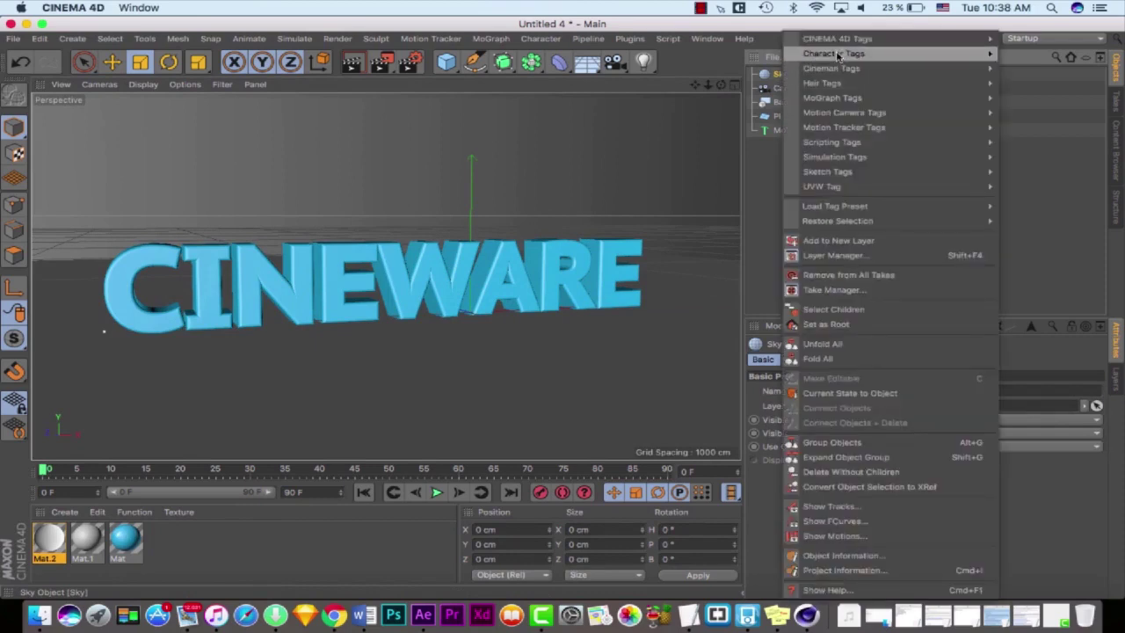
pyautogui.moveTo(870, 39)
pyautogui.click(1069, 143)
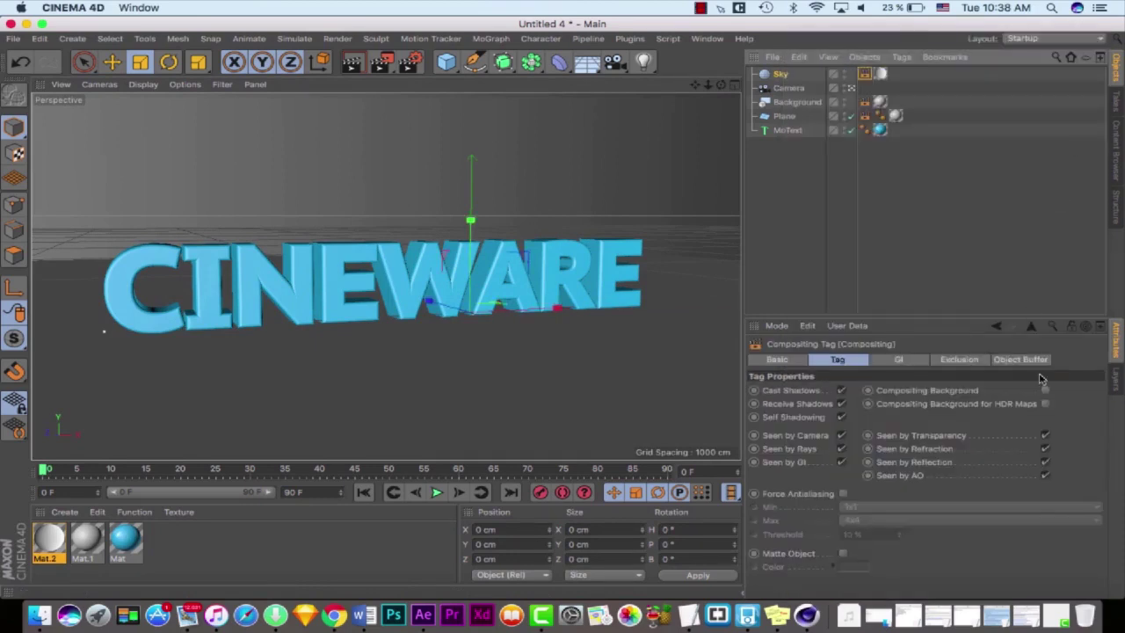
pyautogui.click(841, 437)
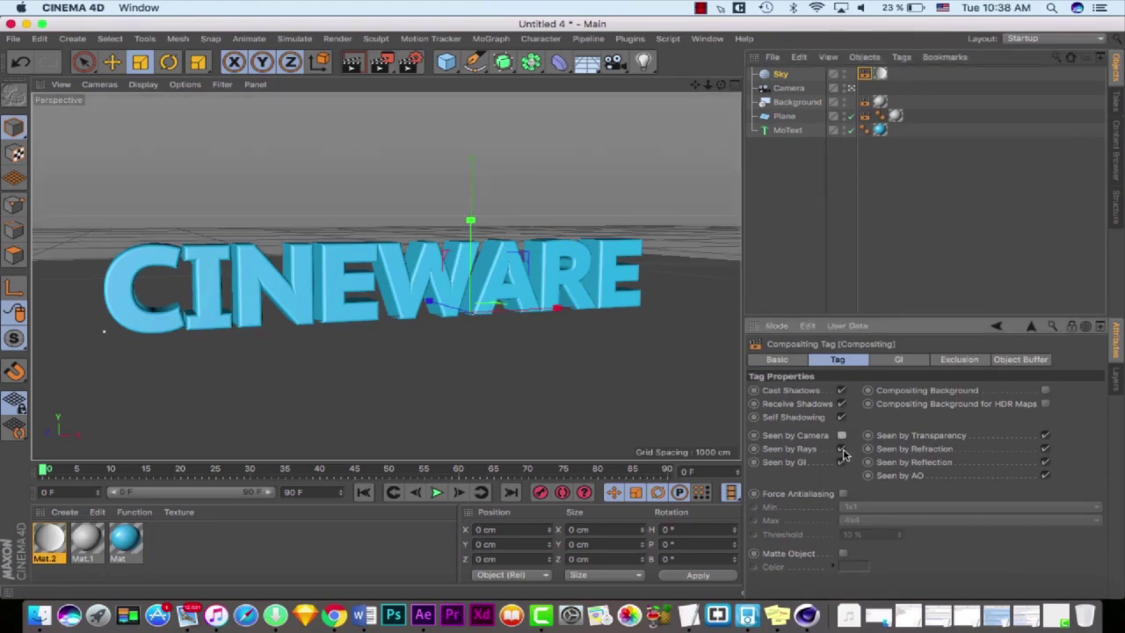
pyautogui.click(386, 114)
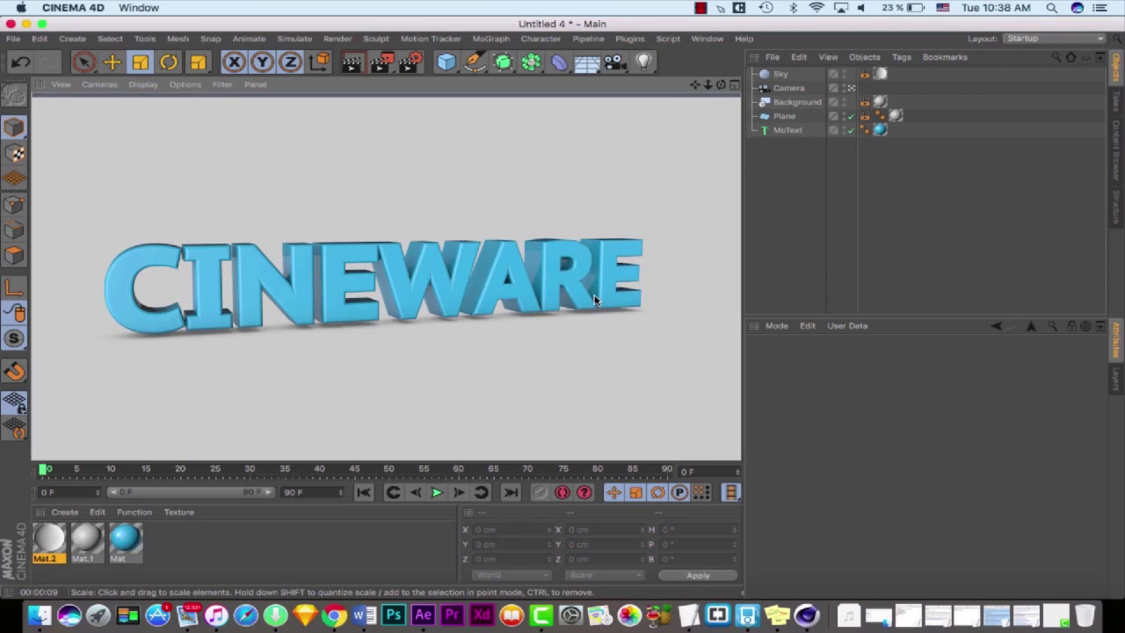
# Step: Add a Light and raise it above the text to a Y position of about 390 cm
pyautogui.click(500, 194)
pyautogui.moveTo(643, 62); pyautogui.dragTo(701, 83)
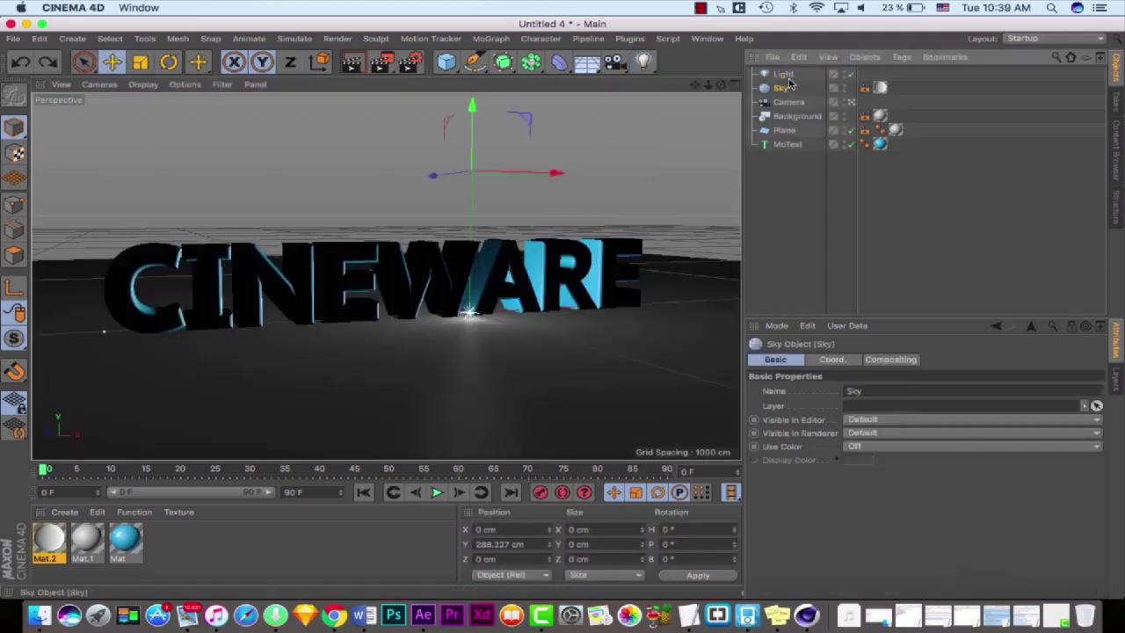
pyautogui.click(786, 76)
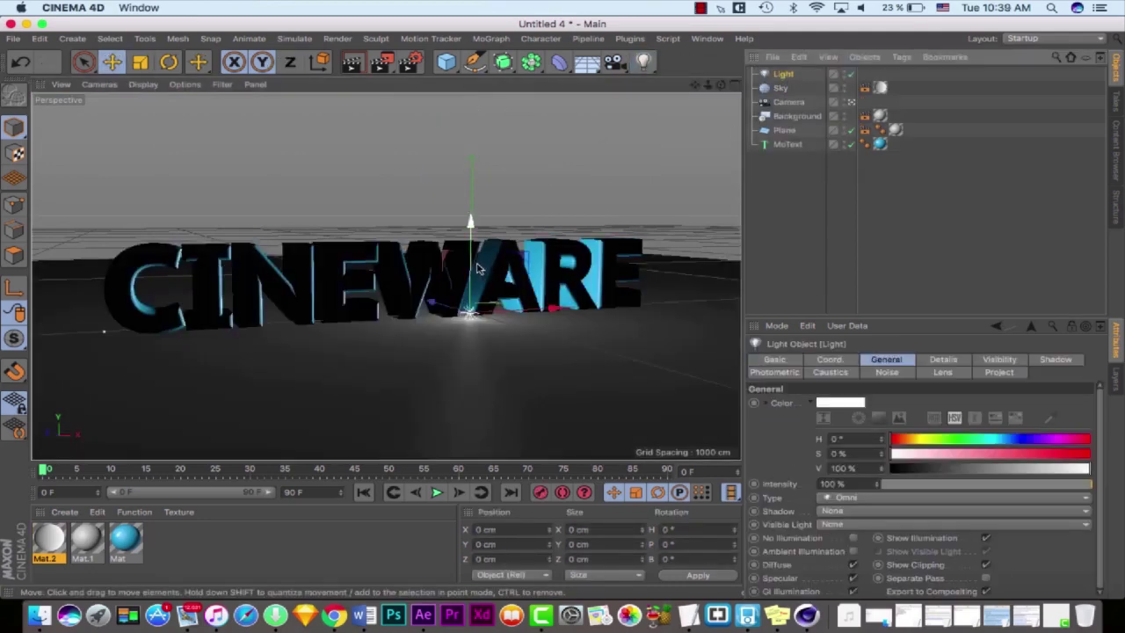
pyautogui.moveTo(477, 268); pyautogui.dragTo(477, 163)
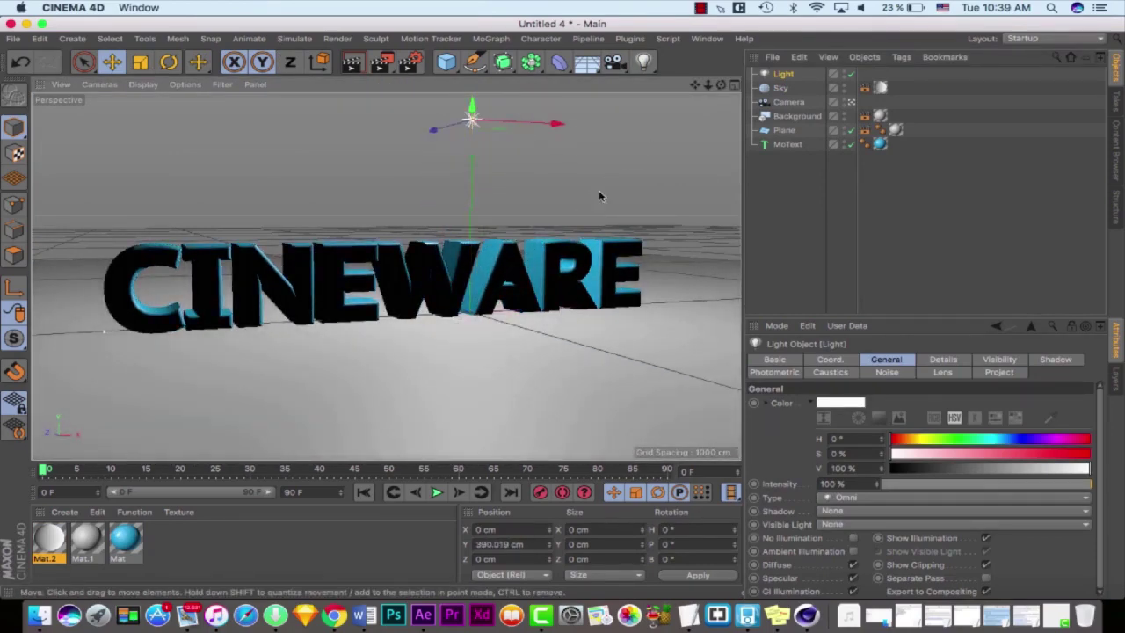
# Step: Raise the light to a Y position of about 825 cm and move it in front of the text, near the camera
pyautogui.middleClick(642, 165)
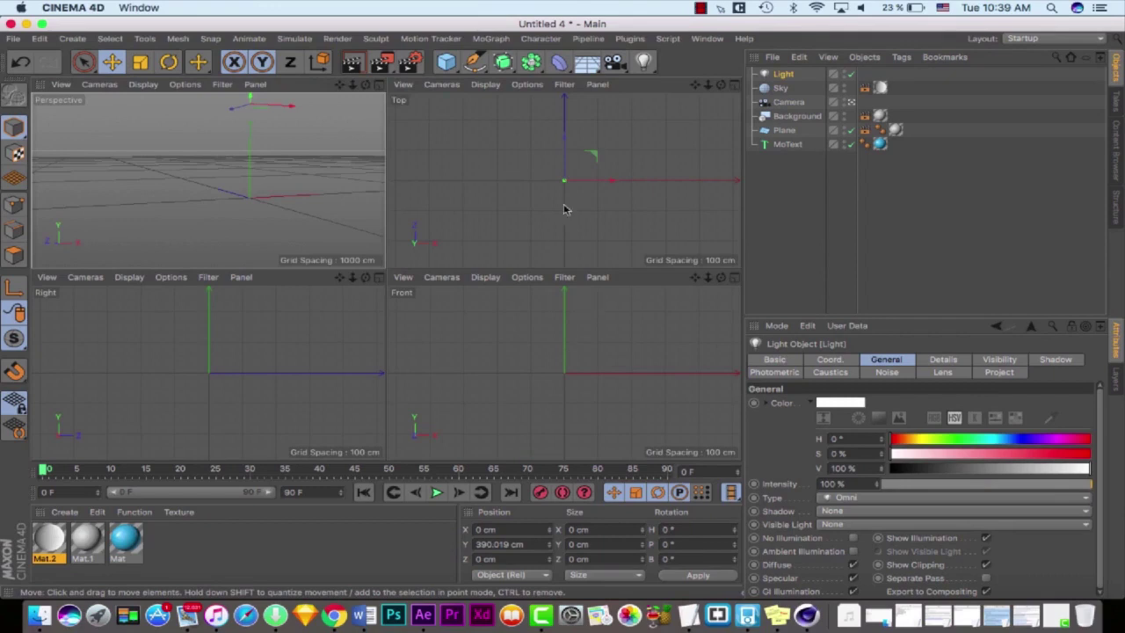
pyautogui.click(607, 201)
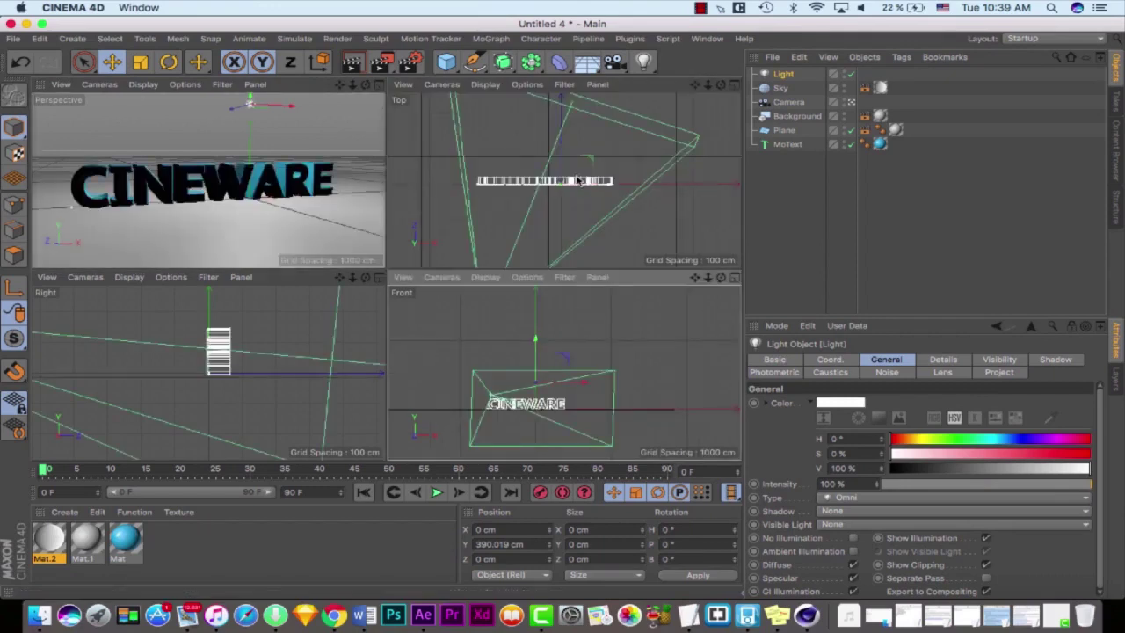
pyautogui.moveTo(536, 367); pyautogui.dragTo(538, 317)
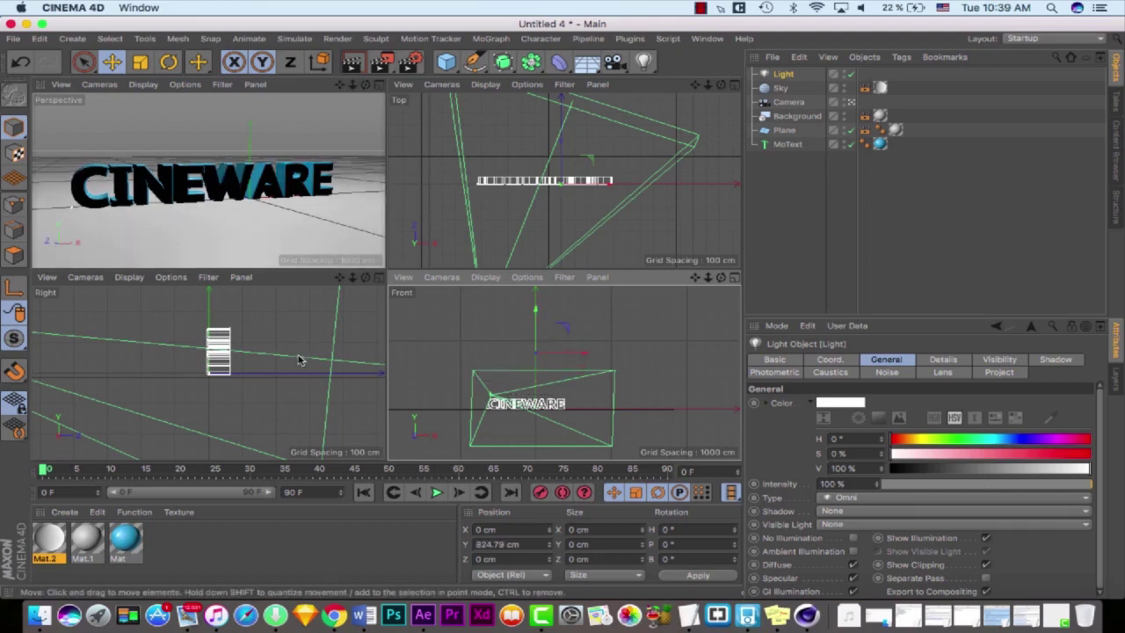
pyautogui.scroll(-5, 299, 360)
pyautogui.moveTo(340, 278); pyautogui.dragTo(126, 352)
# Step: Render the full perspective view to check the text under the repositioned light
pyautogui.click(311, 136)
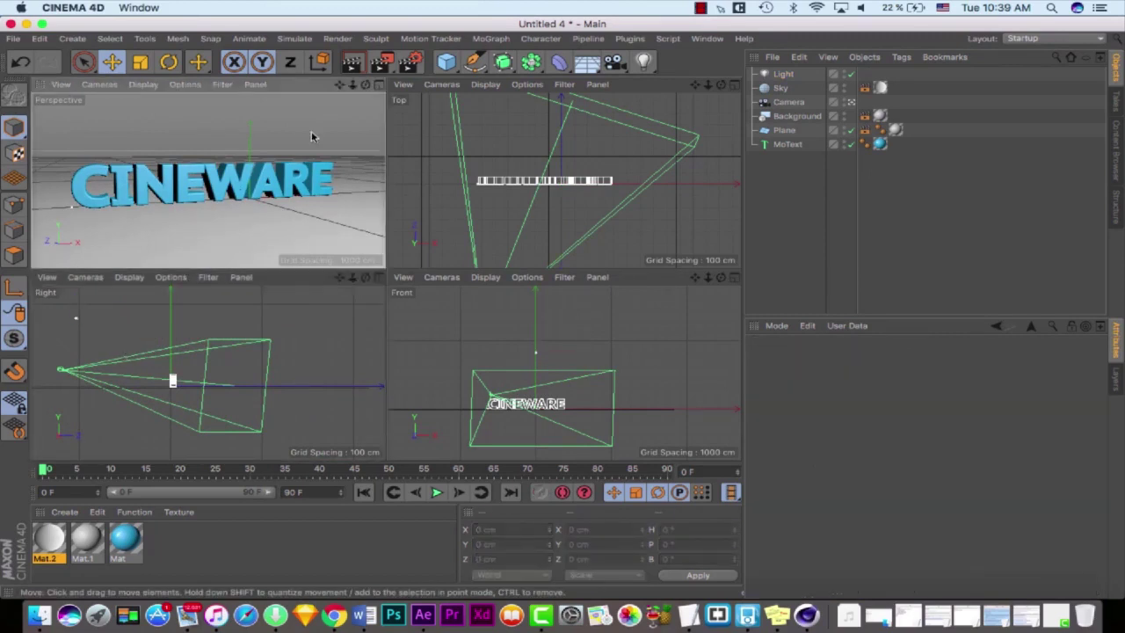
pyautogui.middleClick(311, 136)
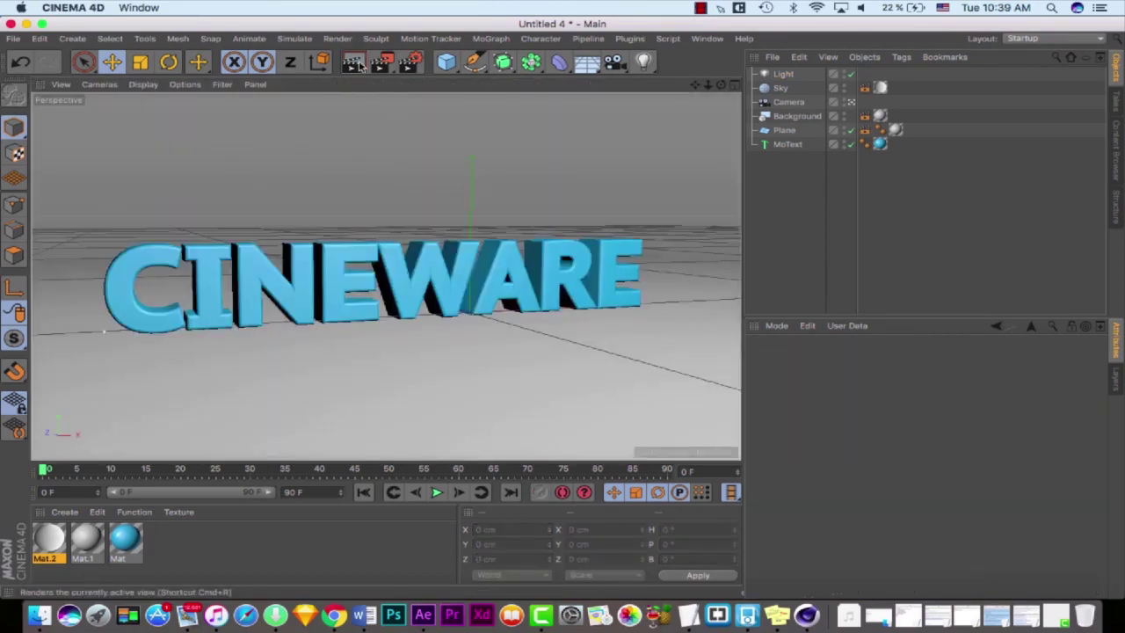
pyautogui.click(355, 63)
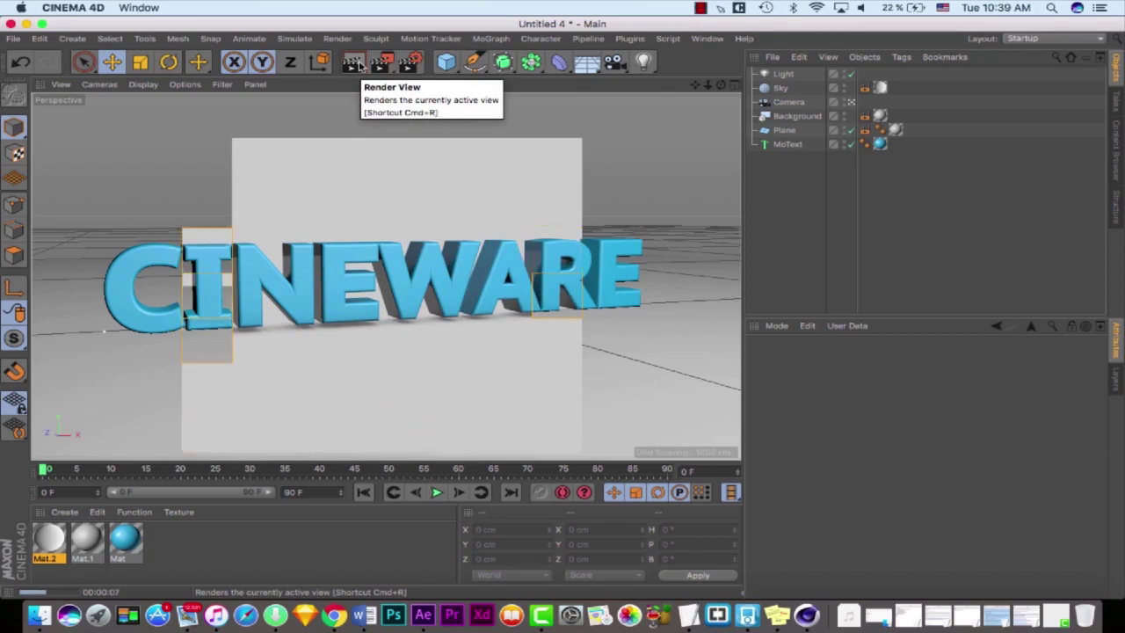
pyautogui.click(494, 148)
# Step: Add Reflection and Ambient Occlusion passes in the render settings and enable Multi-Pass
pyautogui.click(410, 62)
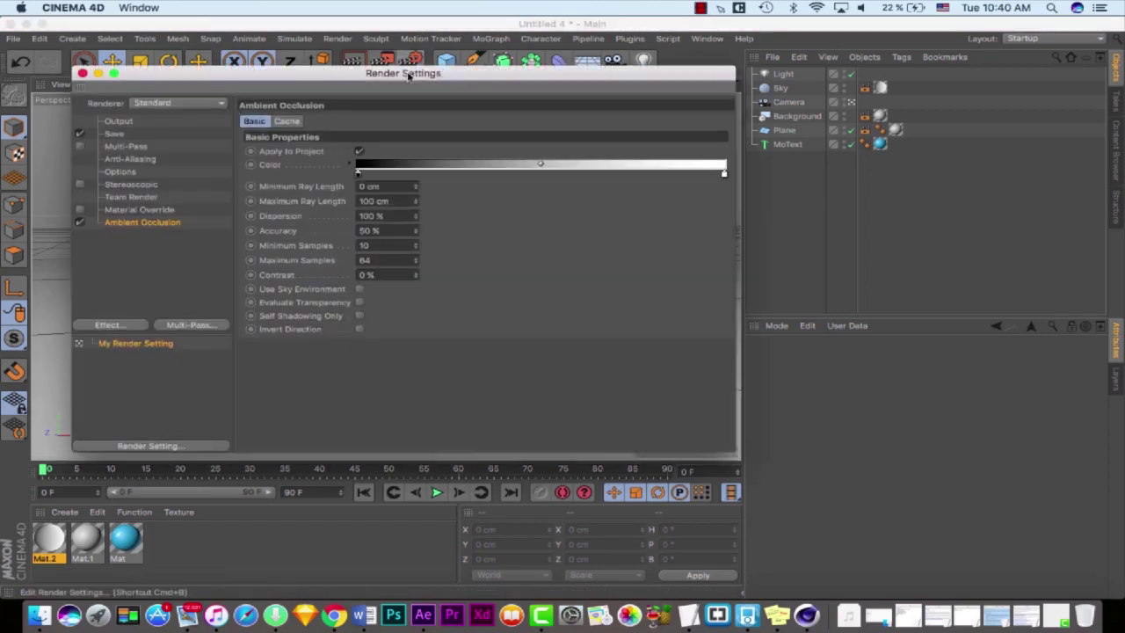
pyautogui.click(150, 240)
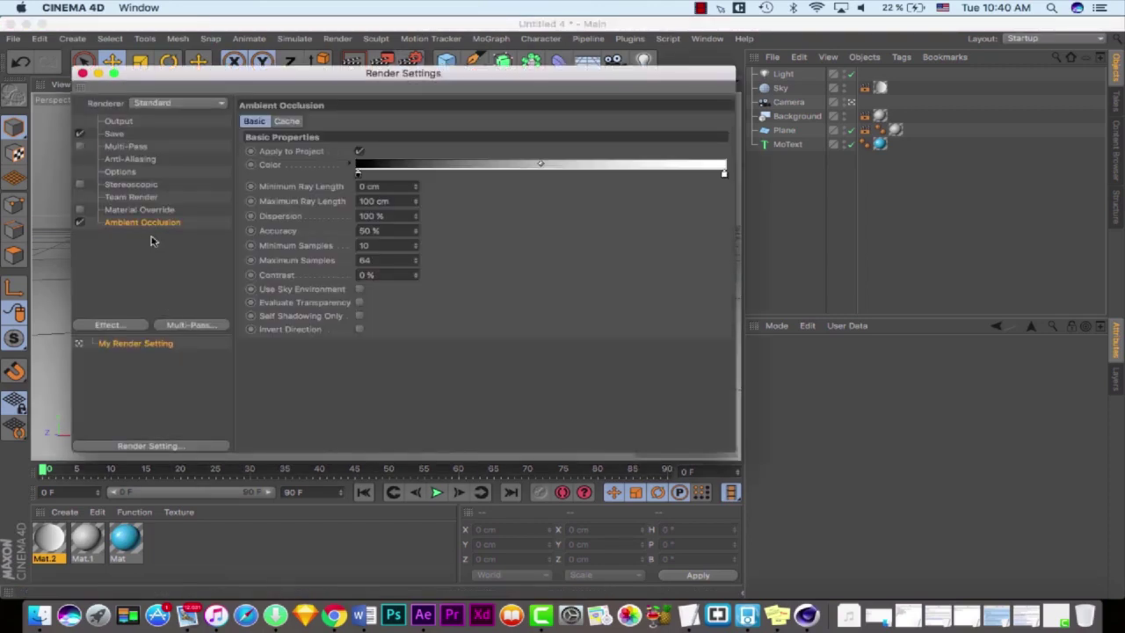
pyautogui.click(195, 325)
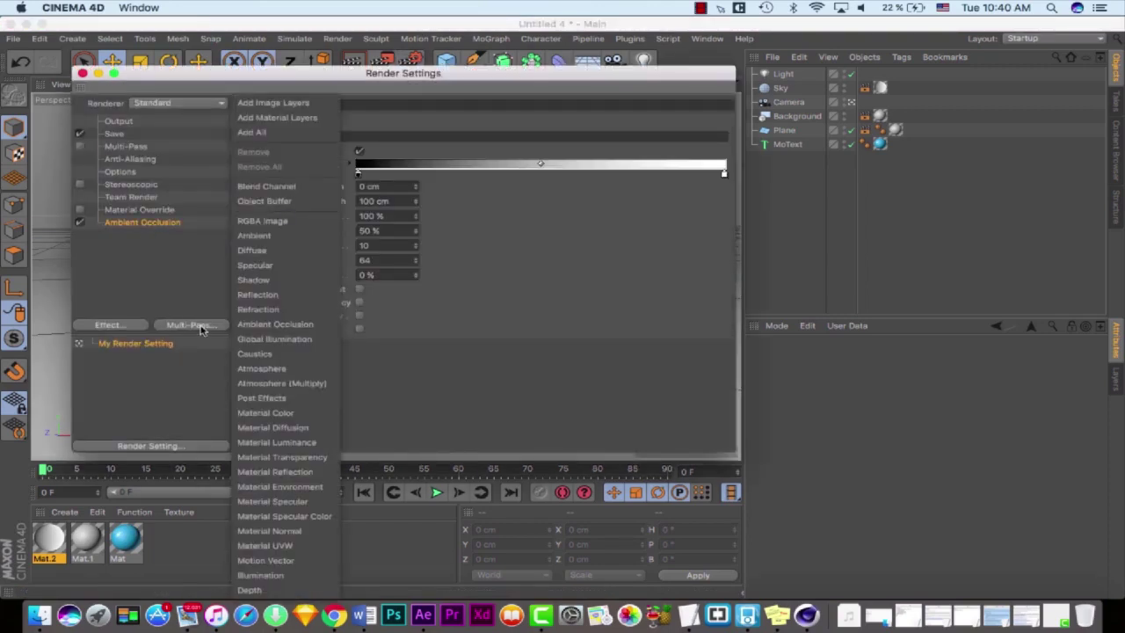
pyautogui.click(302, 296)
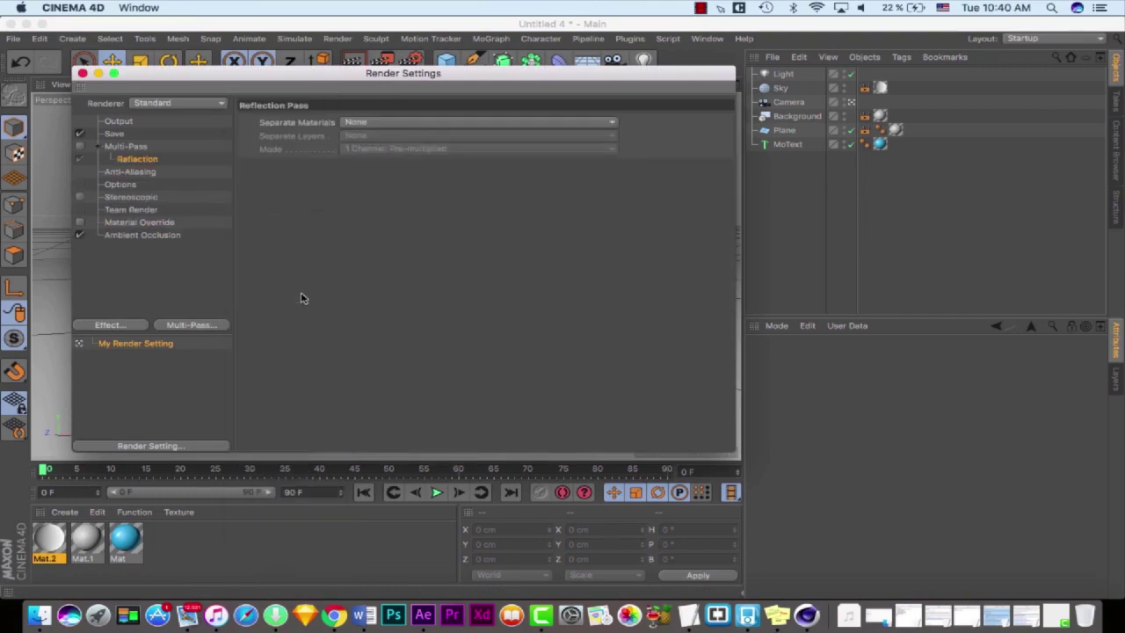
pyautogui.click(195, 325)
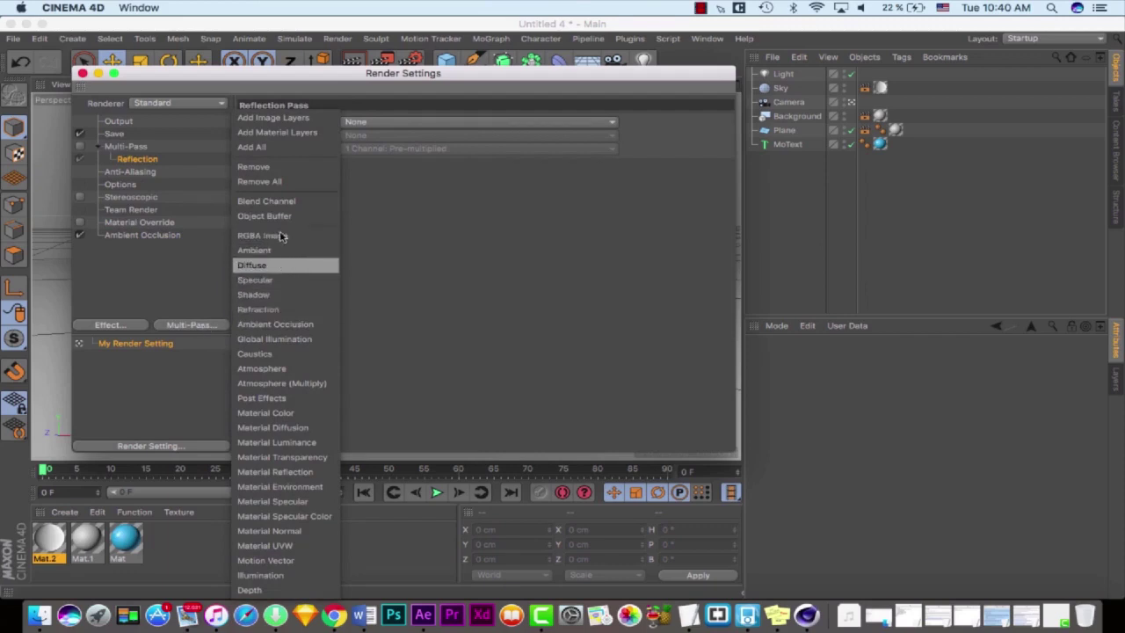
pyautogui.click(296, 324)
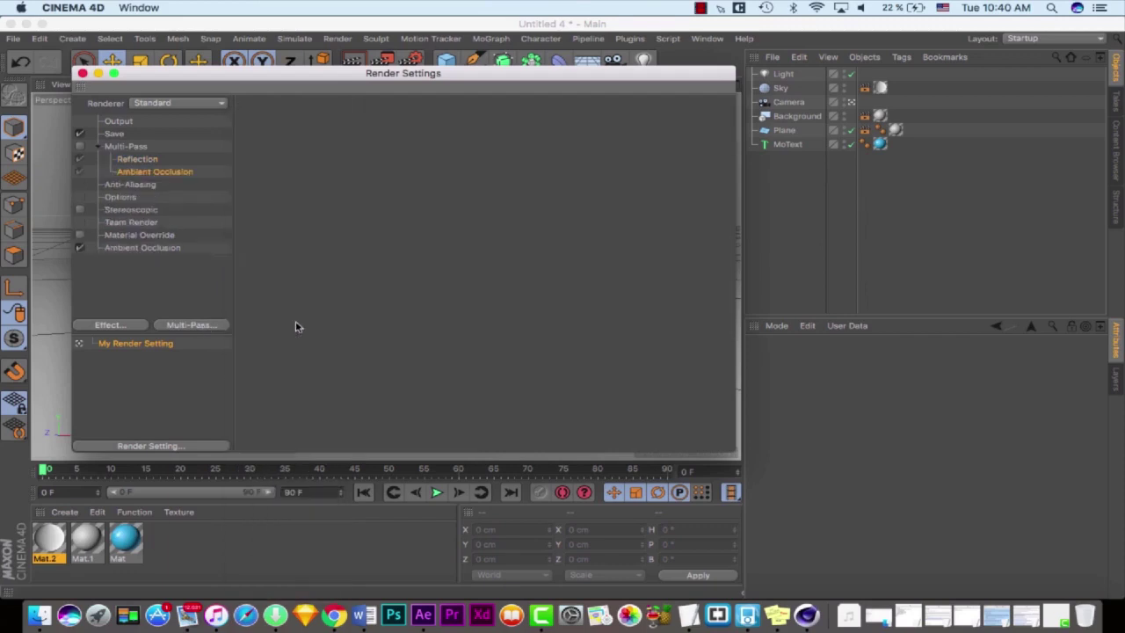
pyautogui.click(210, 327)
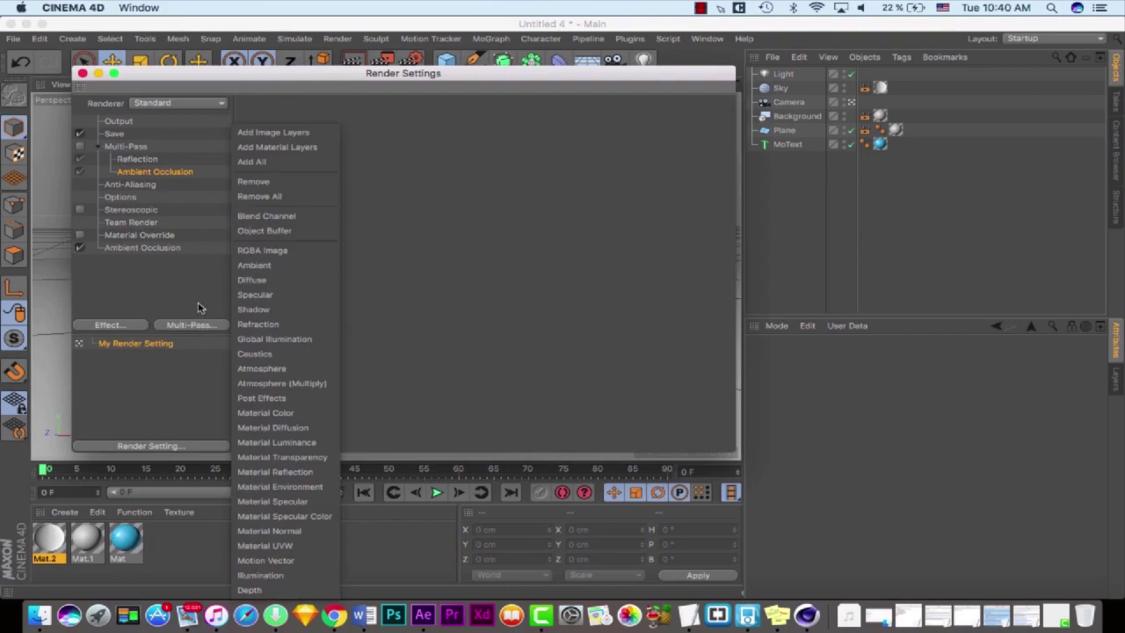
pyautogui.click(199, 308)
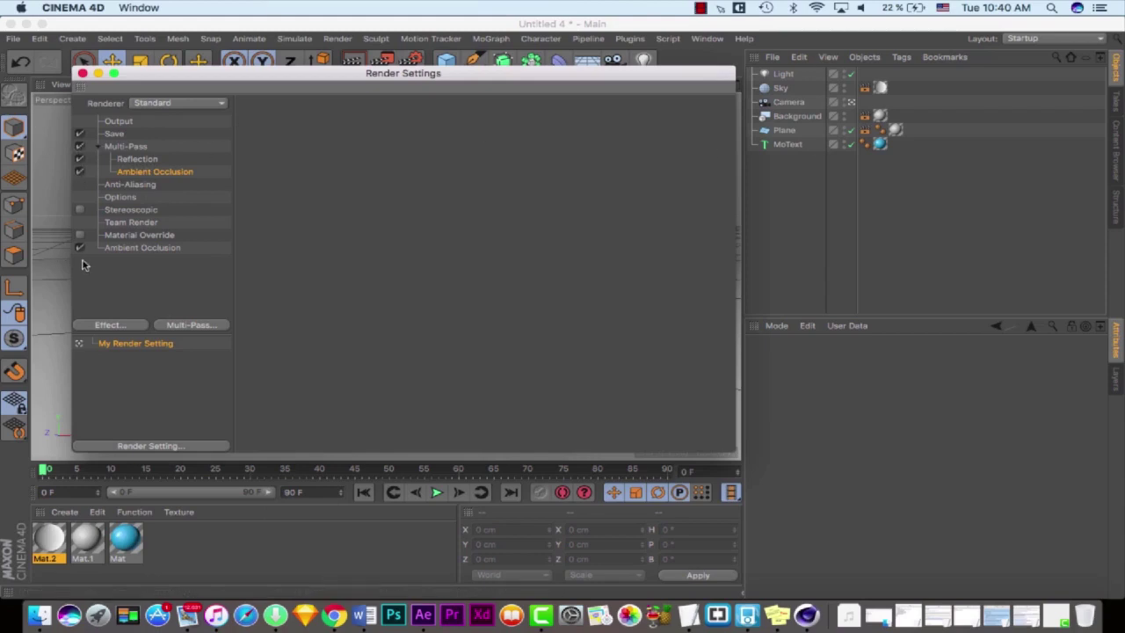
pyautogui.click(82, 73)
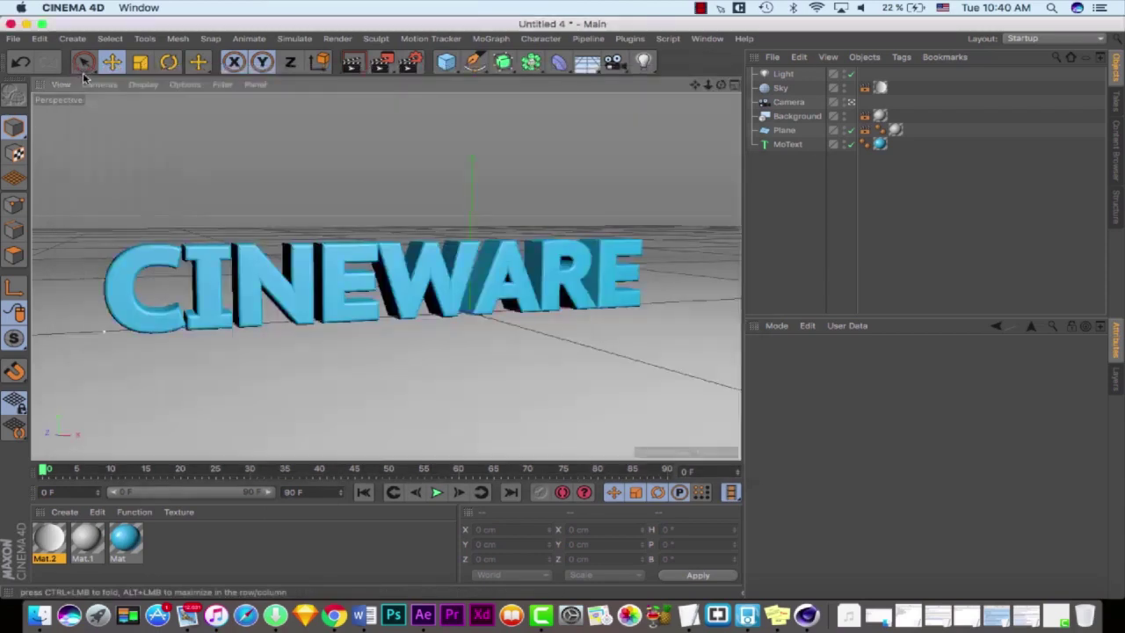
# Step: Save the scene to the Desktop as Text Project
pyautogui.click(14, 39)
pyautogui.click(70, 172)
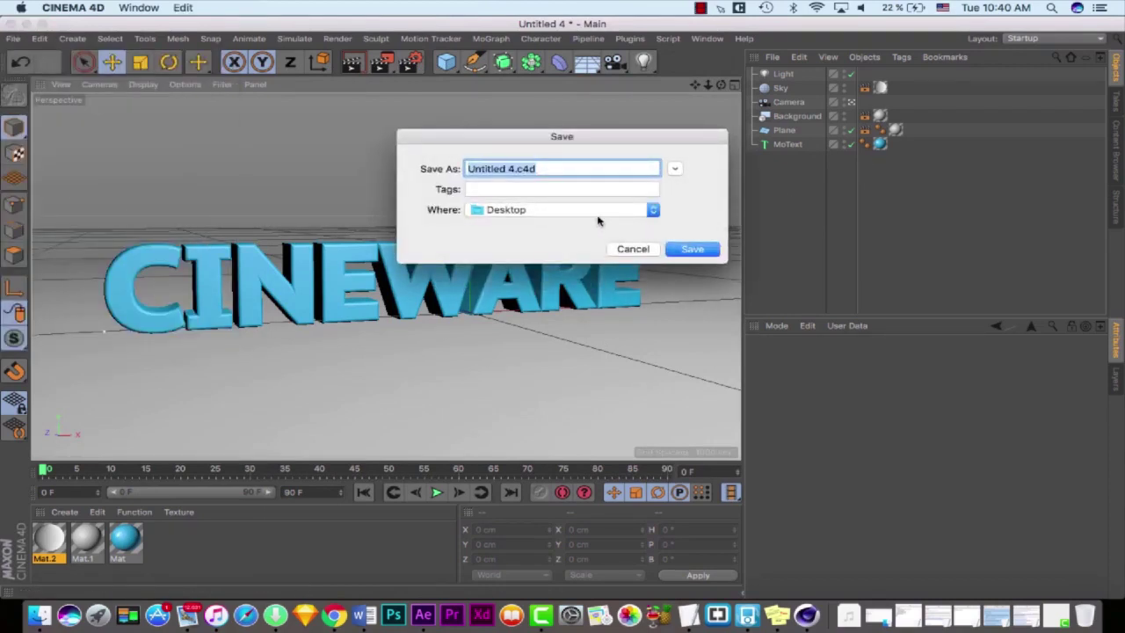
pyautogui.write('Text Projec')
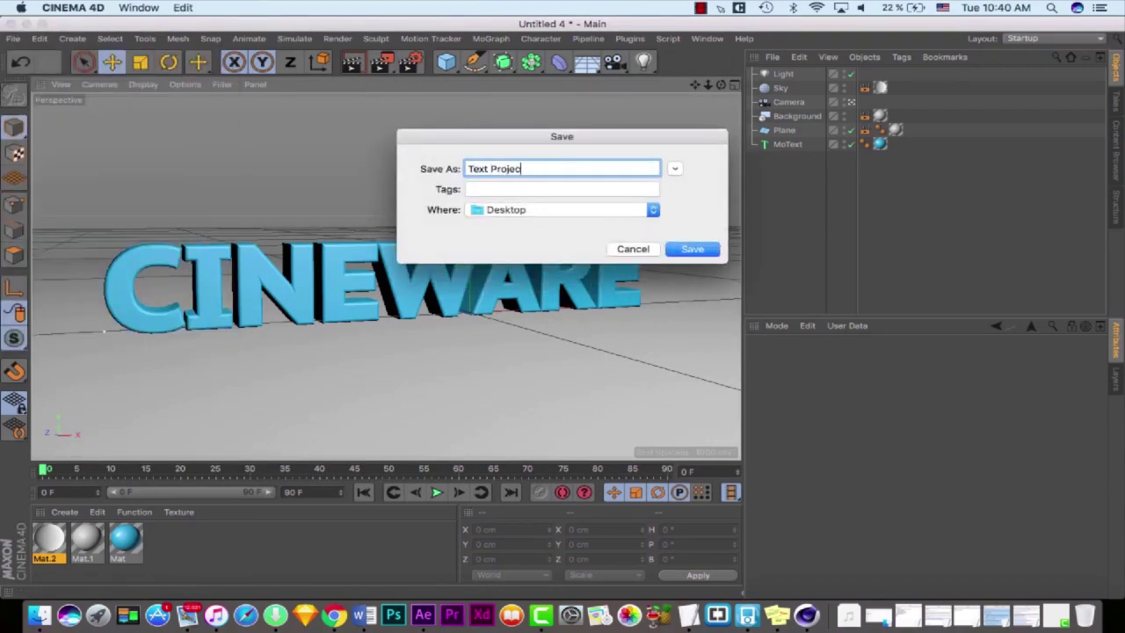
pyautogui.write('t')
pyautogui.press('Return')
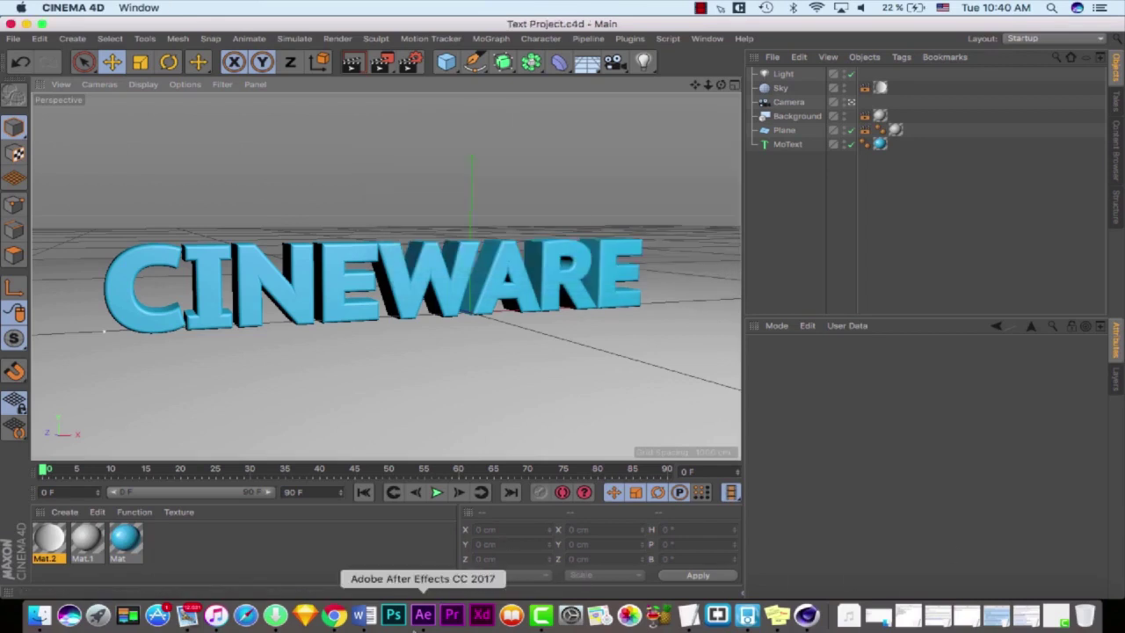
# Step: Switch to After Effects and delete Project 1 .c4d from the project
pyautogui.click(423, 614)
pyautogui.click(24, 58)
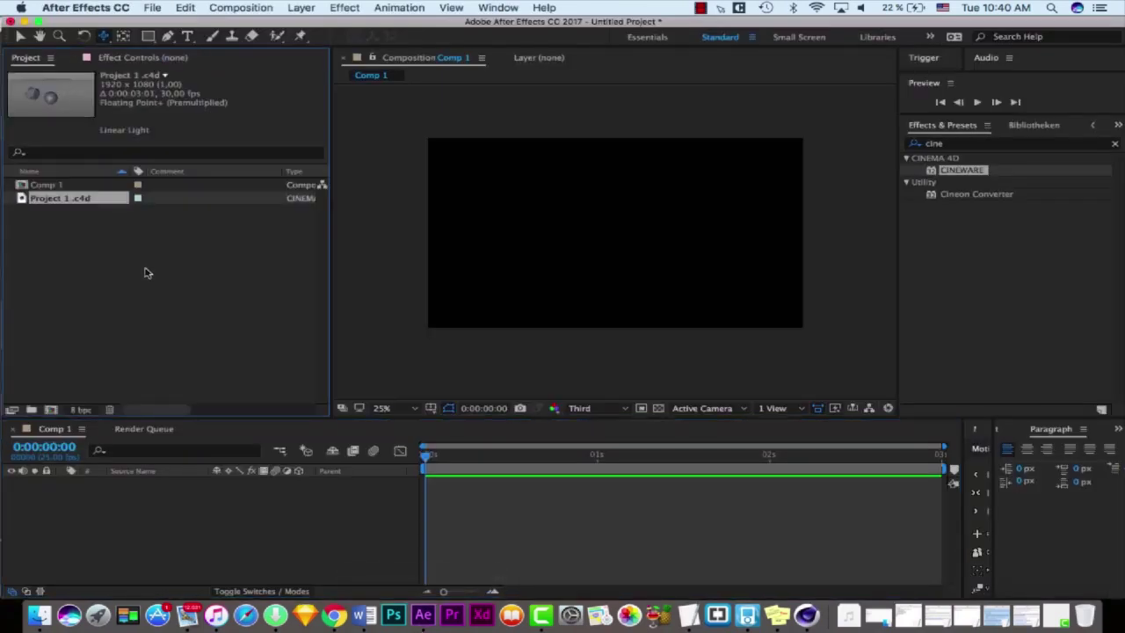
pyautogui.click(74, 199)
pyautogui.press('Delete')
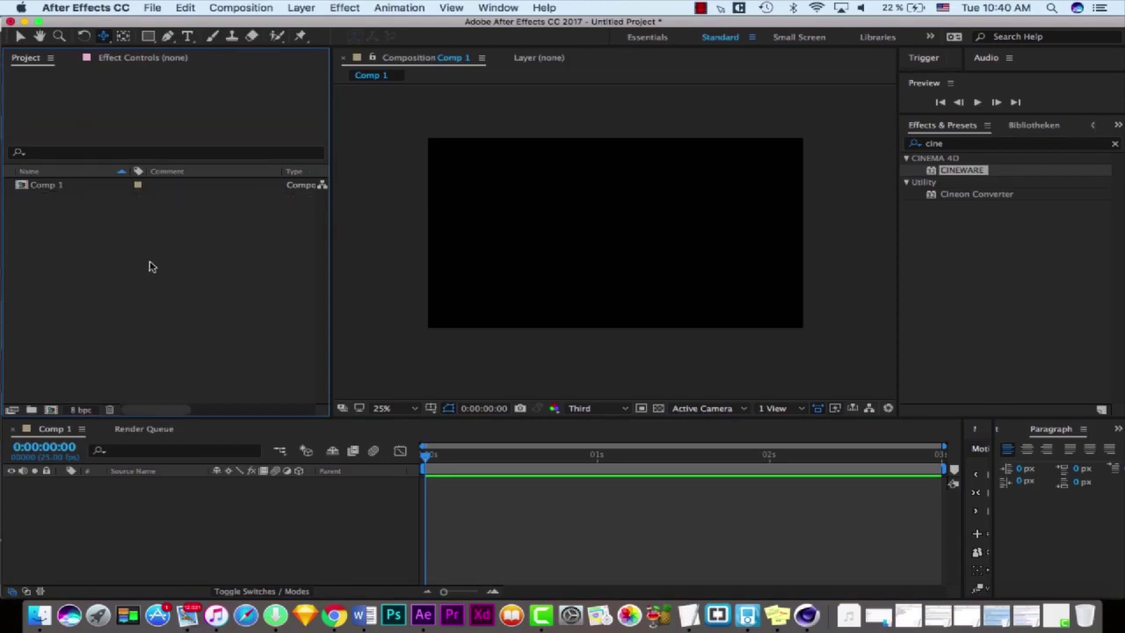
# Step: Import Text Project.c4d from the Desktop into the project
pyautogui.doubleClick(152, 266)
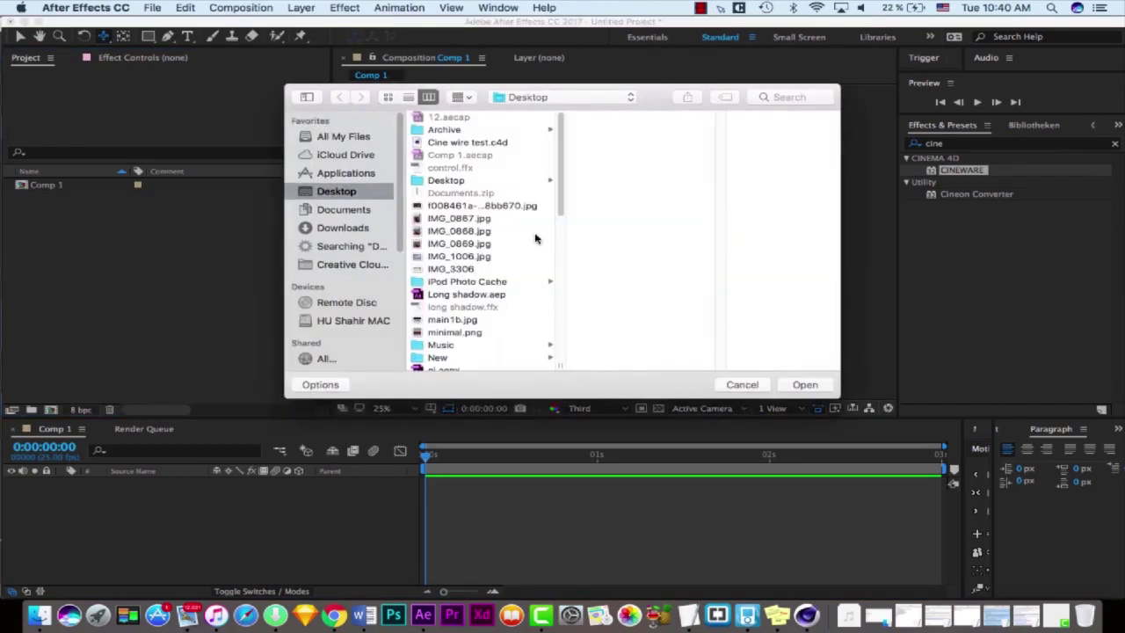
pyautogui.scroll(-10, 492, 263)
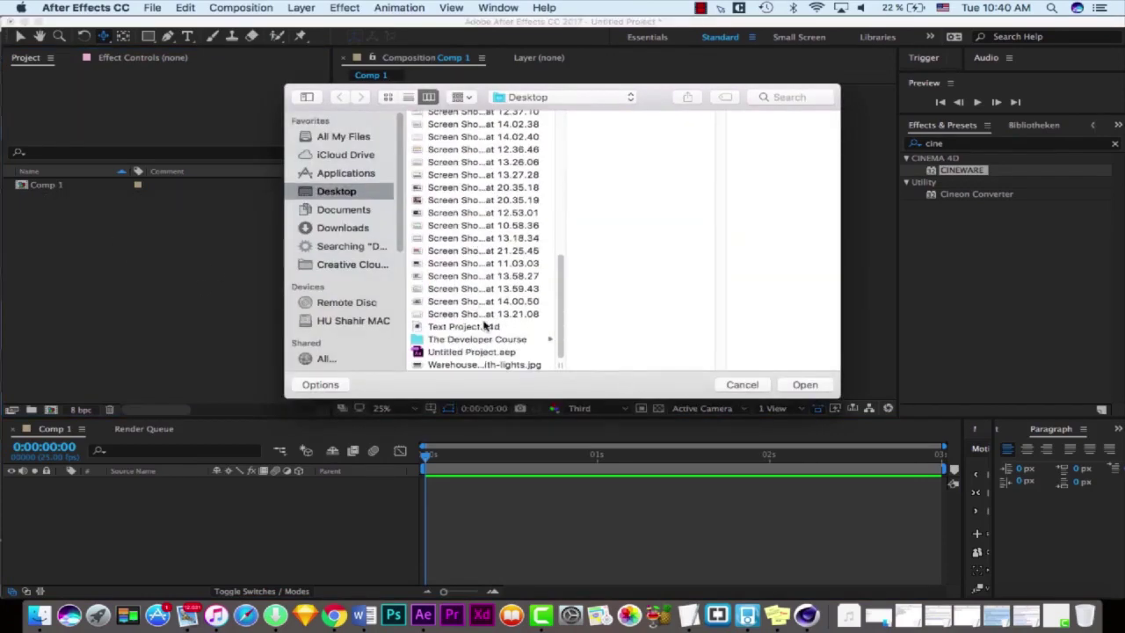
pyautogui.click(480, 326)
pyautogui.click(795, 384)
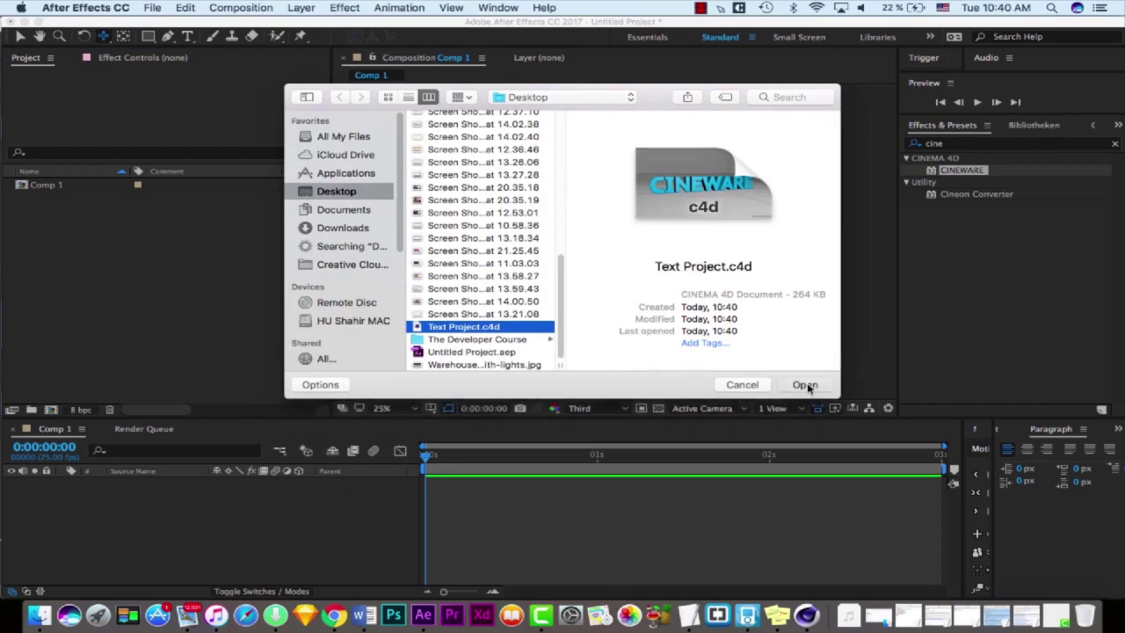
# Step: Add Text Project.c4d as a layer in Comp 1 and set its CINEWARE renderer to Standard (Final)
pyautogui.moveTo(70, 203); pyautogui.dragTo(307, 594)
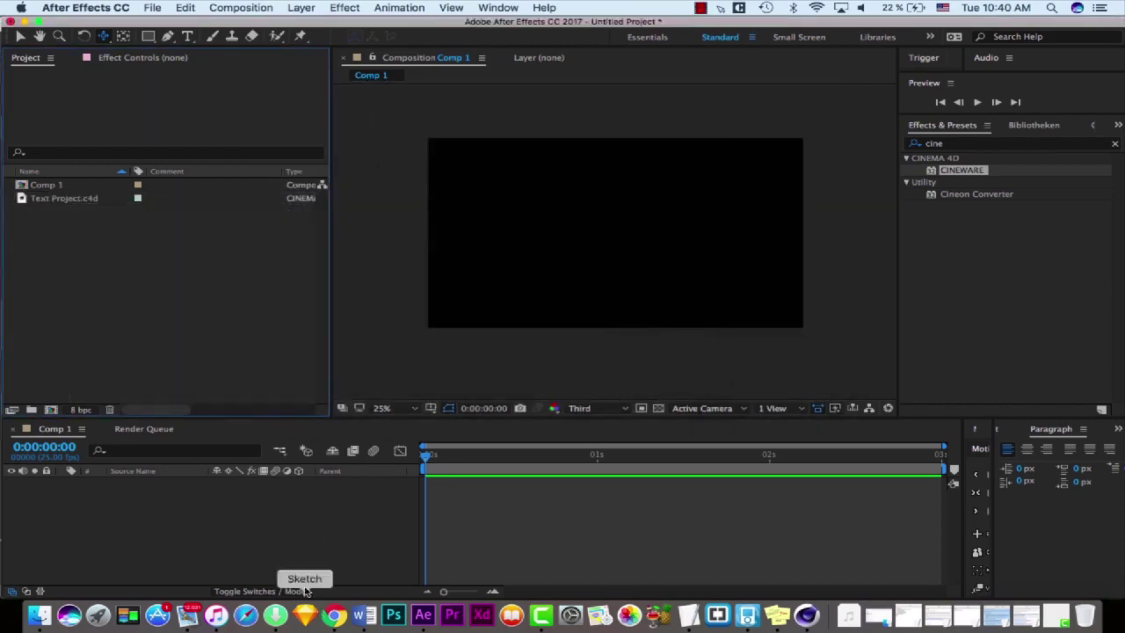
pyautogui.moveTo(83, 201); pyautogui.dragTo(323, 530)
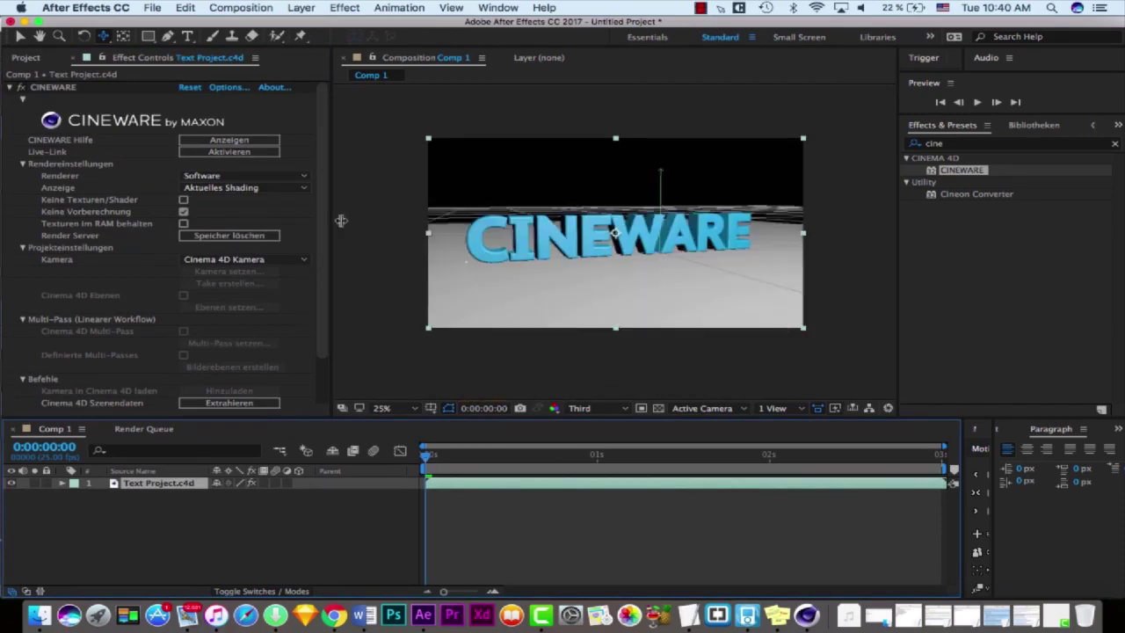
pyautogui.click(255, 176)
pyautogui.click(258, 187)
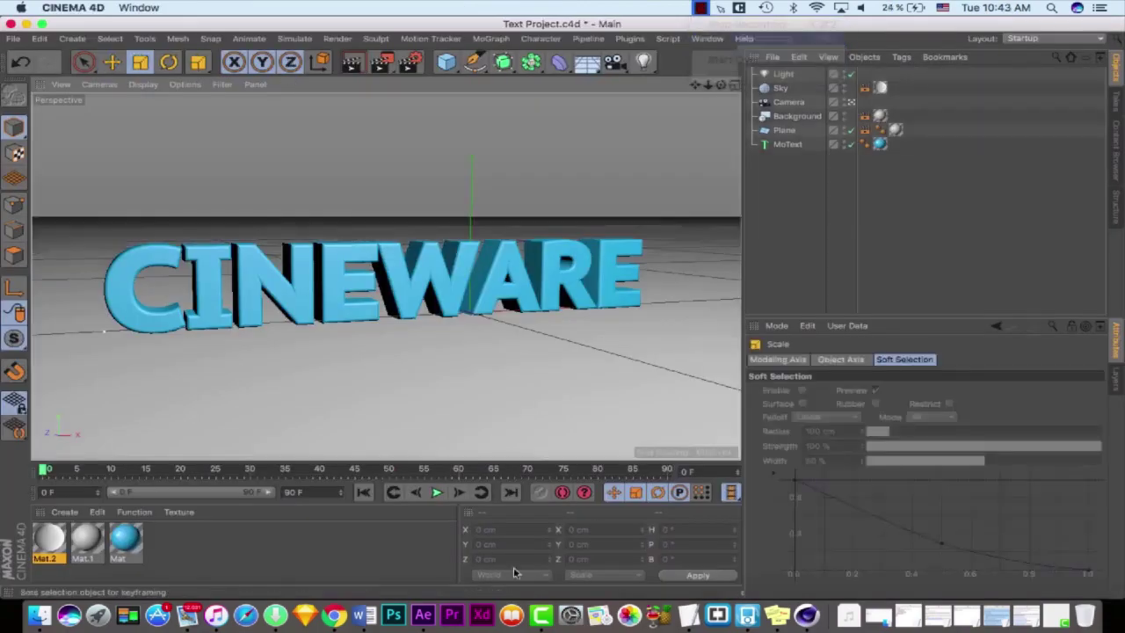
# Step: Switch to After Effects and scrub through the first frames of Comp 1 to examine the rendered text and background
pyautogui.click(423, 615)
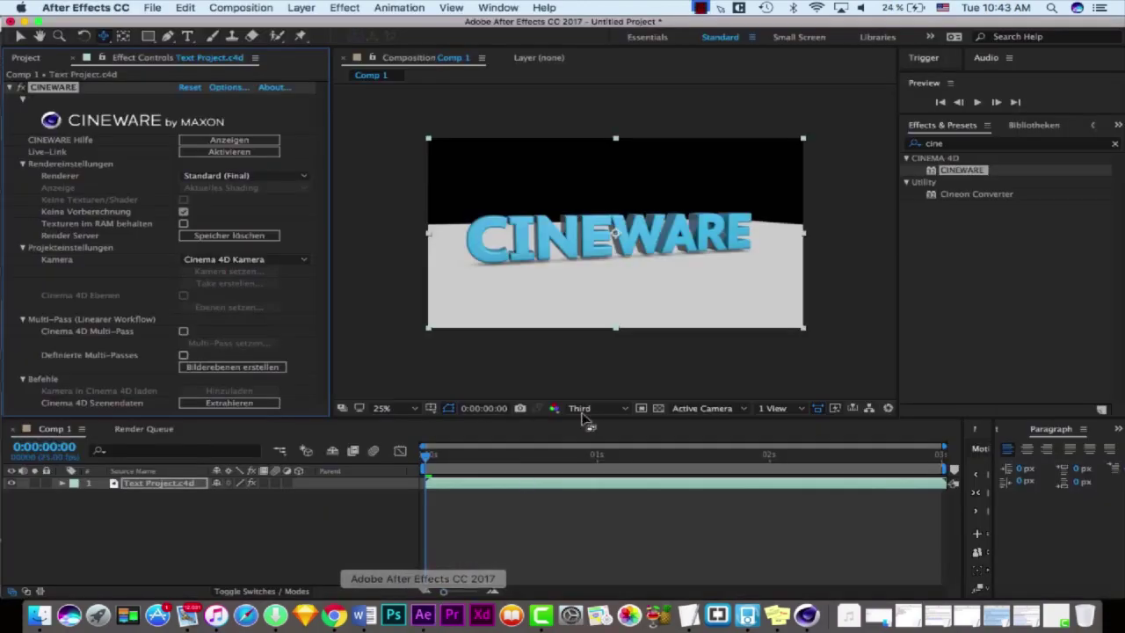
pyautogui.moveTo(533, 457); pyautogui.dragTo(529, 471)
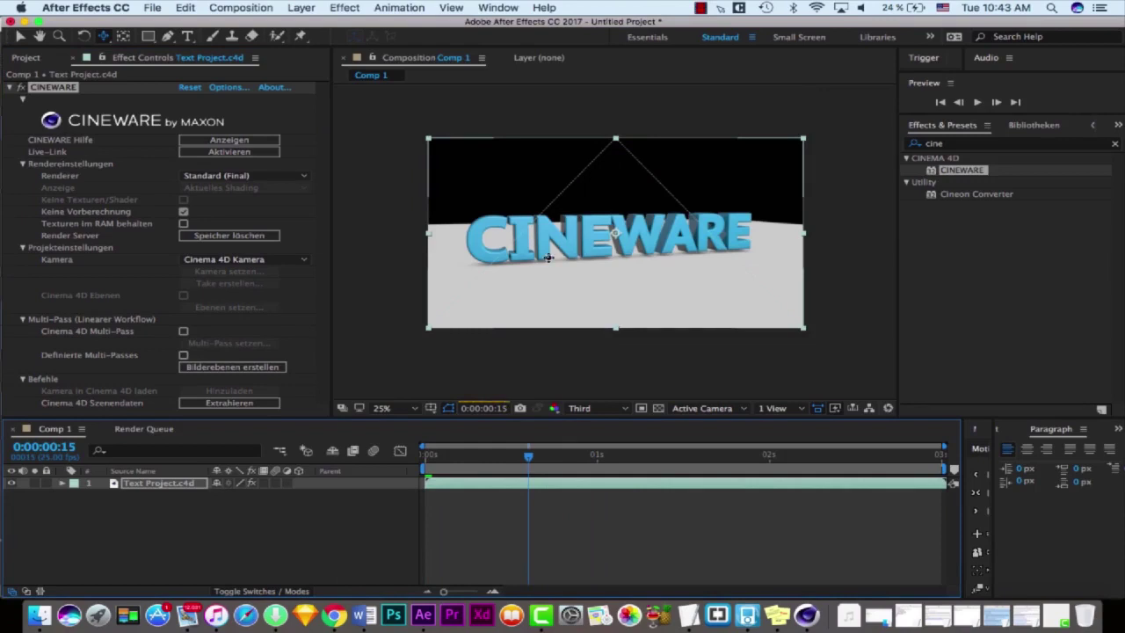
pyautogui.click(21, 37)
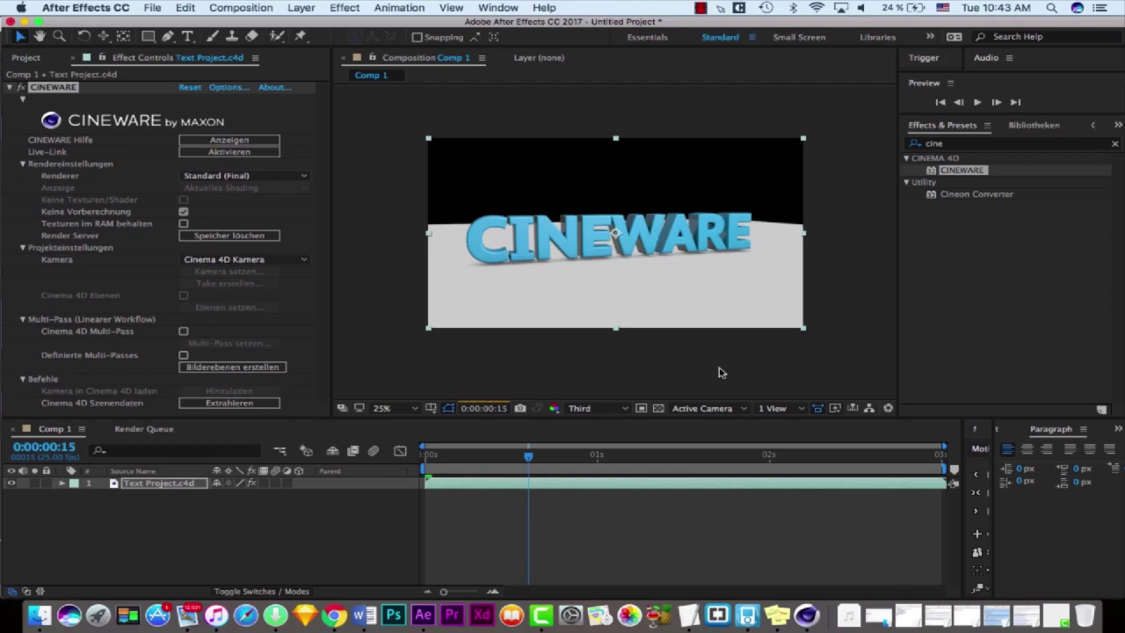
pyautogui.moveTo(467, 454); pyautogui.dragTo(460, 455)
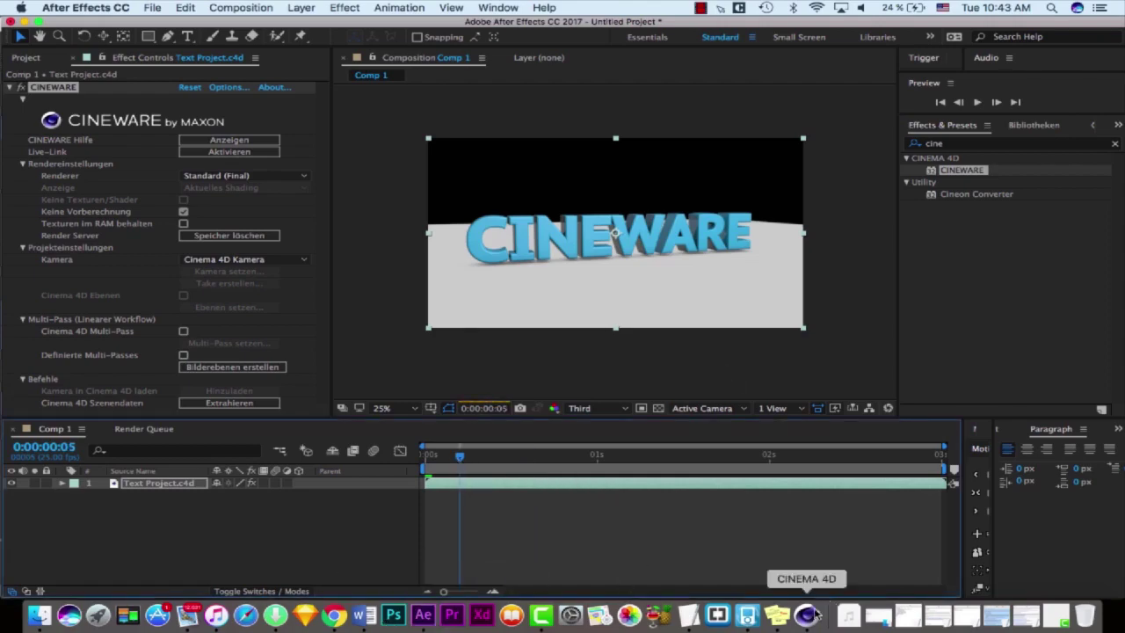
# Step: Switch to Cinema 4D, leave the camera view and delete the ground Plane
pyautogui.click(805, 615)
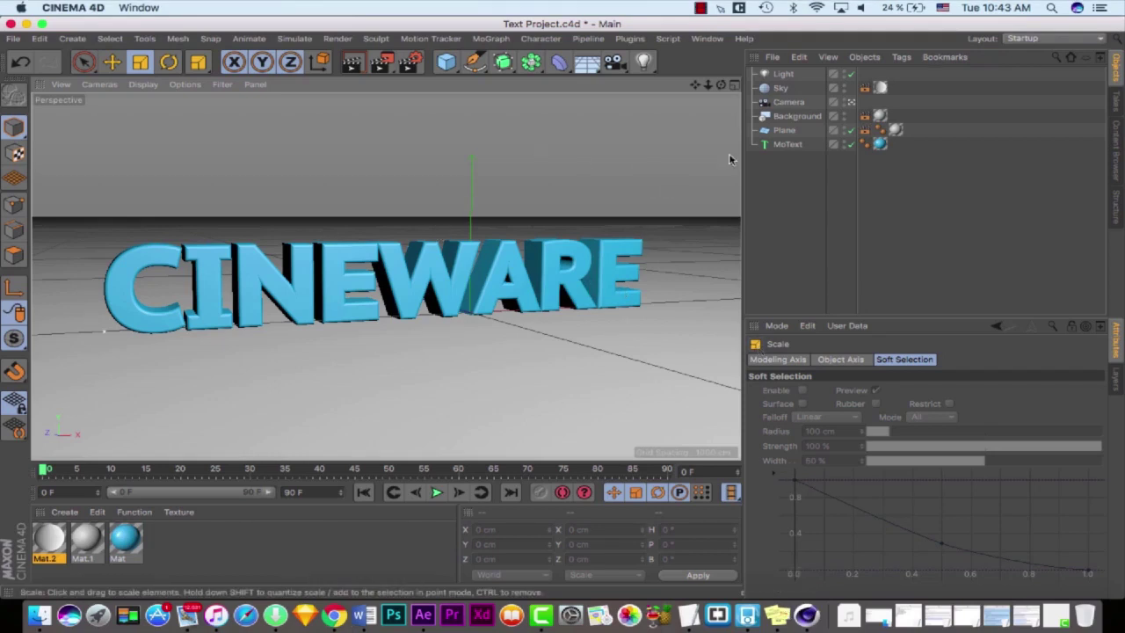
pyautogui.click(851, 103)
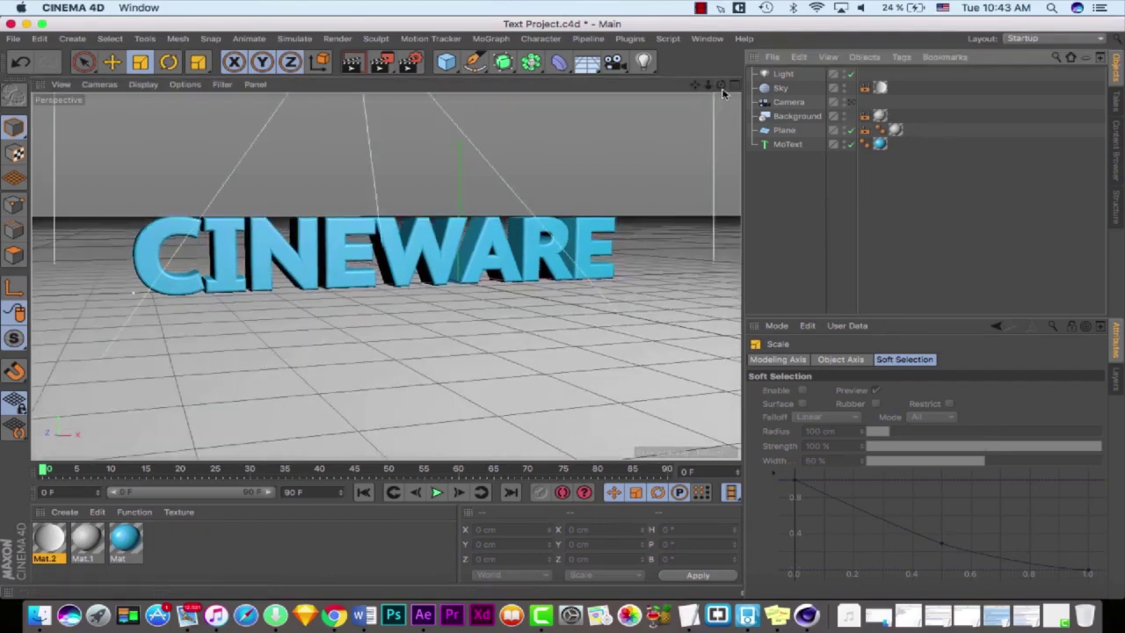
pyautogui.moveTo(722, 94); pyautogui.dragTo(615, 316)
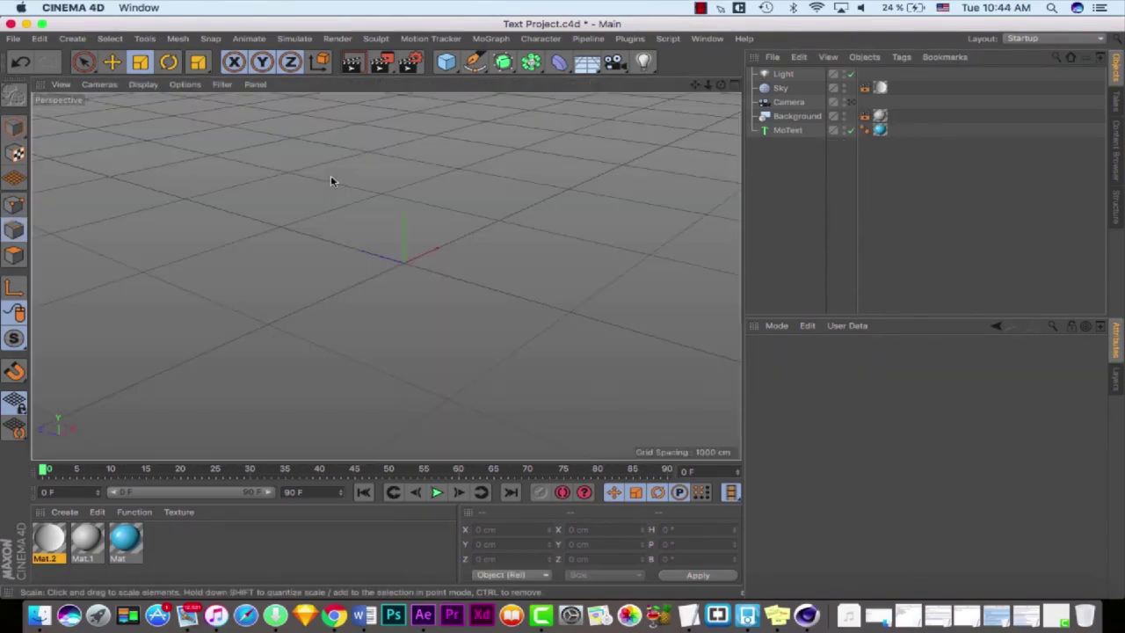
# Step: Draw an open Bezier spline with the Pen in the Right view, with a vertical leg, a corner and a long horizontal floor leg
pyautogui.middleClick(529, 271)
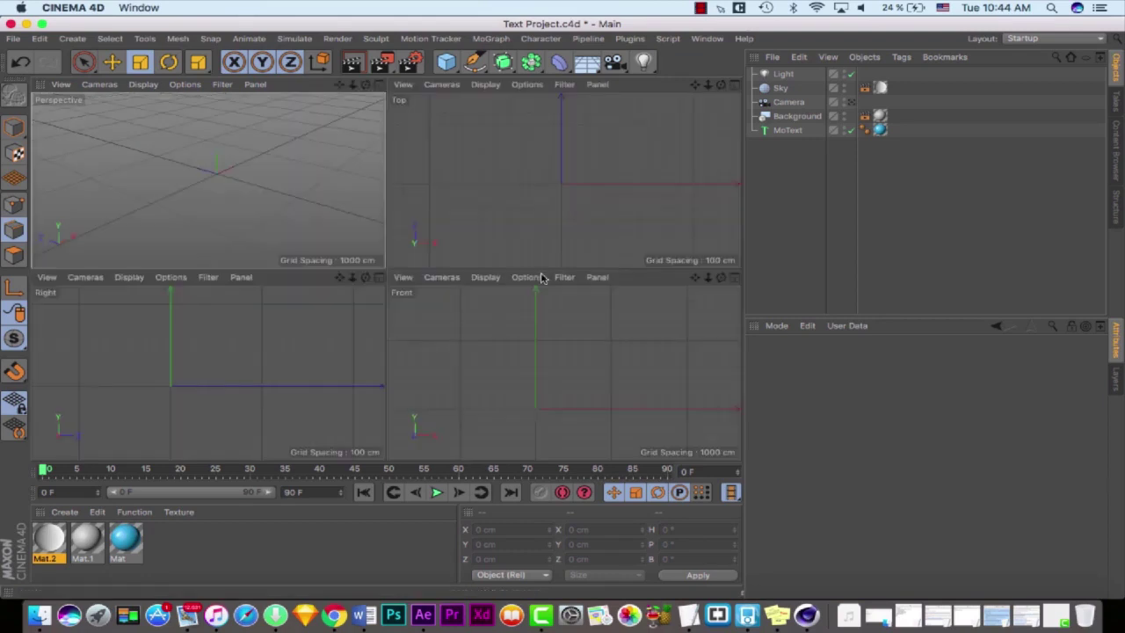
pyautogui.click(475, 62)
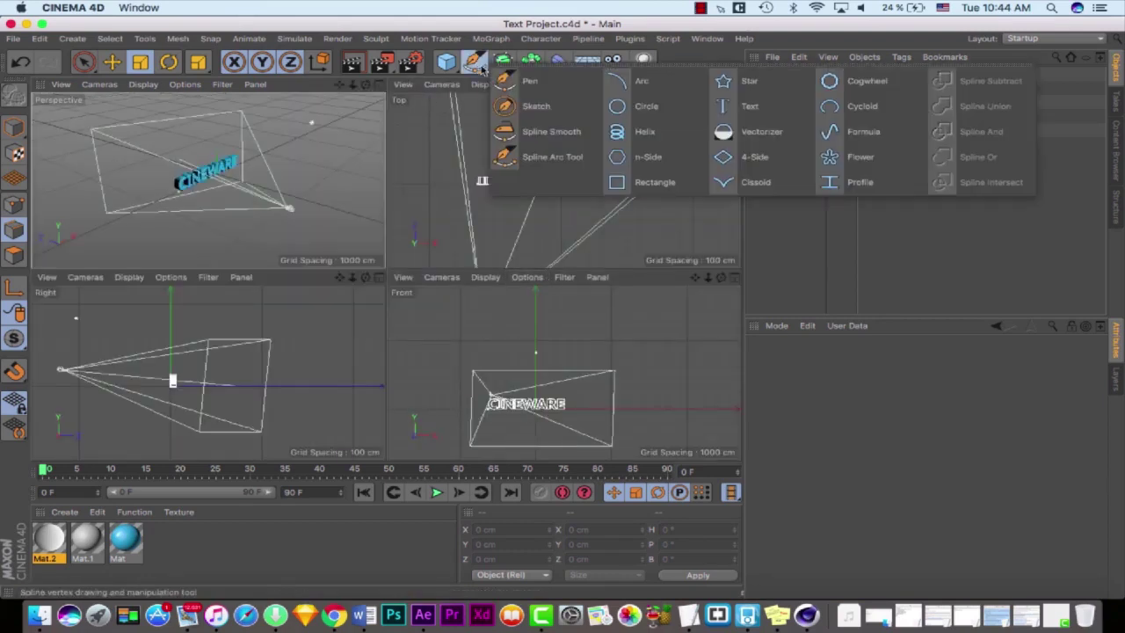
pyautogui.click(527, 81)
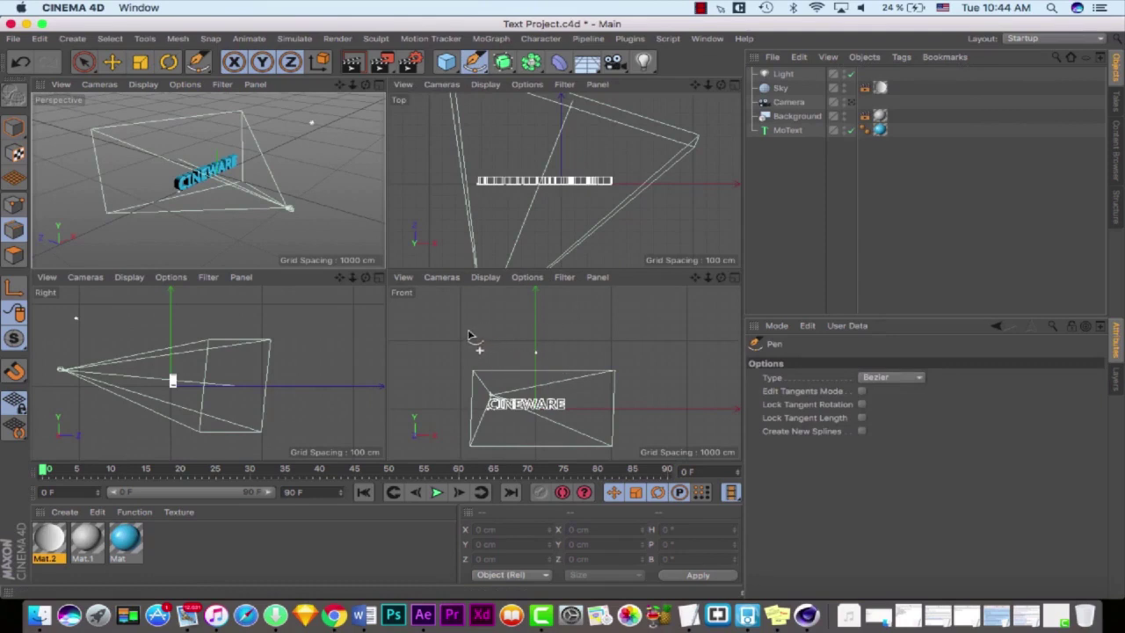
pyautogui.click(173, 325)
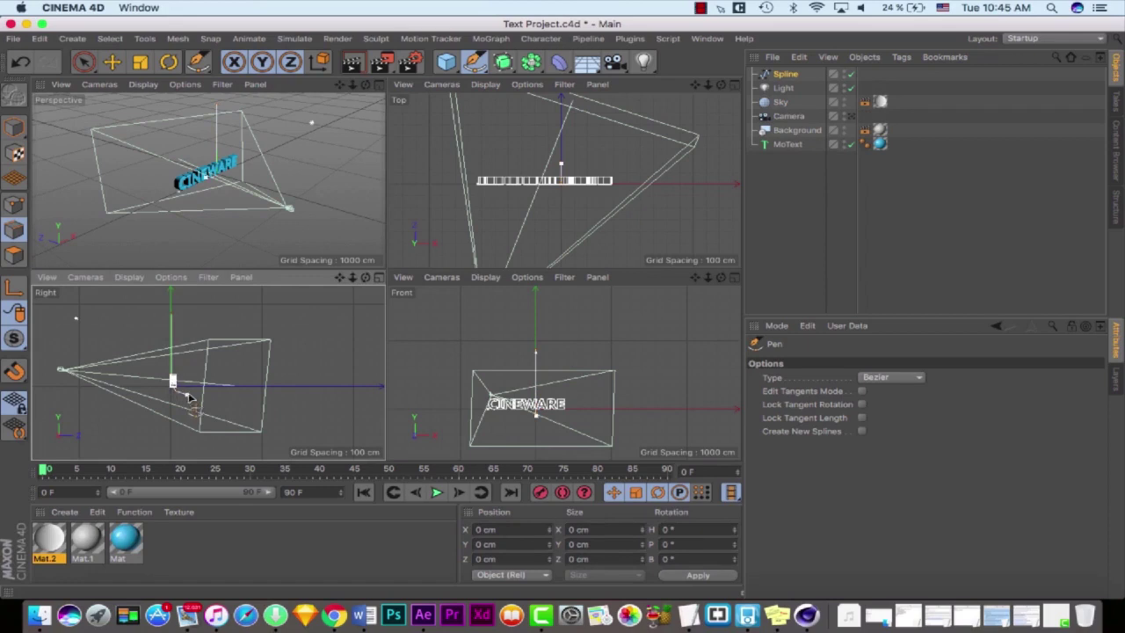
pyautogui.click(309, 396)
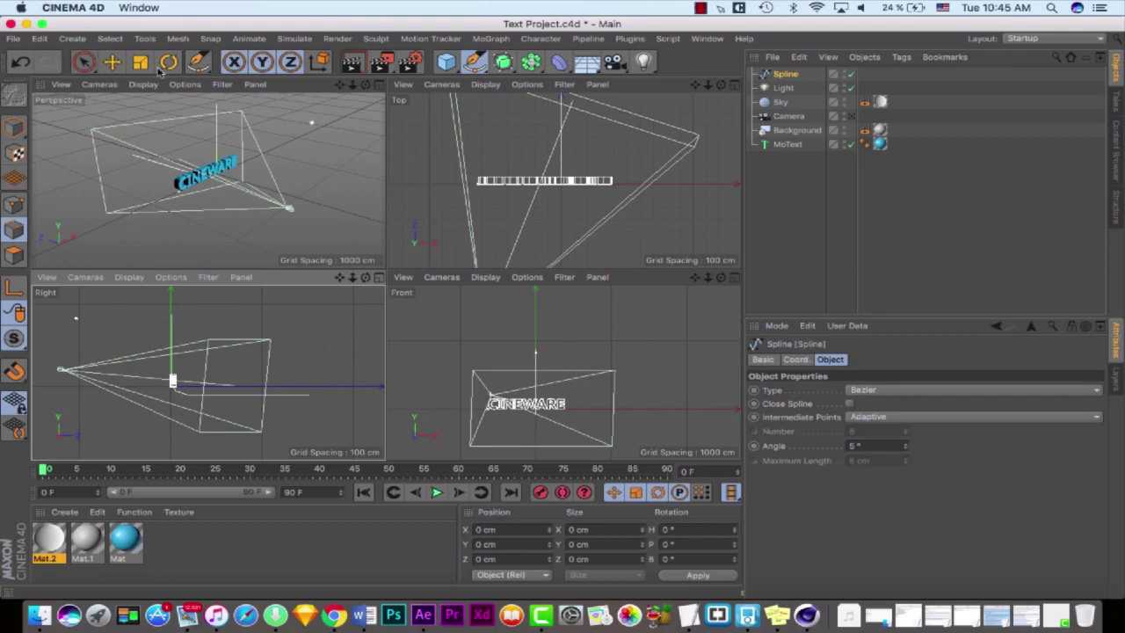
pyautogui.click(112, 61)
# Step: Enlarge the Perspective view and move the whole Spline to about X -1261 cm, Z -828 cm, beside the text
pyautogui.middleClick(343, 186)
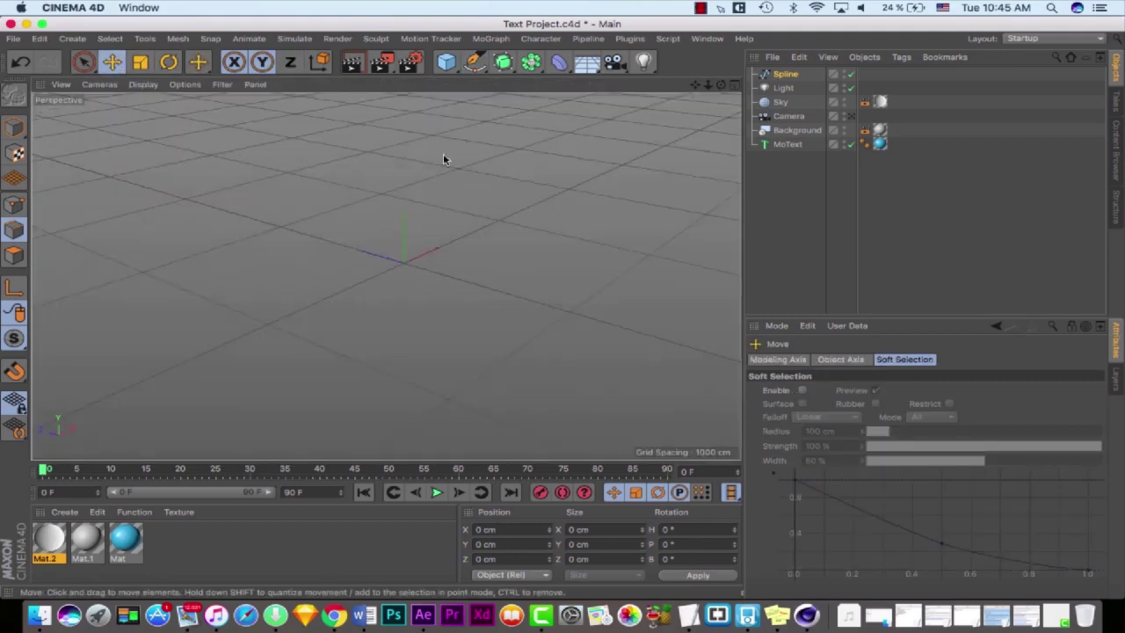
pyautogui.moveTo(722, 85)
pyautogui.mouseDown()
pyautogui.moveTo(564, 312)
pyautogui.moveTo(719, 95)
pyautogui.mouseUp()
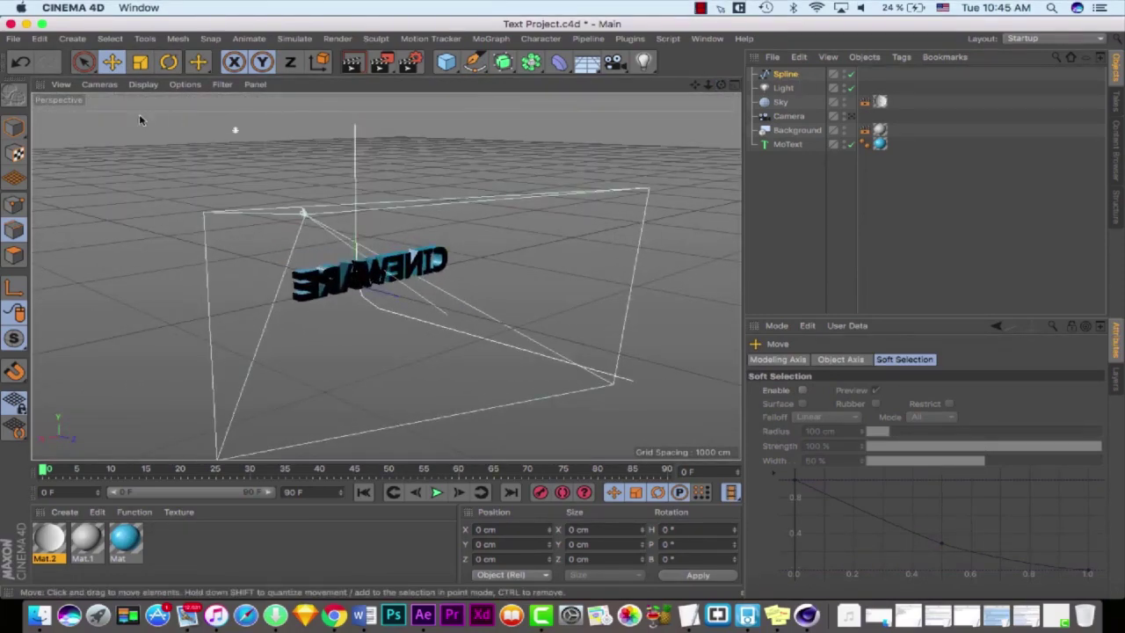
pyautogui.click(786, 89)
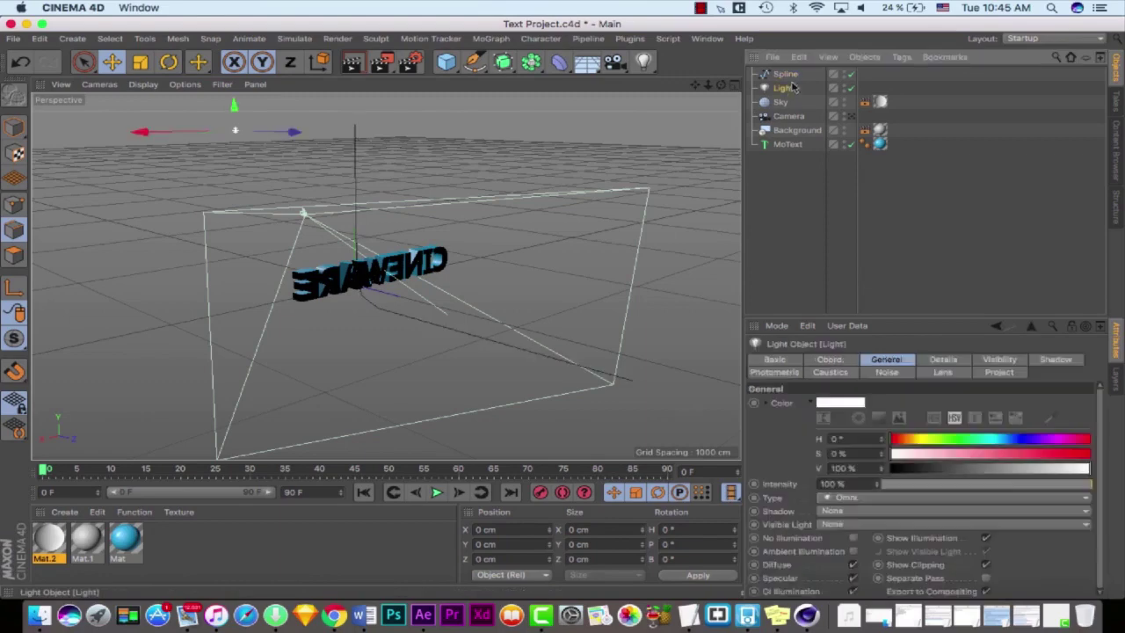
pyautogui.click(784, 74)
pyautogui.scroll(-5, 494, 212)
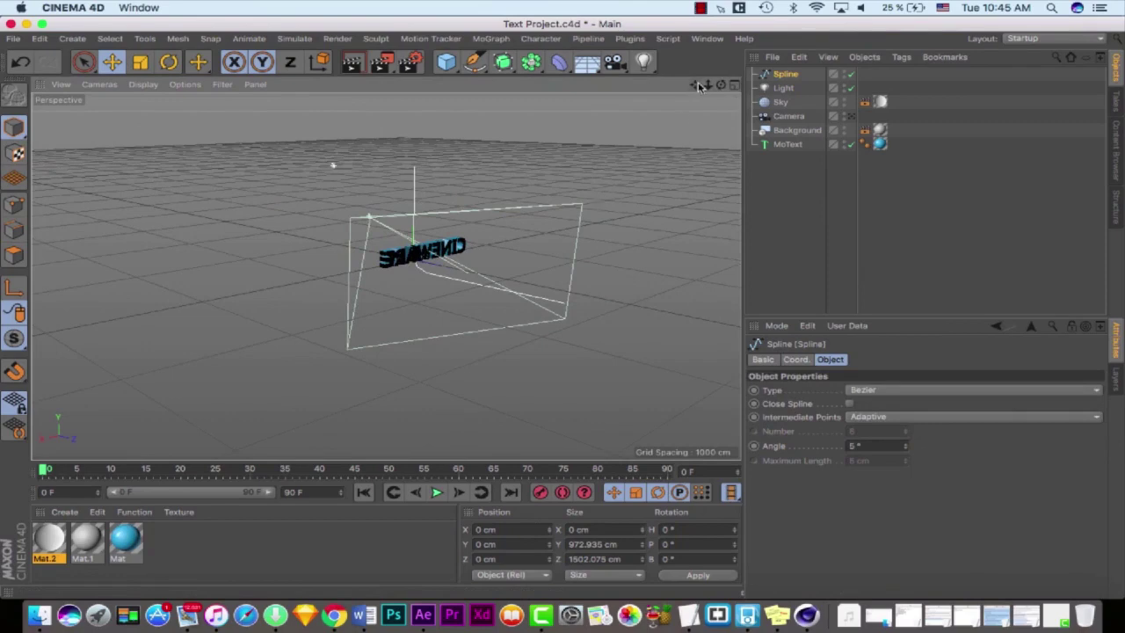
pyautogui.moveTo(720, 85); pyautogui.dragTo(561, 306)
pyautogui.moveTo(394, 228); pyautogui.dragTo(305, 343)
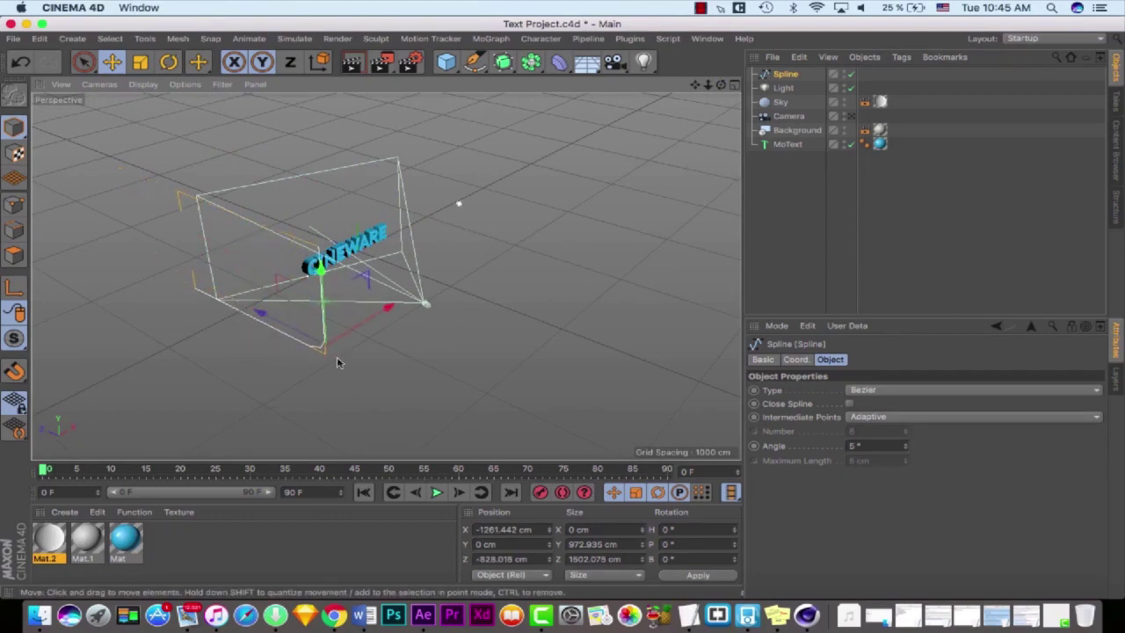
# Step: Apply Soft Interpolation to the spline's corner point so the bend between wall and floor is rounded
pyautogui.scroll(10, 360, 376)
pyautogui.moveTo(720, 85); pyautogui.dragTo(562, 312)
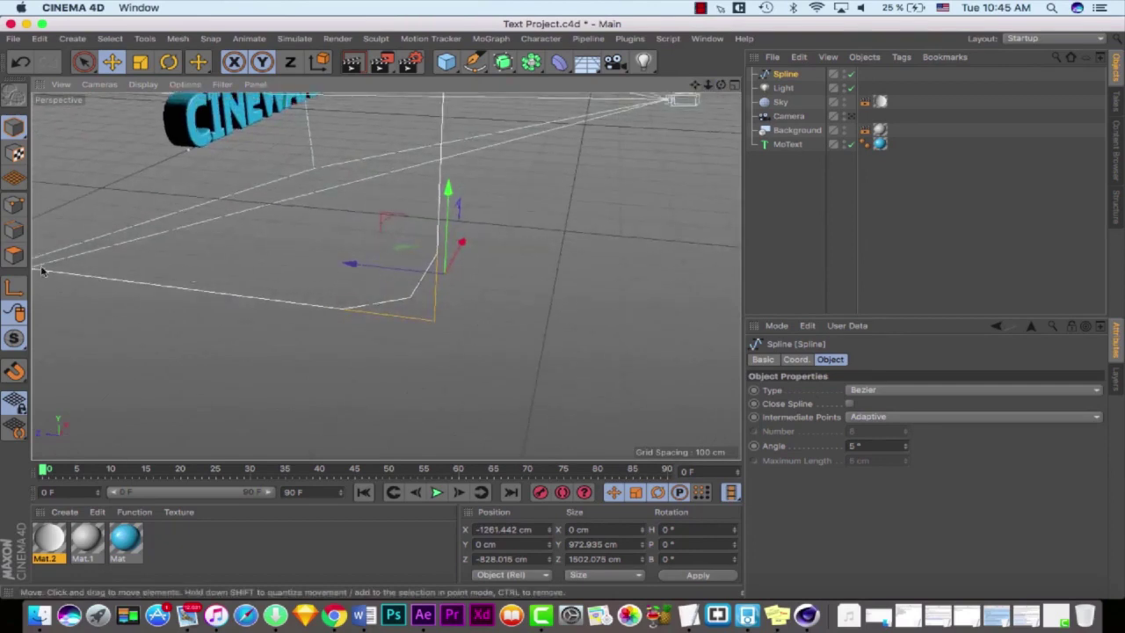
pyautogui.click(14, 204)
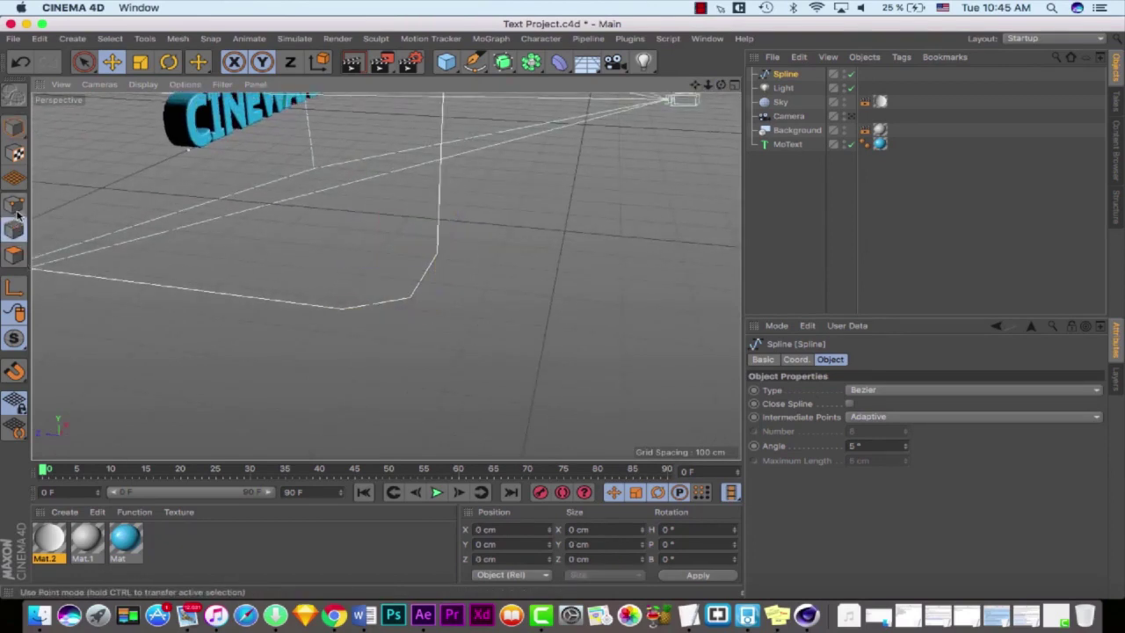
pyautogui.click(410, 300)
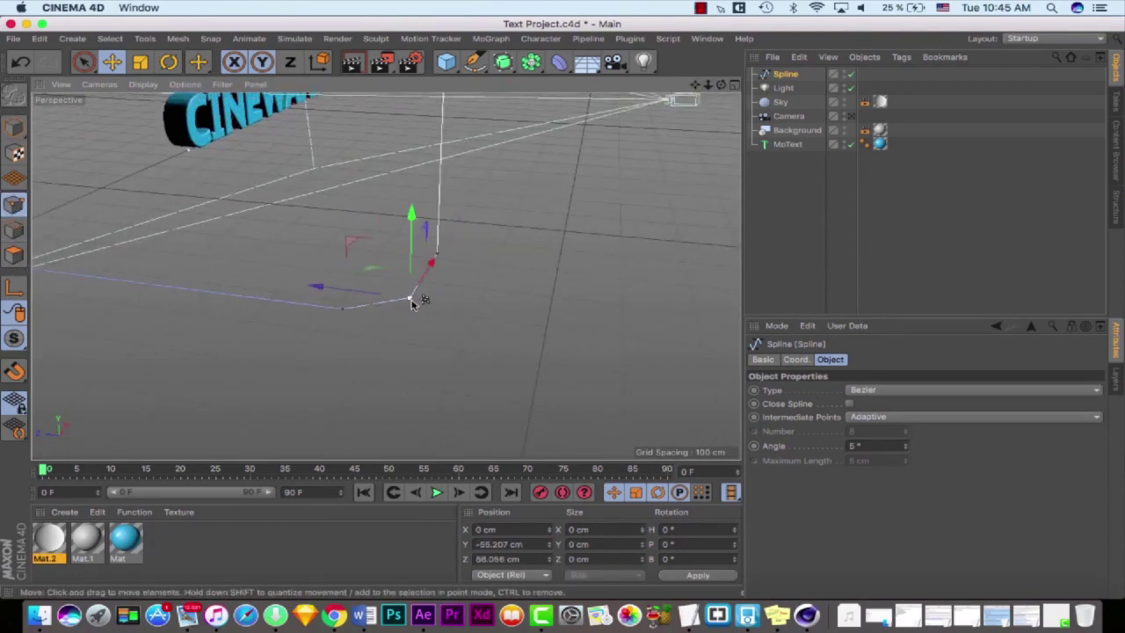
pyautogui.rightClick(410, 301)
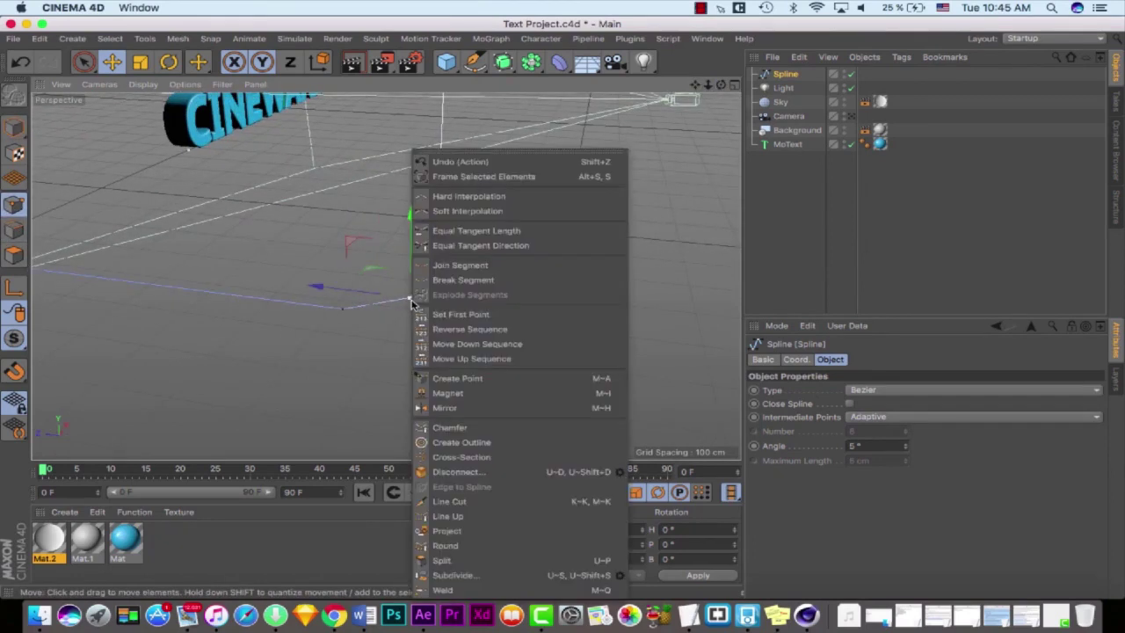
pyautogui.click(506, 211)
pyautogui.moveTo(425, 297); pyautogui.dragTo(440, 289)
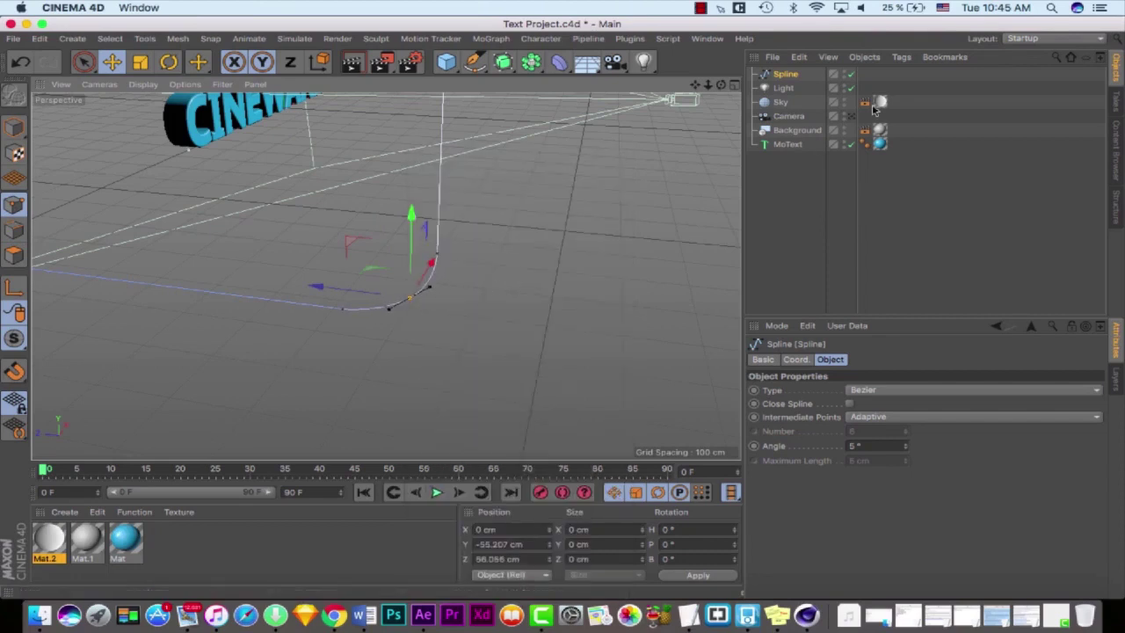
# Step: Add an Extrude generator and make the Spline its child
pyautogui.click(803, 219)
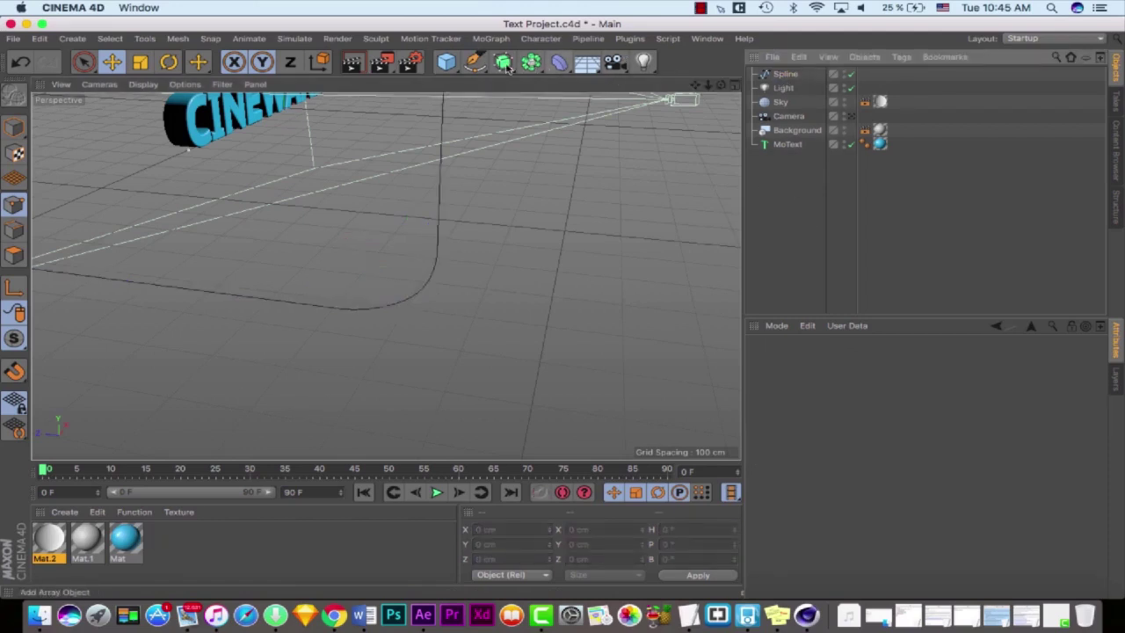
pyautogui.moveTo(502, 62); pyautogui.dragTo(679, 80)
pyautogui.moveTo(790, 90); pyautogui.dragTo(796, 76)
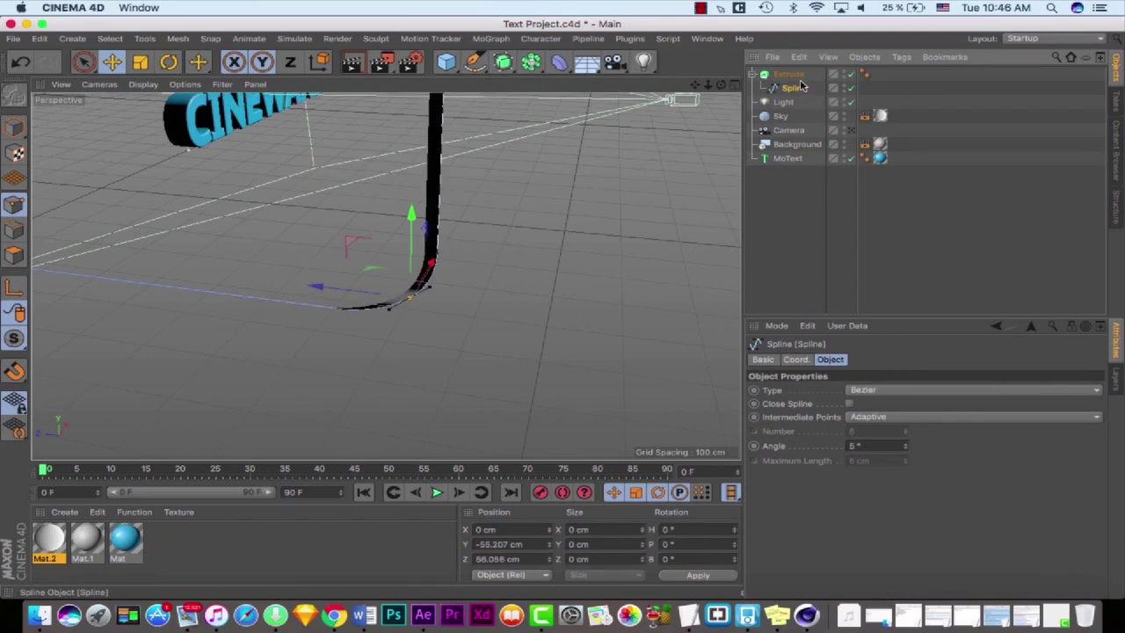
# Step: Set the Extrude's Movement to 3611 cm in X, with 0 cm in Y and Z
pyautogui.click(789, 75)
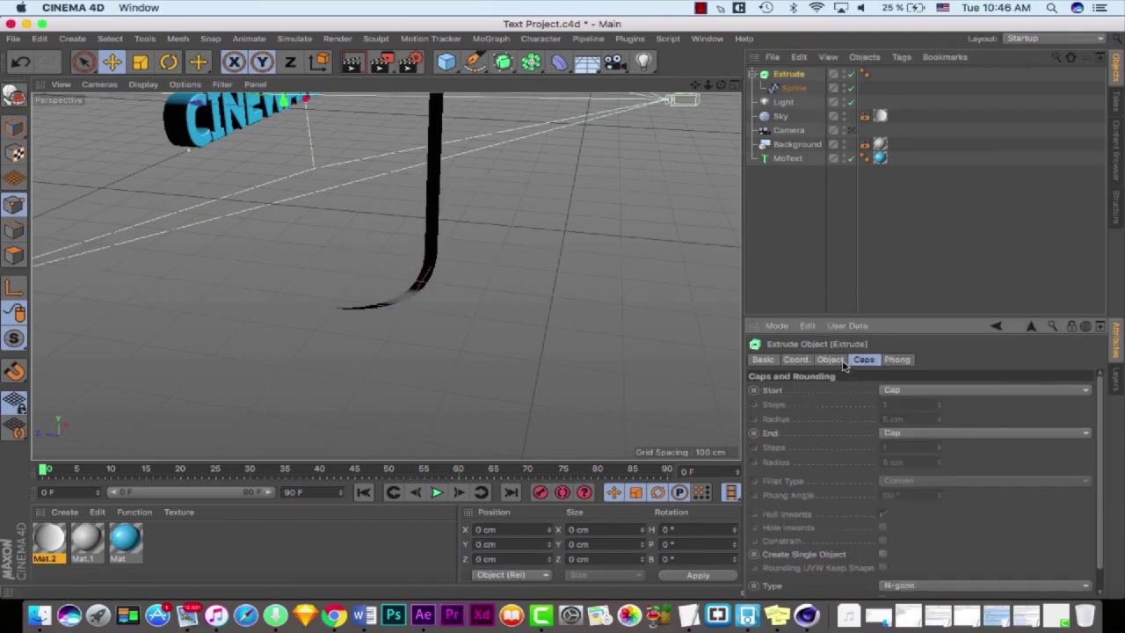
pyautogui.click(831, 359)
pyautogui.moveTo(1027, 392); pyautogui.dragTo(1028, 394)
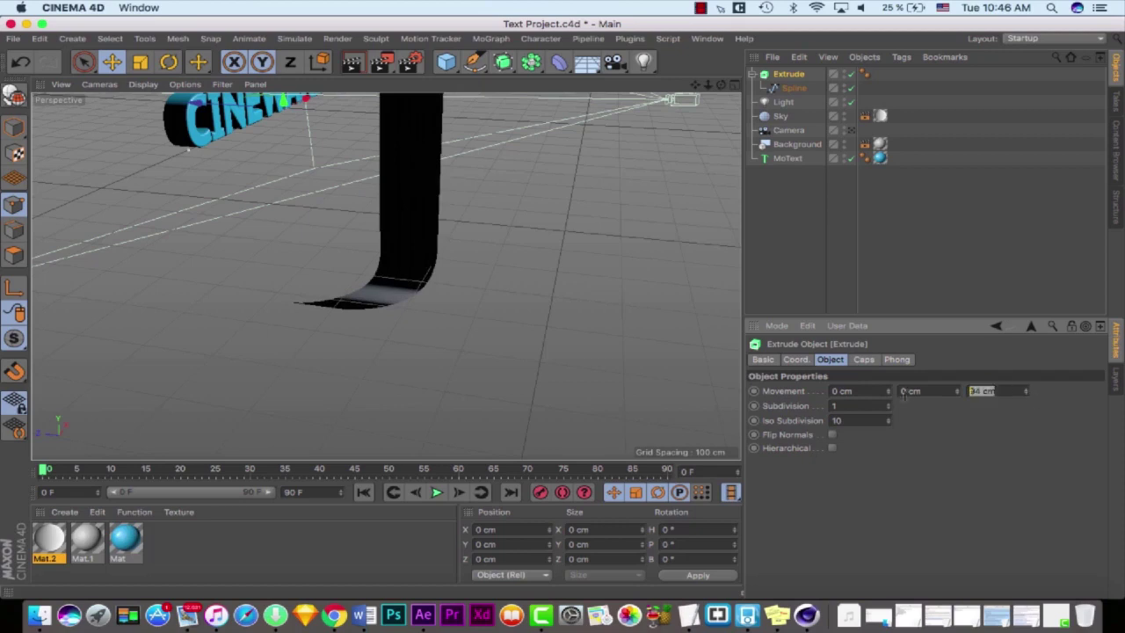
pyautogui.write('0')
pyautogui.press('Return')
pyautogui.moveTo(958, 392); pyautogui.dragTo(958, 392)
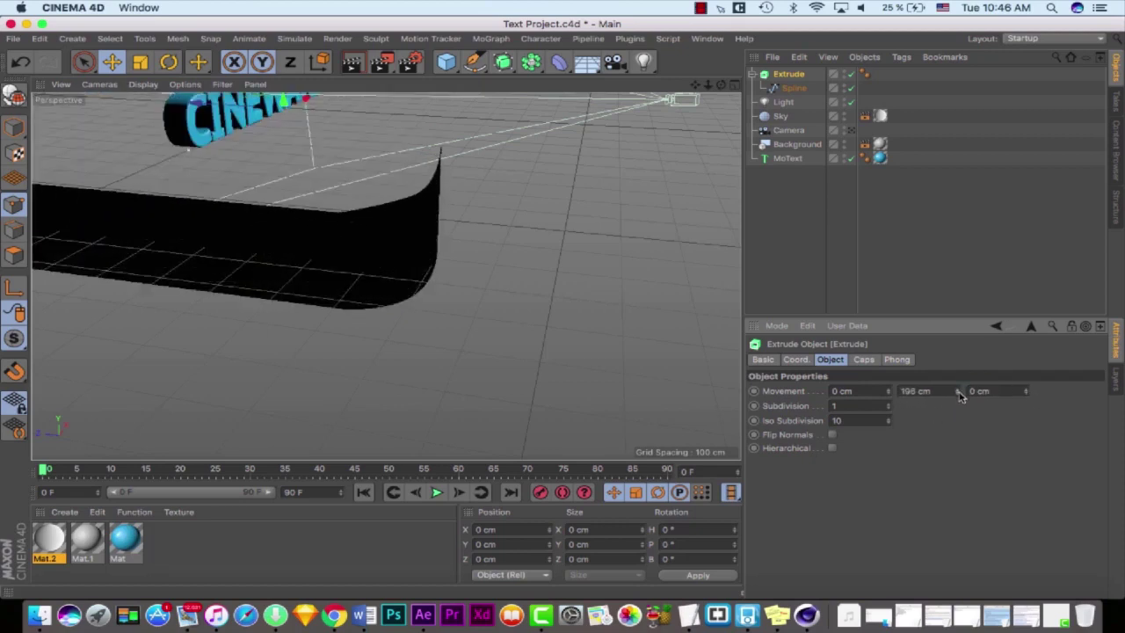
pyautogui.press('super+z')
pyautogui.moveTo(889, 392); pyautogui.dragTo(890, 397)
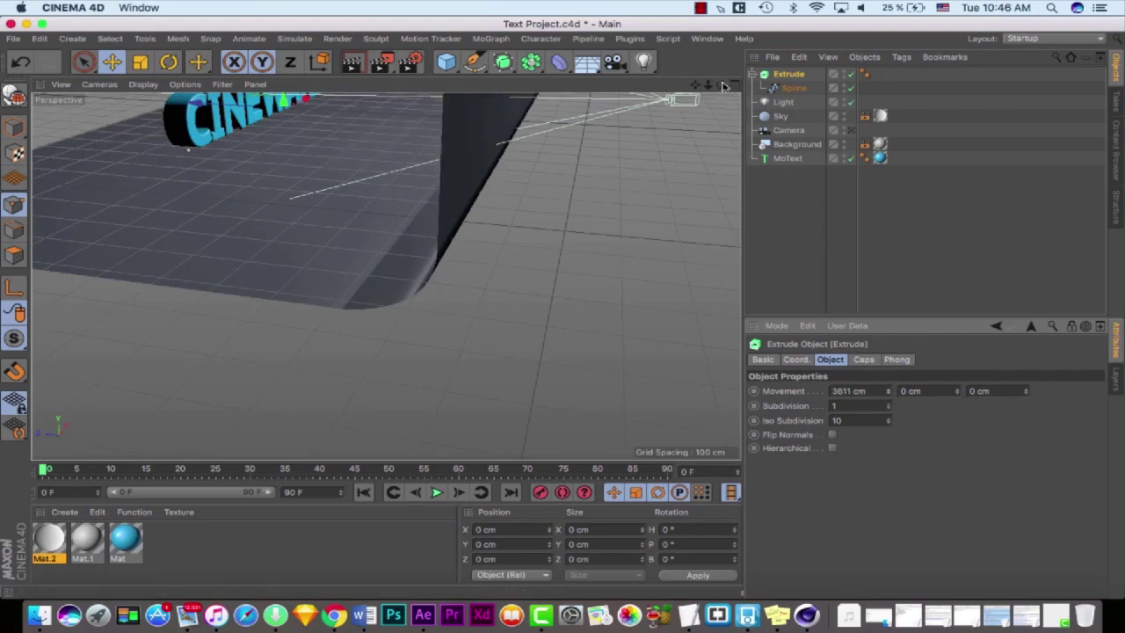
# Step: Rotate the Extrude object so its wall stands behind the CINEWARE text, and slide the backdrop into place under the text
pyautogui.moveTo(721, 85); pyautogui.dragTo(561, 305)
pyautogui.scroll(-3, 640, 136)
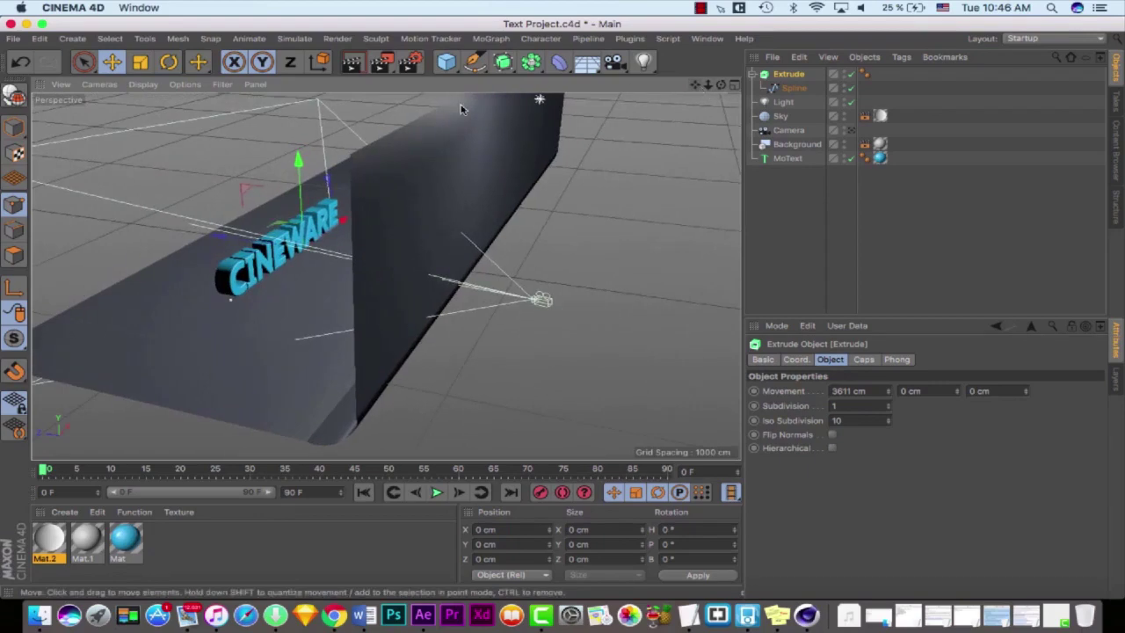
pyautogui.click(168, 62)
pyautogui.moveTo(318, 272); pyautogui.dragTo(534, 210)
pyautogui.press('e')
pyautogui.moveTo(720, 85); pyautogui.dragTo(565, 312)
pyautogui.moveTo(462, 243); pyautogui.dragTo(424, 249)
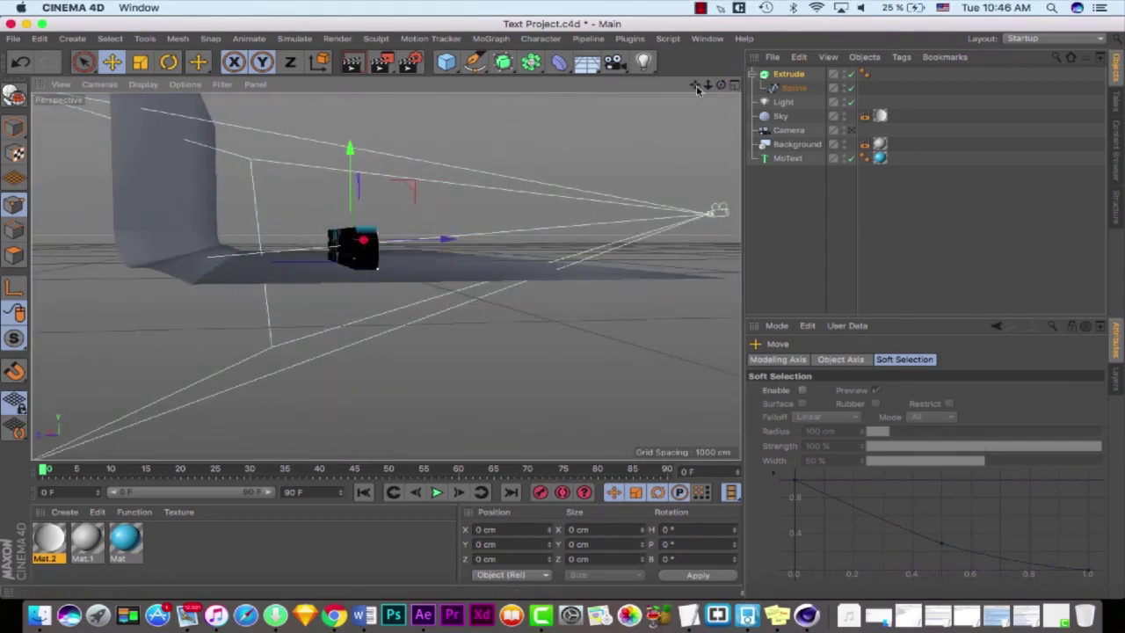
# Step: Move the spline's corner point to about Y -101 cm, Z 117 cm, and pull its floor end point out to about Z 1370 cm
pyautogui.moveTo(697, 86); pyautogui.dragTo(561, 311)
pyautogui.moveTo(326, 294)
pyautogui.keyDown('alt'); pyautogui.mouseDown()
pyautogui.moveTo(565, 311)
pyautogui.moveTo(326, 294)
pyautogui.mouseUp(); pyautogui.keyUp('alt')
pyautogui.click(793, 88)
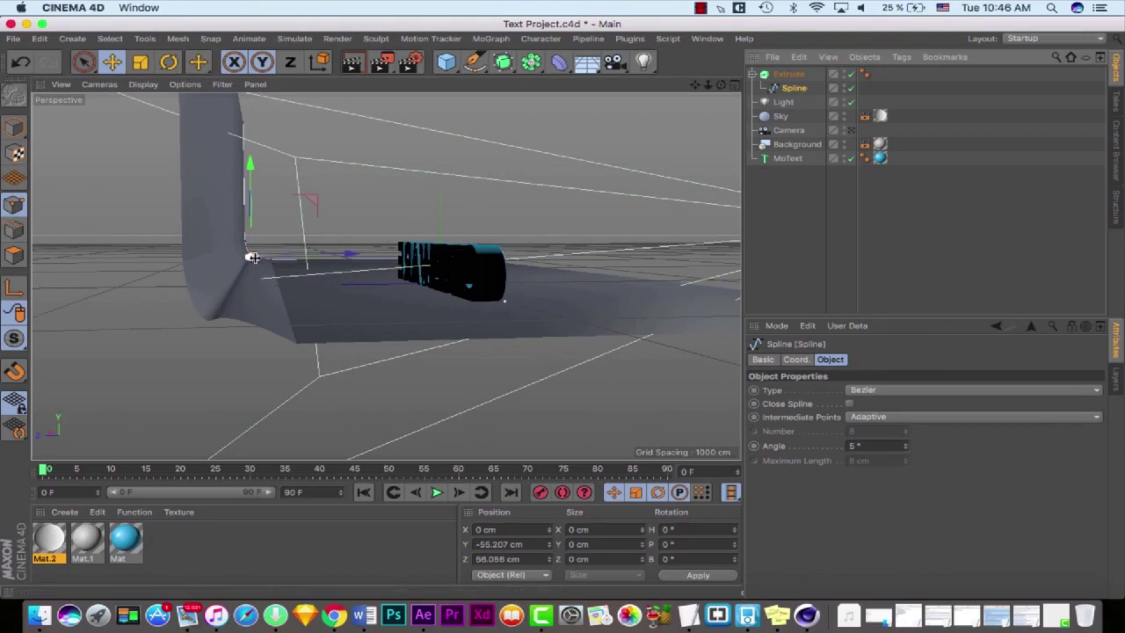
pyautogui.moveTo(258, 227); pyautogui.dragTo(258, 211)
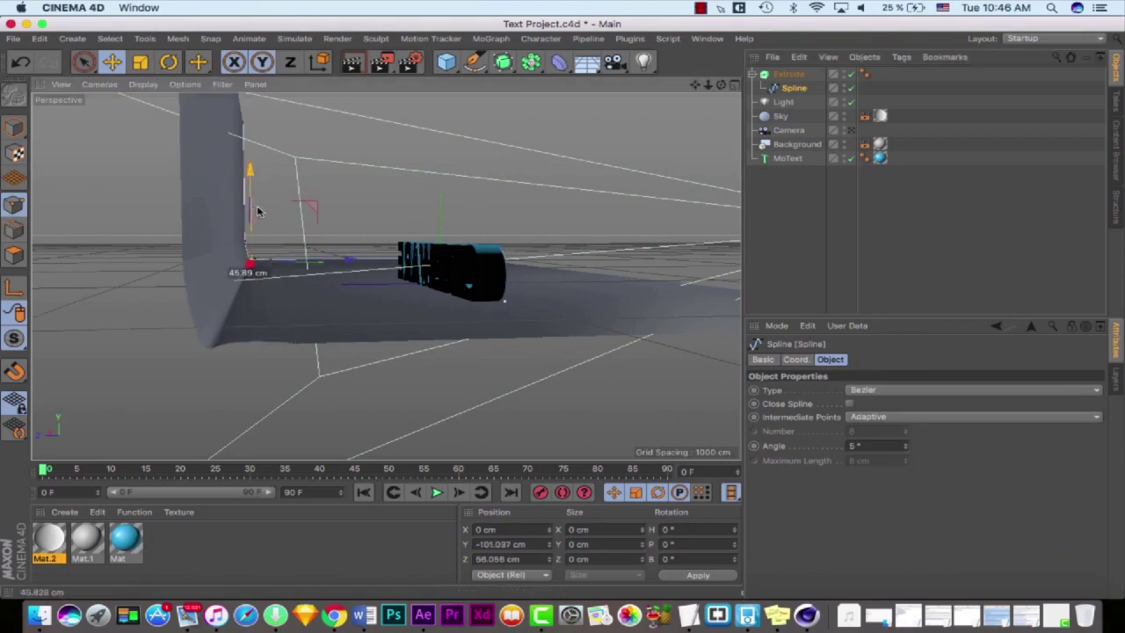
pyautogui.moveTo(330, 262)
pyautogui.mouseDown()
pyautogui.moveTo(322, 266)
pyautogui.moveTo(360, 269)
pyautogui.moveTo(301, 268)
pyautogui.moveTo(318, 269)
pyautogui.mouseUp()
pyautogui.scroll(10, 270, 274)
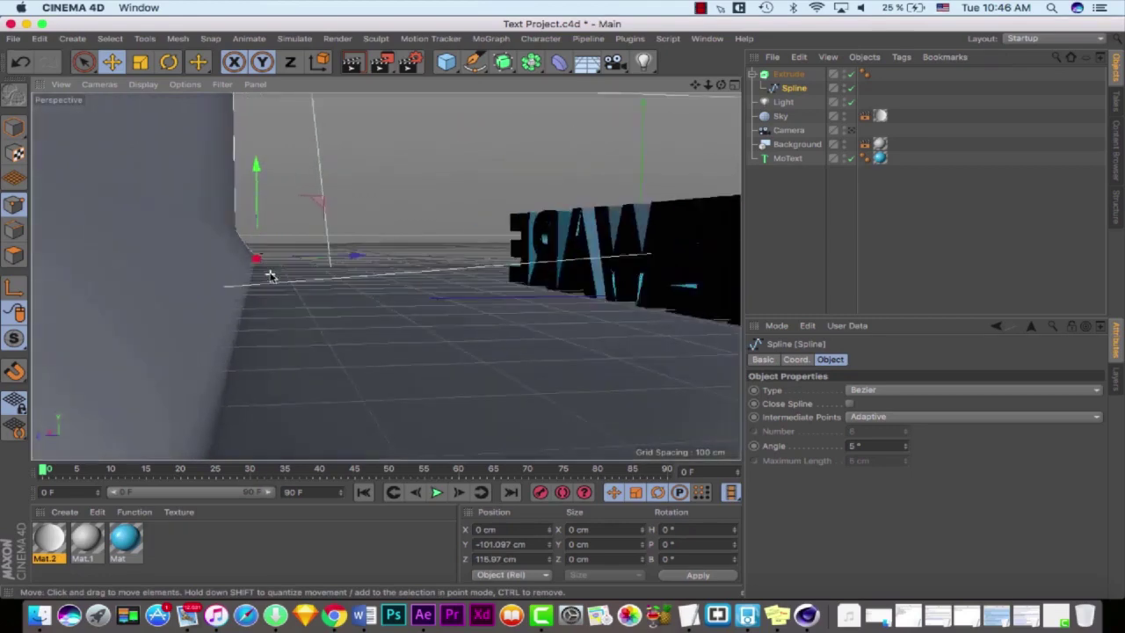
pyautogui.scroll(-9, 270, 274)
pyautogui.moveTo(721, 86); pyautogui.dragTo(563, 311)
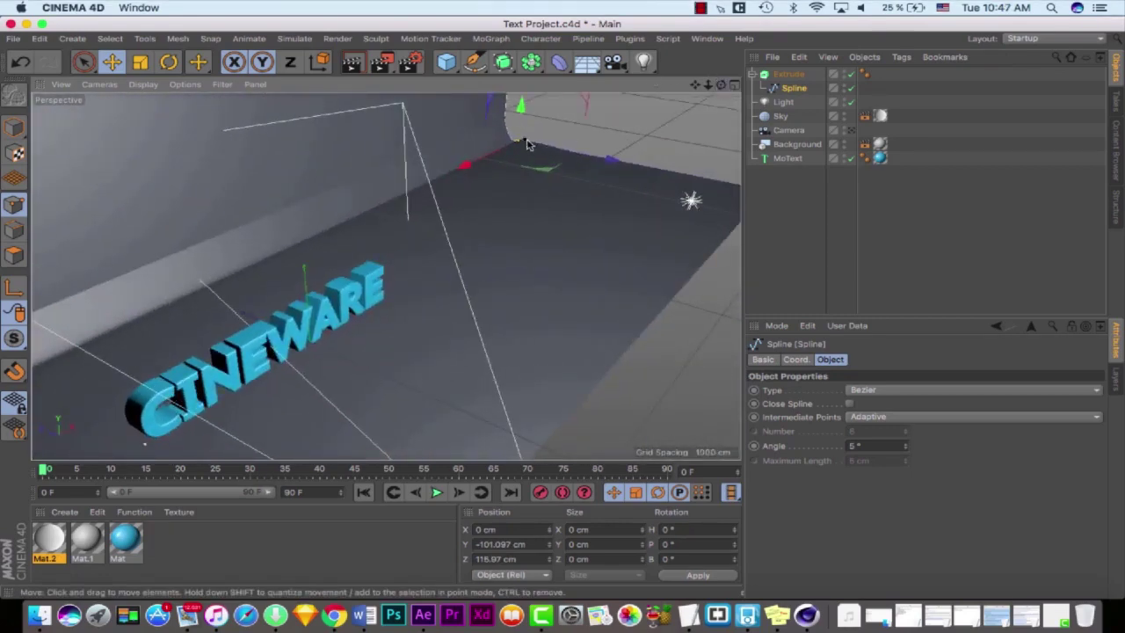
pyautogui.moveTo(527, 145); pyautogui.dragTo(622, 163)
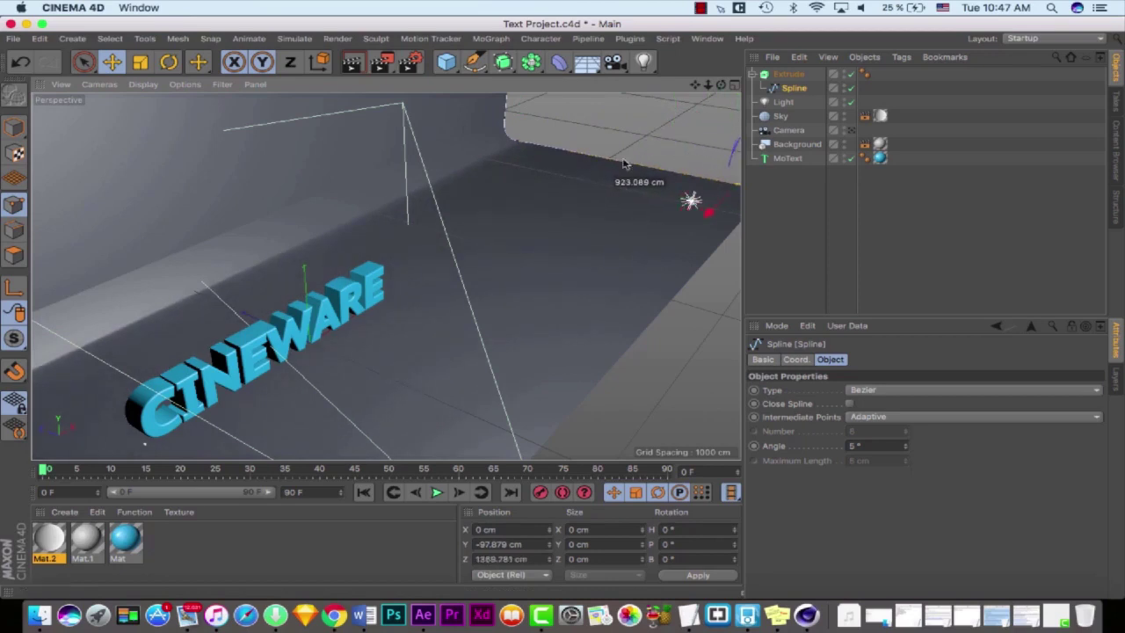
# Step: Add a Subdivision Surface generator and place the Extrude object inside it
pyautogui.click(788, 74)
pyautogui.click(505, 67)
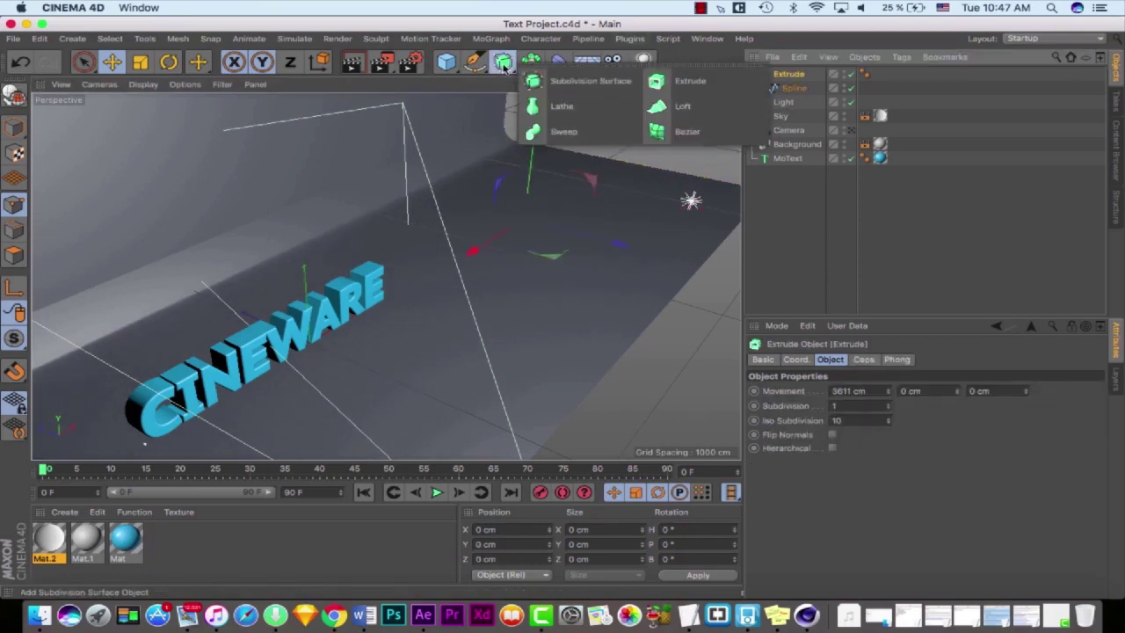
pyautogui.click(588, 86)
pyautogui.moveTo(789, 88); pyautogui.dragTo(794, 77)
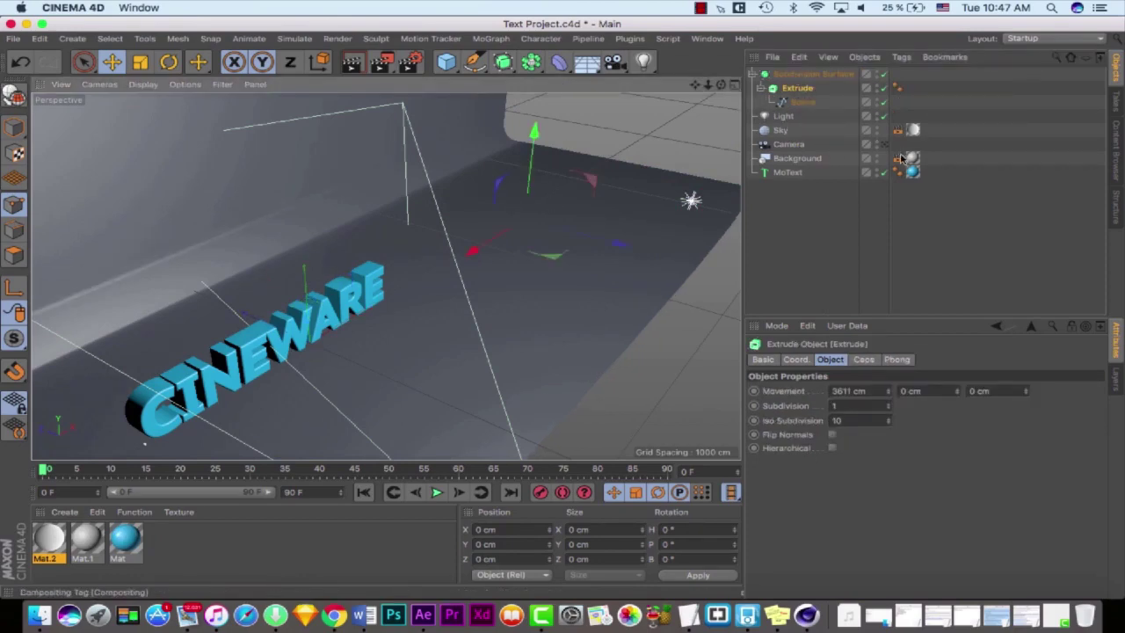
# Step: Look through the scene Camera and shift the MoText along its X axis to centre it in the frame
pyautogui.click(883, 144)
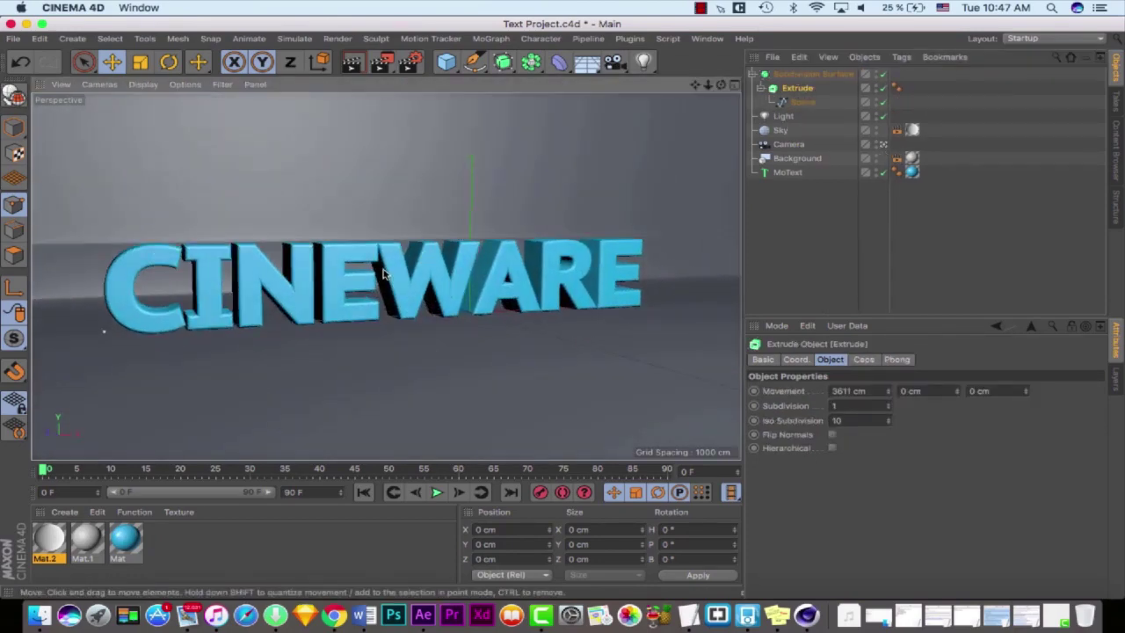
pyautogui.click(787, 172)
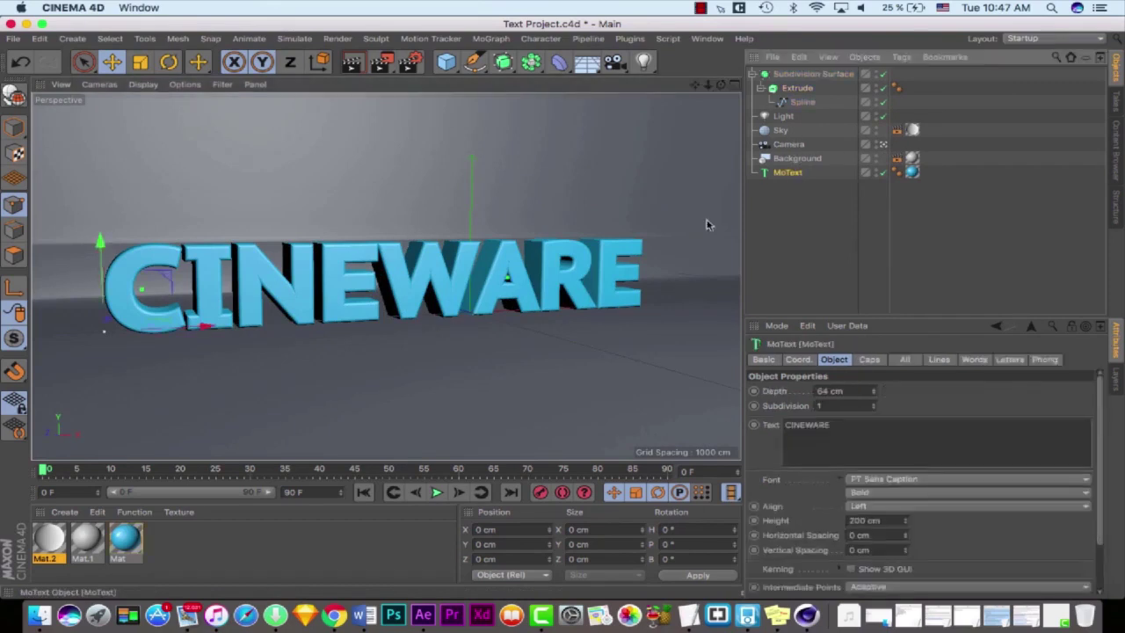
pyautogui.moveTo(167, 331); pyautogui.dragTo(179, 331)
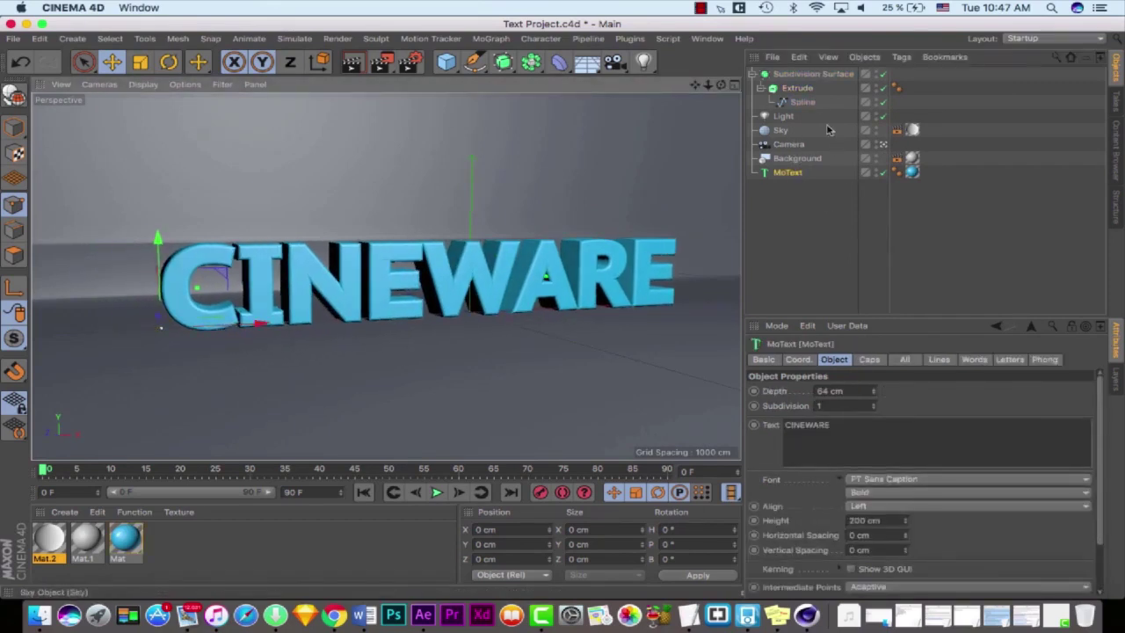
# Step: Select the Spline, leave the camera view and disable the Subdivision Surface to expose the backdrop's bend
pyautogui.click(797, 88)
pyautogui.click(804, 103)
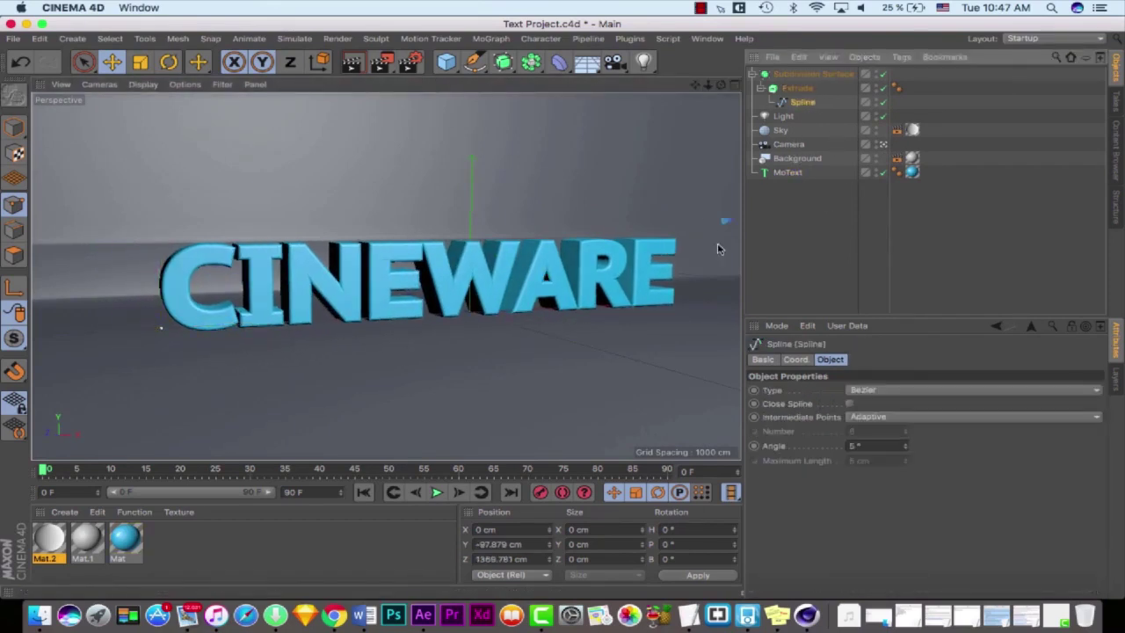
pyautogui.click(884, 145)
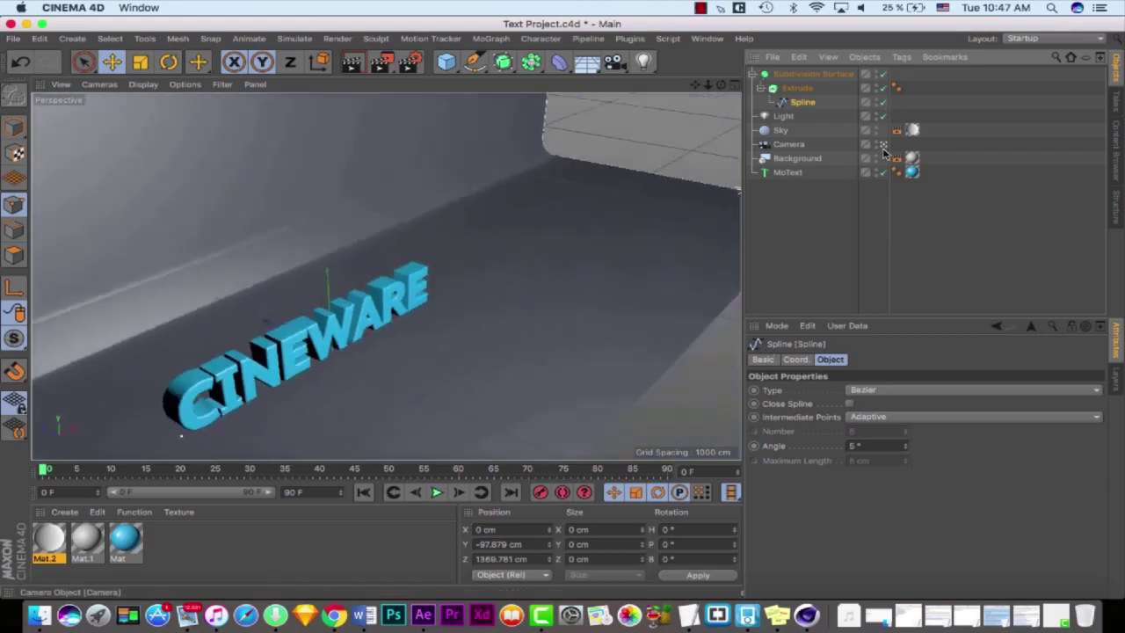
pyautogui.moveTo(695, 86); pyautogui.dragTo(466, 388)
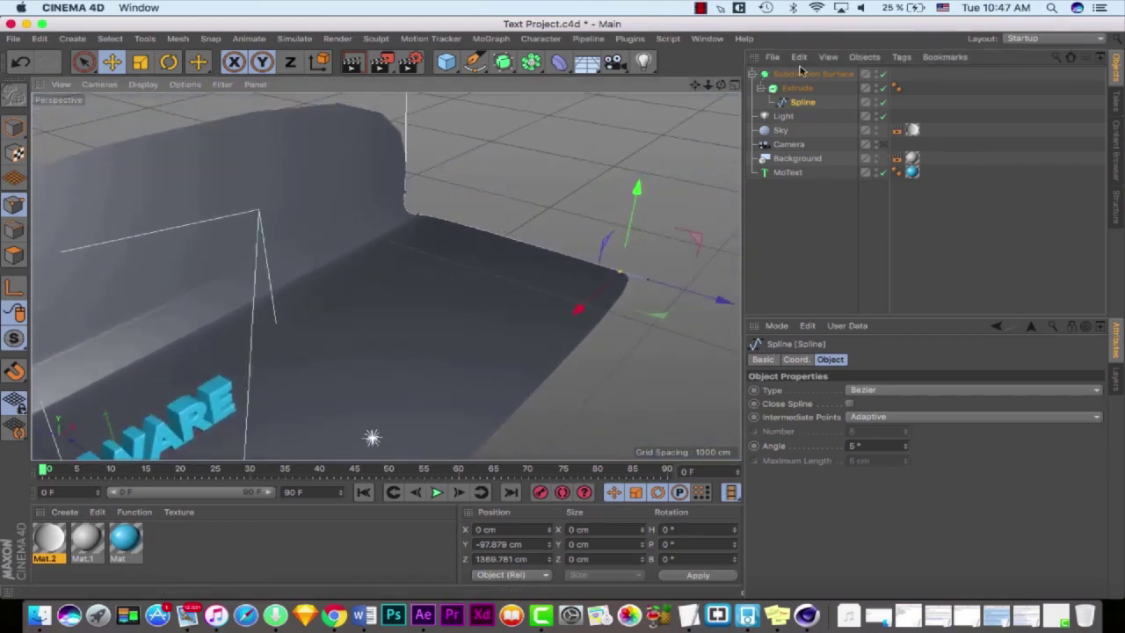
pyautogui.click(883, 74)
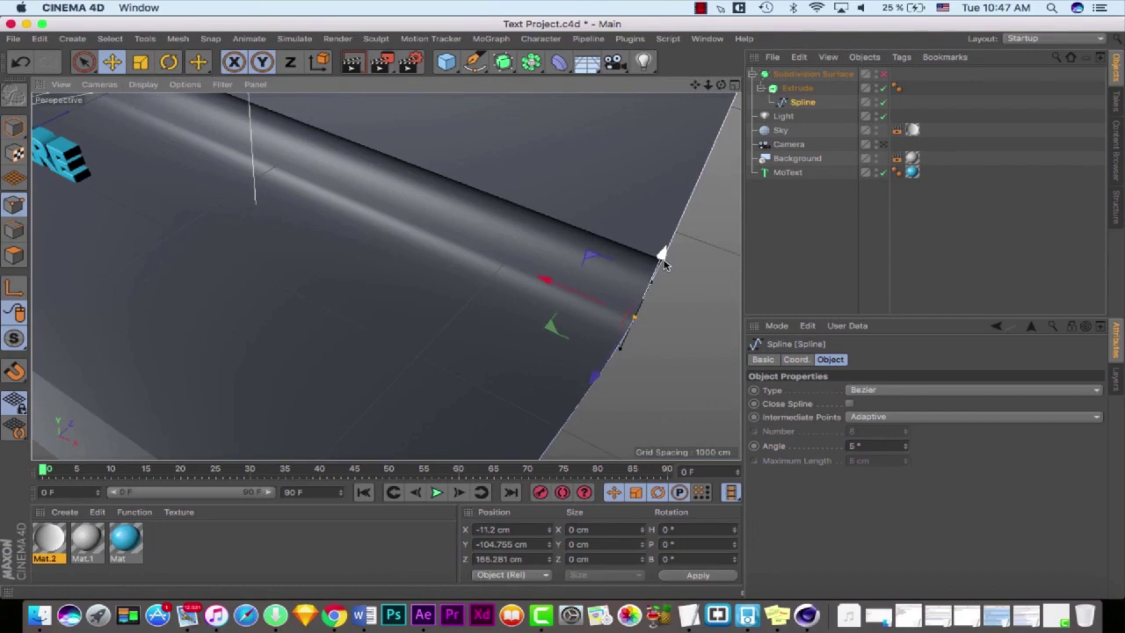
# Step: Smooth out the spline's upper bend point and move the neighbouring corner point to about Y -114 cm, Z 165 cm
pyautogui.click(723, 296)
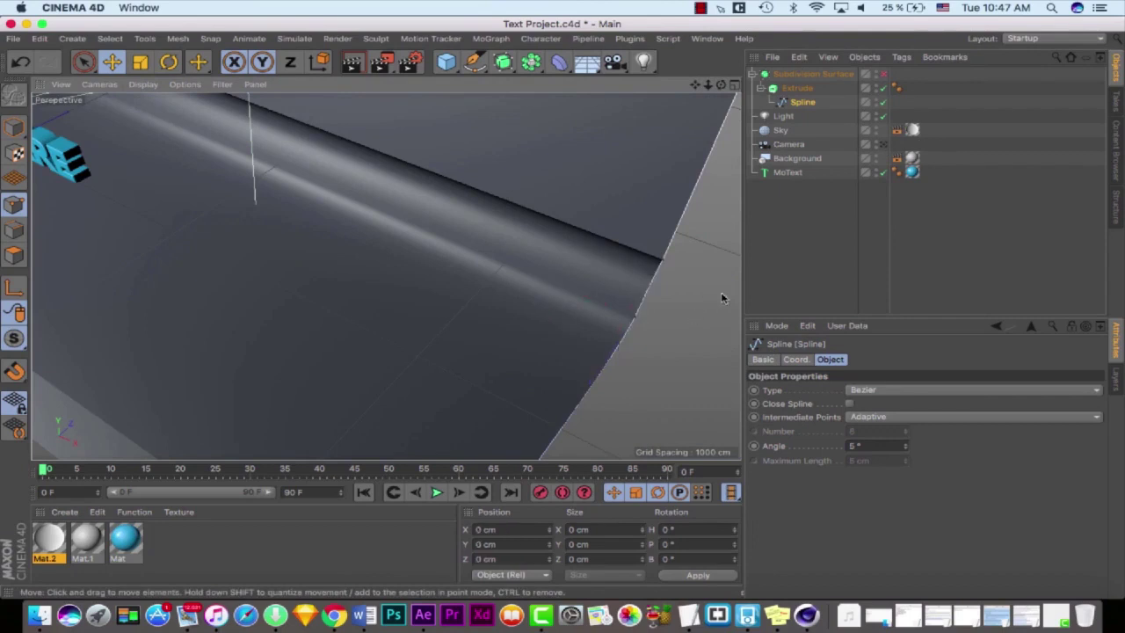
pyautogui.click(664, 262)
pyautogui.moveTo(678, 234); pyautogui.dragTo(562, 309)
pyautogui.click(635, 319)
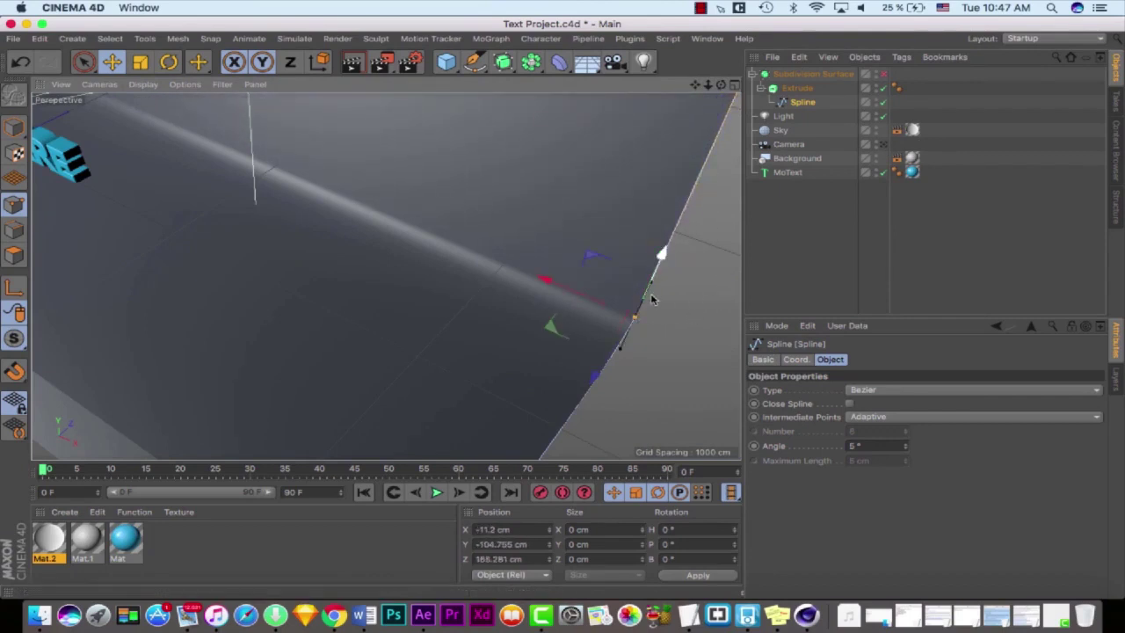
pyautogui.moveTo(661, 263); pyautogui.dragTo(670, 309)
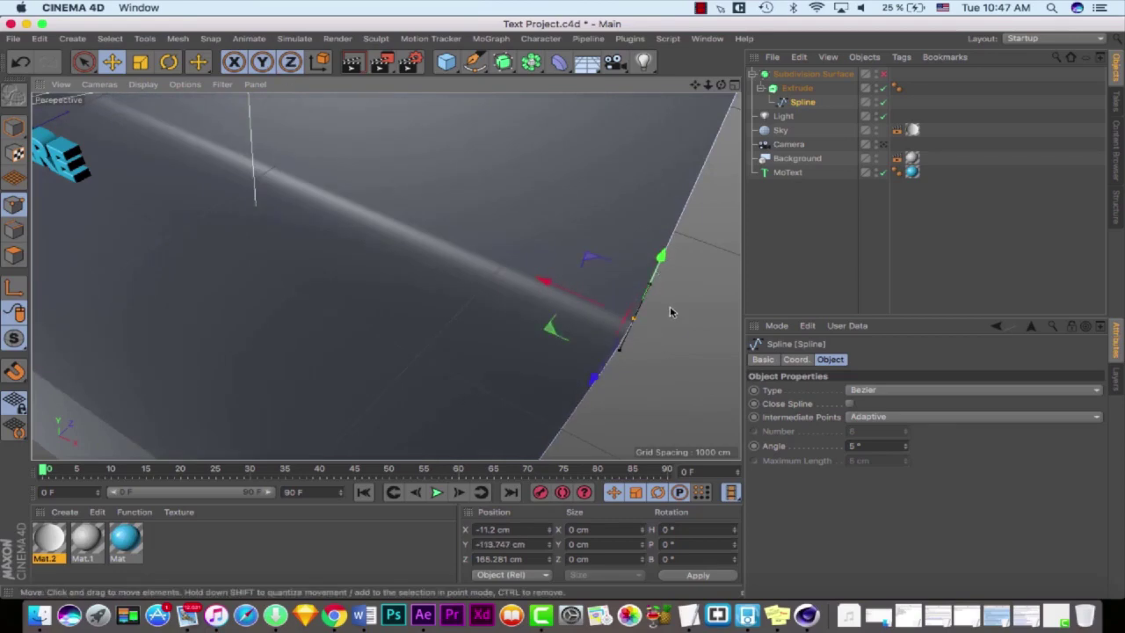
# Step: Look through the scene Camera again with the Subdivision Surface enabled and move the camera closer to the text
pyautogui.click(673, 311)
pyautogui.click(888, 144)
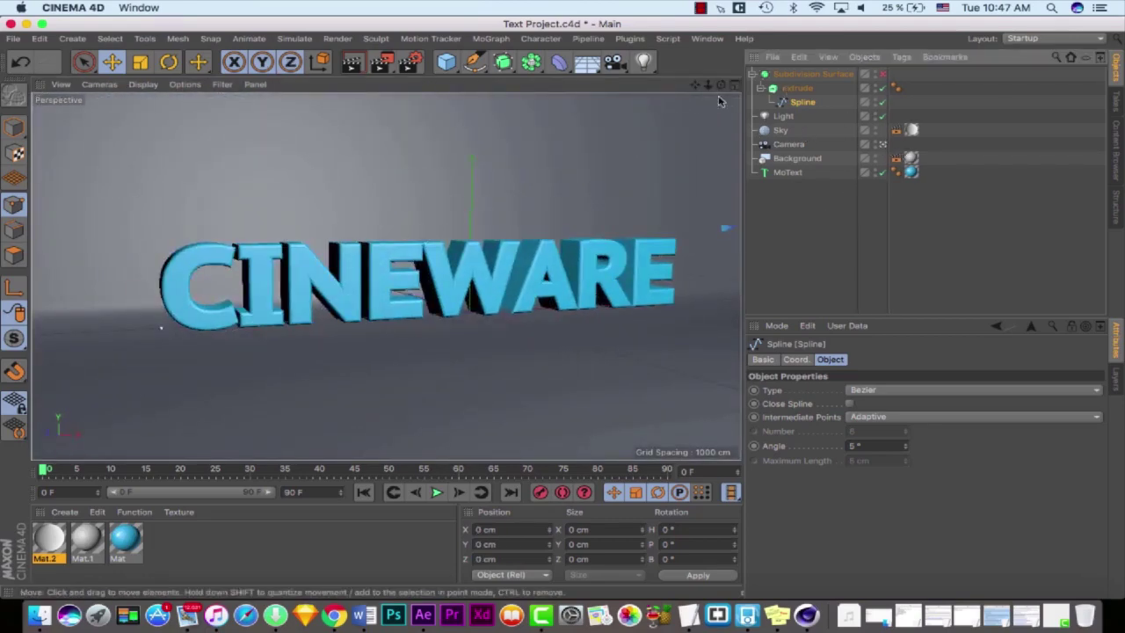
pyautogui.moveTo(708, 85)
pyautogui.mouseDown()
pyautogui.moveTo(728, 85)
pyautogui.moveTo(691, 85)
pyautogui.mouseUp()
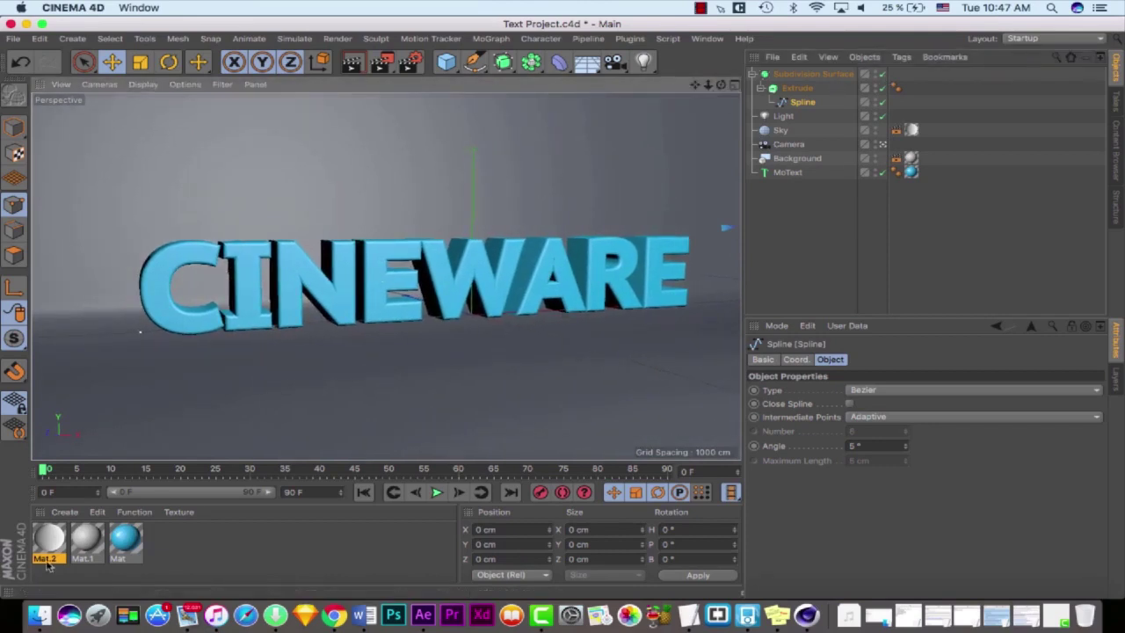
# Step: Apply the Mat.1 material to the spline backdrop and render the view to check it
pyautogui.moveTo(85, 538); pyautogui.dragTo(349, 206)
pyautogui.click(353, 63)
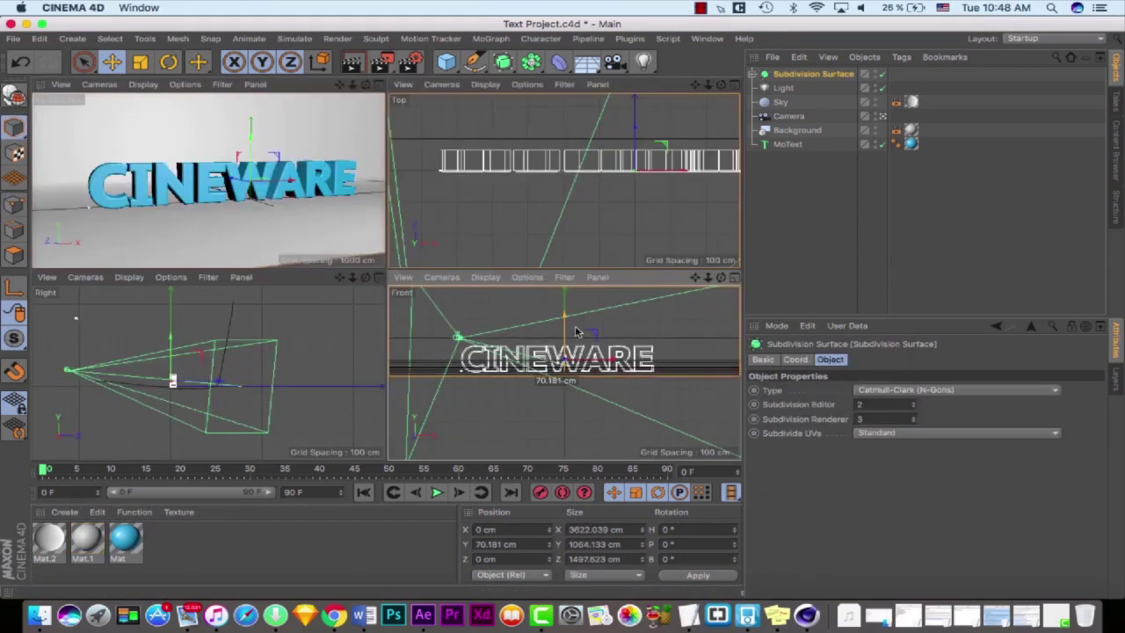
# Step: Raise the Subdivision Surface backdrop to about Y 76 cm and reframe the text through the scene Camera
pyautogui.moveTo(577, 330); pyautogui.dragTo(572, 320)
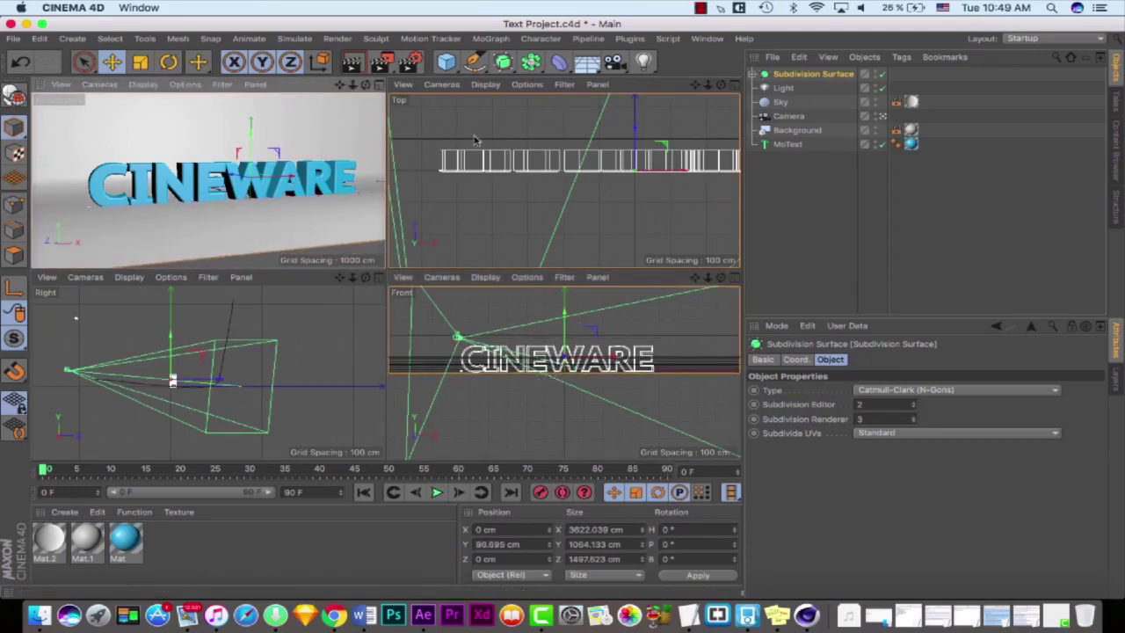
pyautogui.middleClick(317, 234)
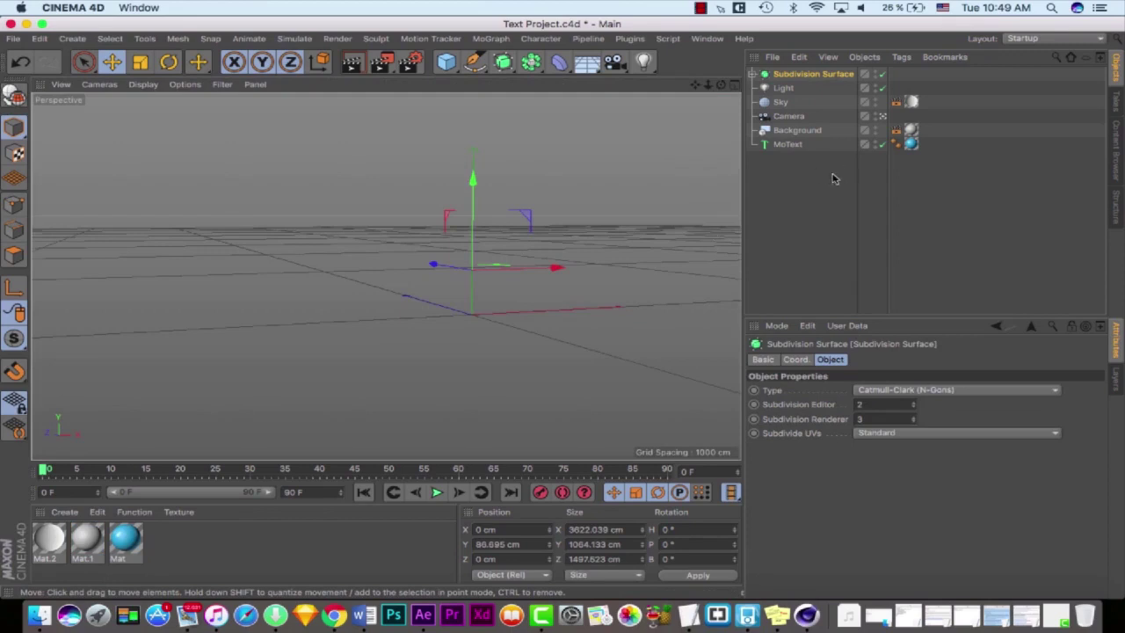
pyautogui.click(863, 144)
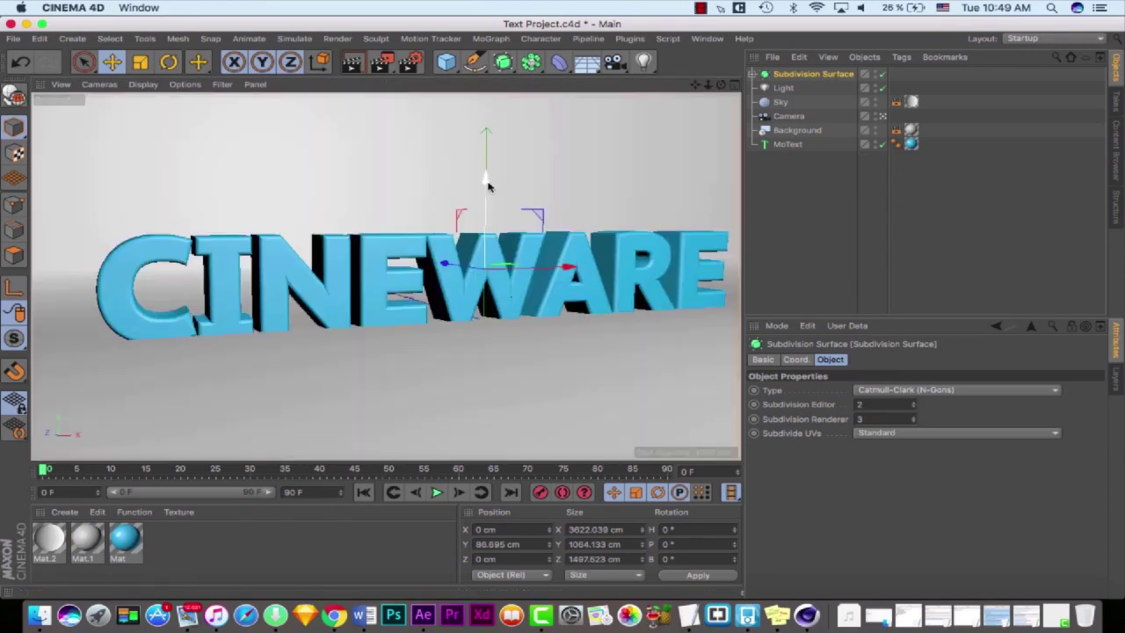
pyautogui.moveTo(486, 178); pyautogui.dragTo(487, 188)
pyautogui.moveTo(695, 85); pyautogui.dragTo(684, 82)
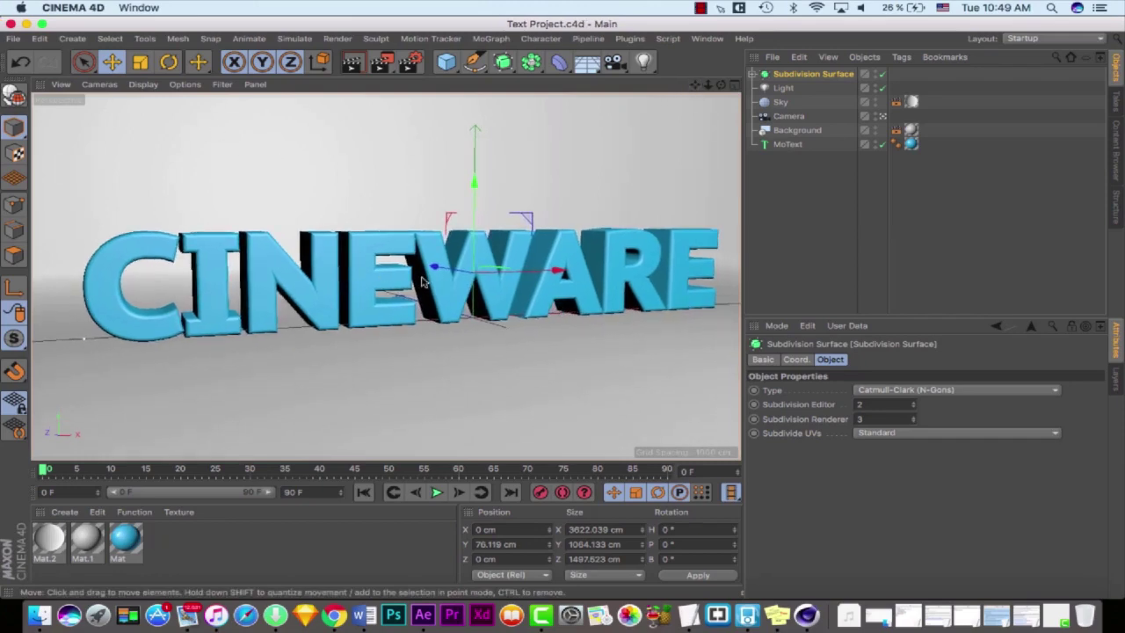
# Step: Switch to After Effects and set the current time of Comp 1 to 0:00:00:03 to view the updated scene
pyautogui.click(422, 615)
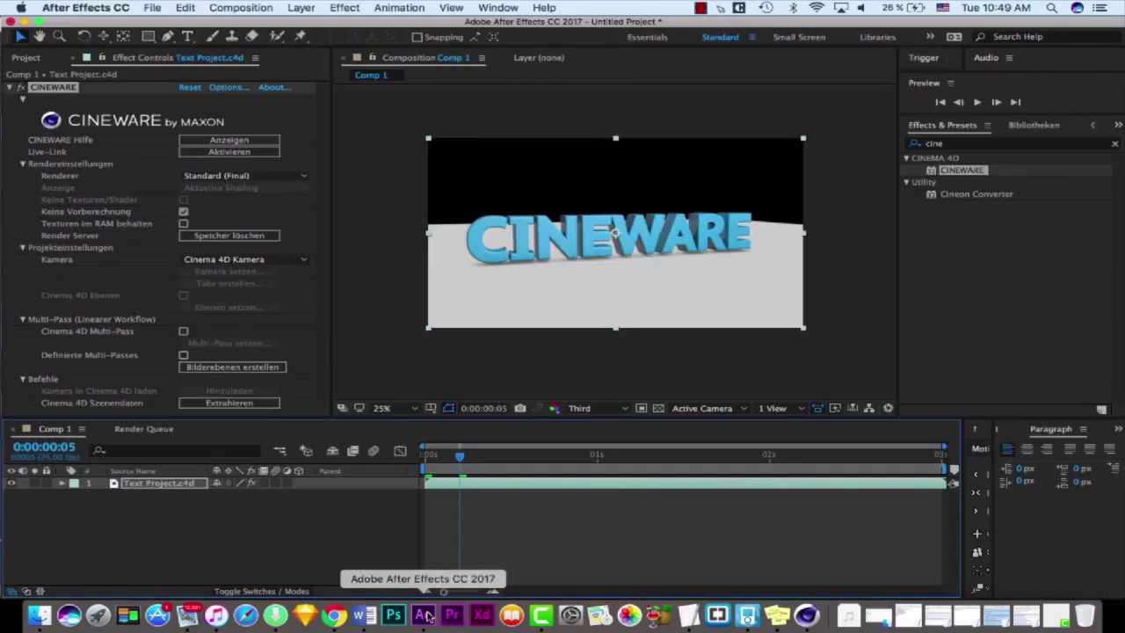
pyautogui.click(665, 522)
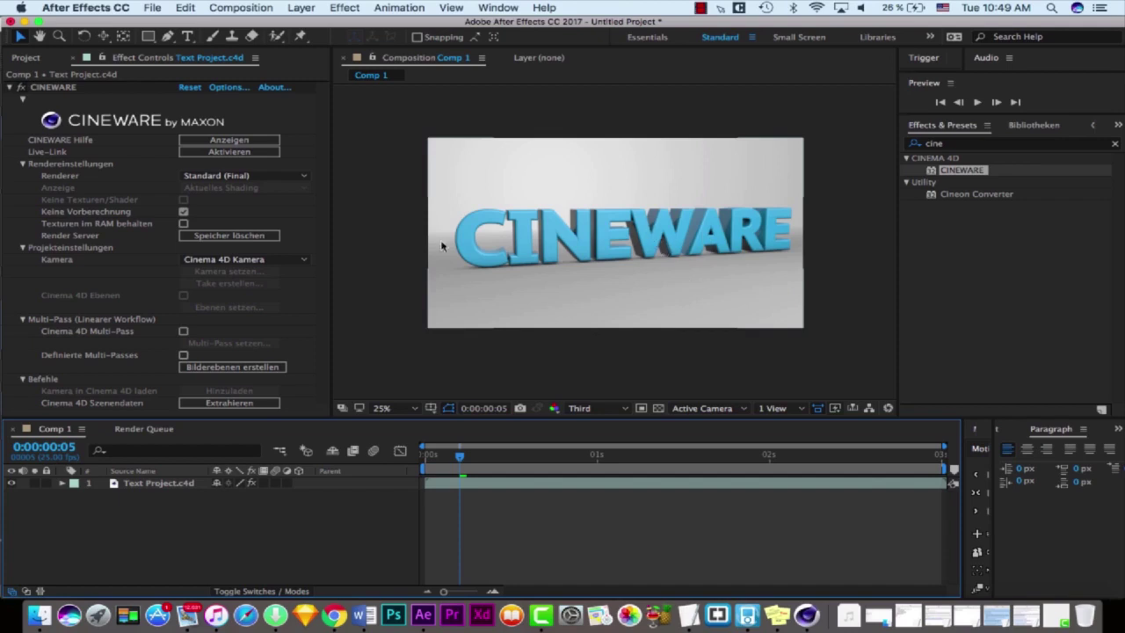
pyautogui.moveTo(457, 456); pyautogui.dragTo(446, 455)
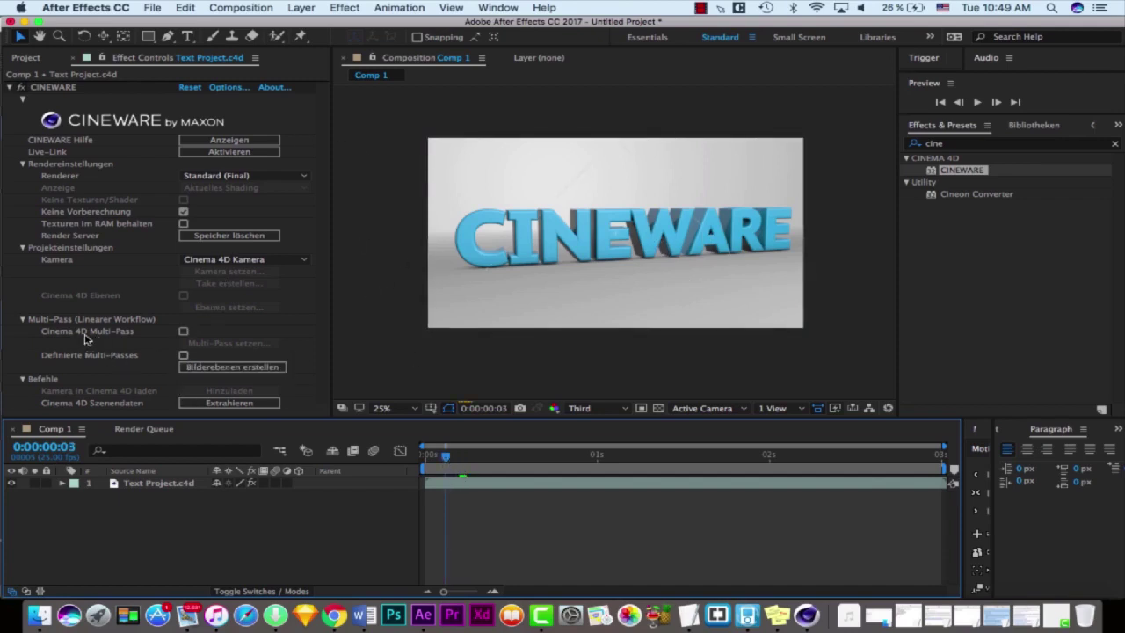
# Step: Enable Cinema 4D Multi-Pass in the CINEWARE effect and set the pass to Ambient Occlusion
pyautogui.click(184, 331)
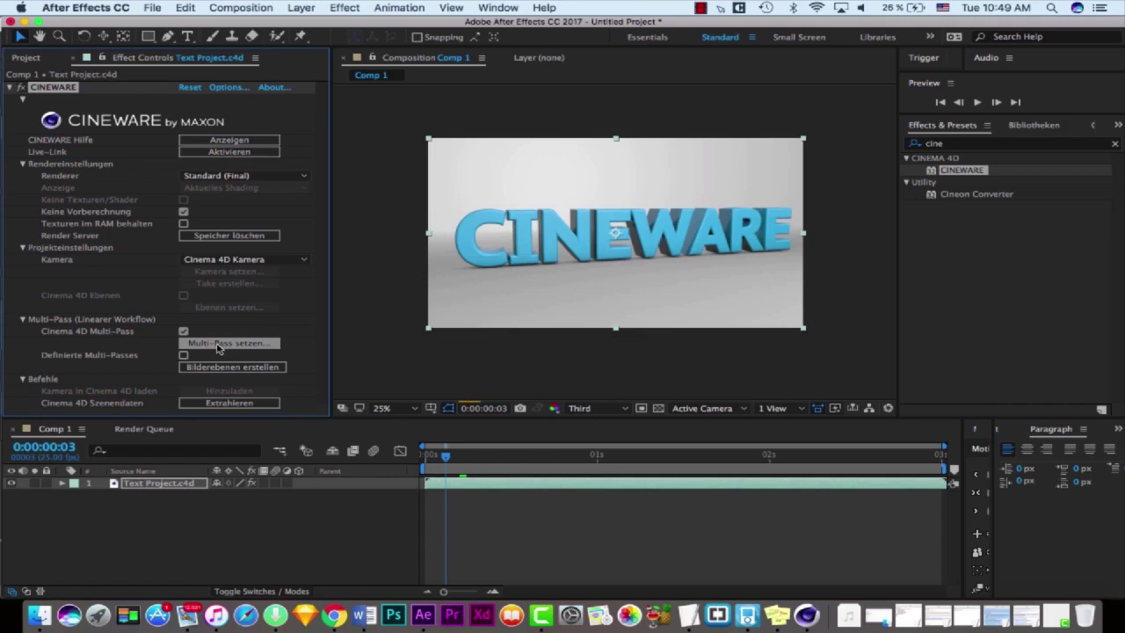
pyautogui.click(219, 345)
pyautogui.click(606, 321)
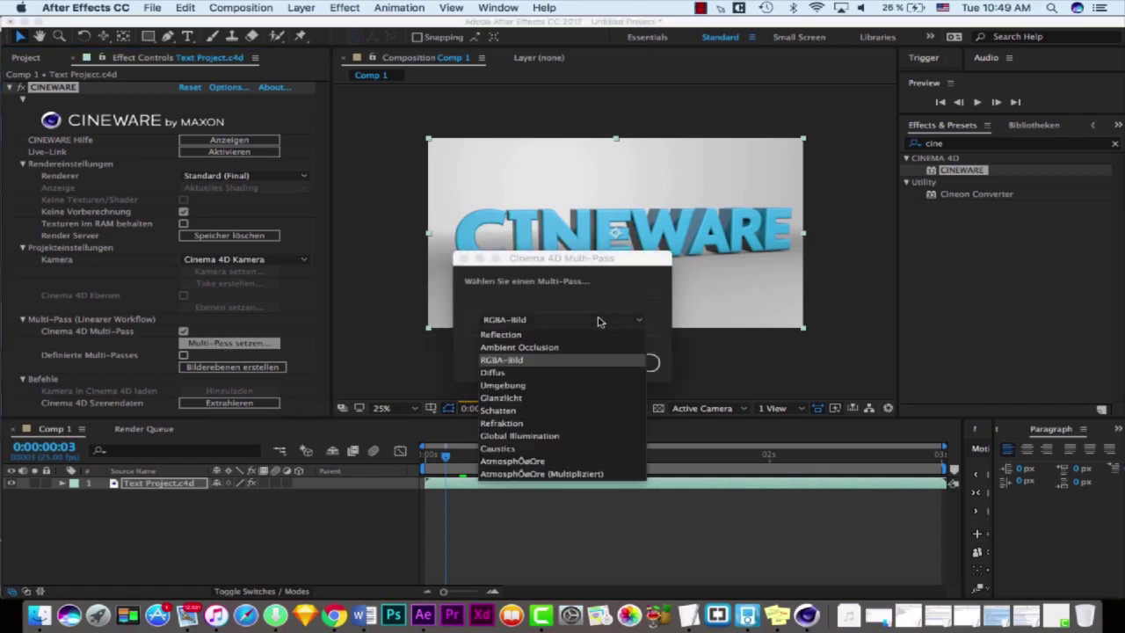
pyautogui.click(524, 349)
pyautogui.click(630, 364)
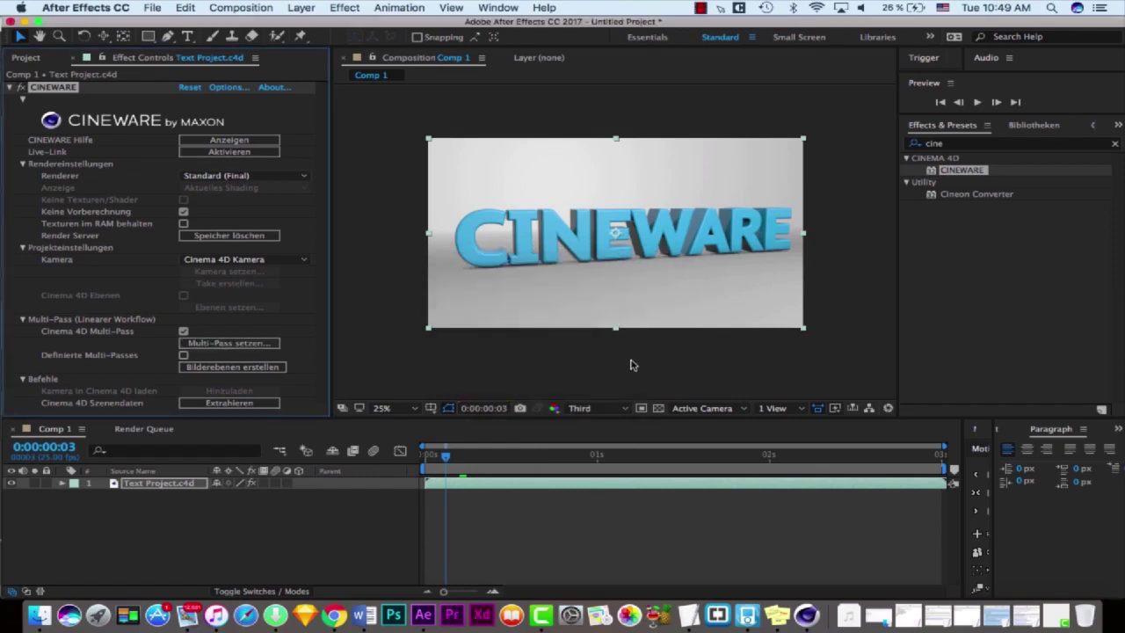
pyautogui.click(274, 367)
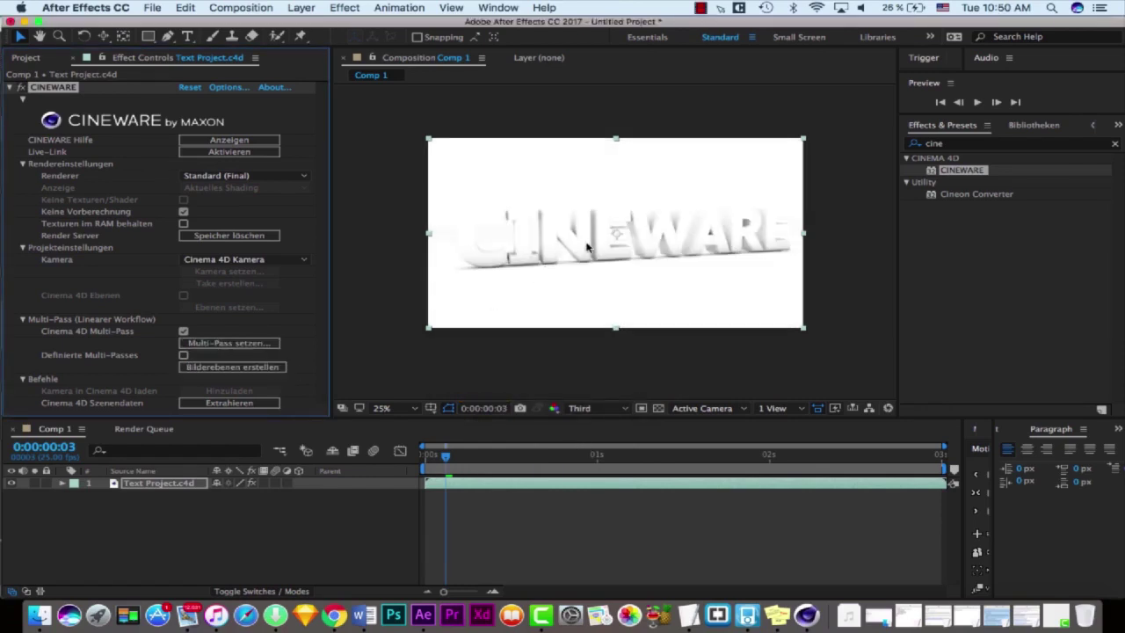
# Step: Duplicate the Text Project.c4d layer and set the copy's multi-pass to Reflection
pyautogui.click(162, 485)
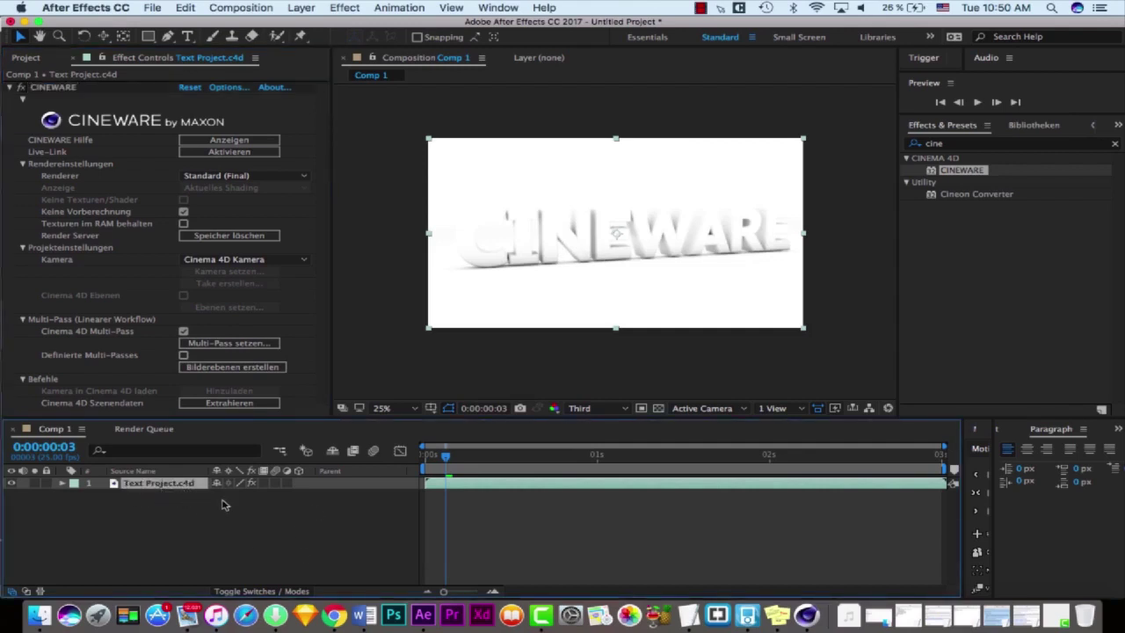
pyautogui.press('super+d')
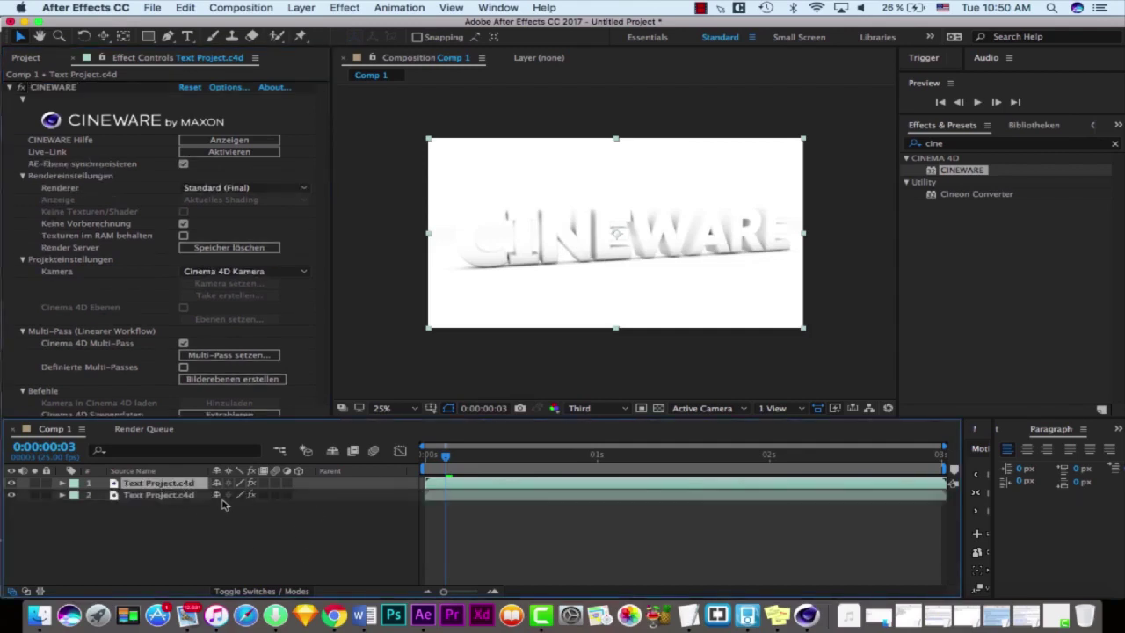
pyautogui.click(260, 355)
pyautogui.click(536, 323)
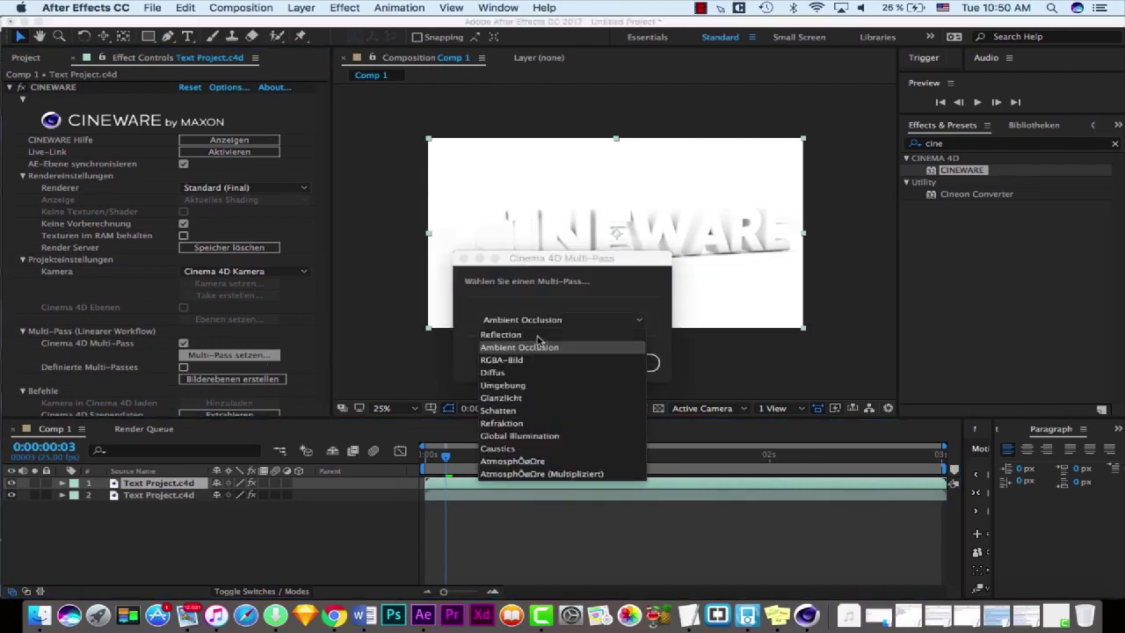
pyautogui.click(527, 334)
pyautogui.click(648, 362)
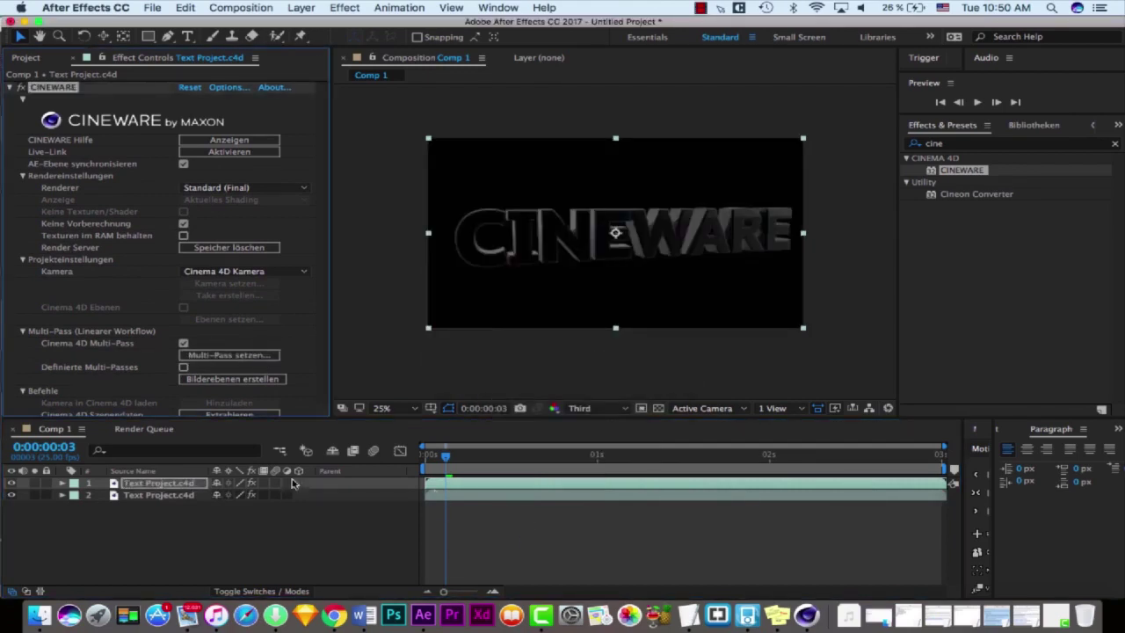
# Step: Show the layer modes and set the duplicated upper layer's blending mode to Screen
pyautogui.click(262, 591)
pyautogui.click(236, 484)
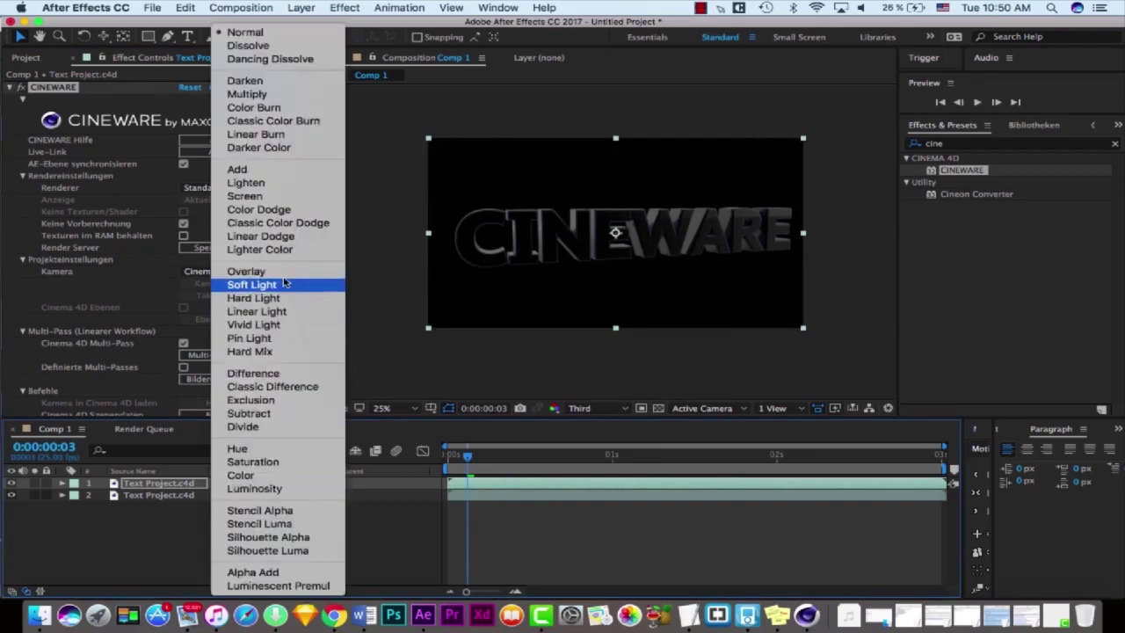
pyautogui.click(248, 196)
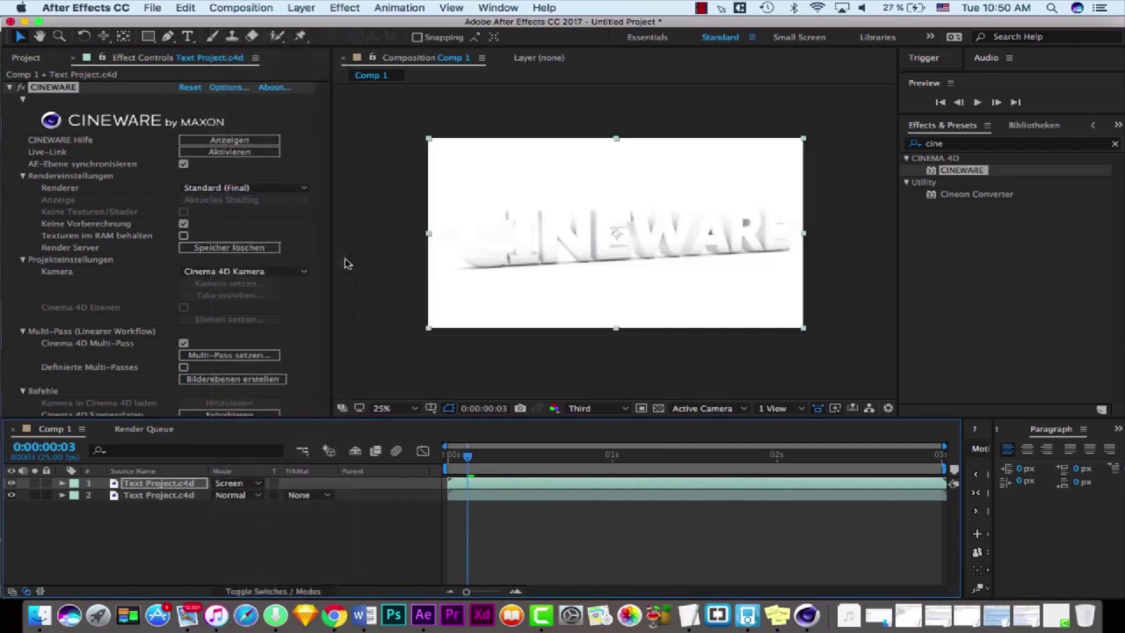
# Step: Delete the duplicated upper Text Project.c4d layer
pyautogui.click(268, 545)
pyautogui.click(177, 484)
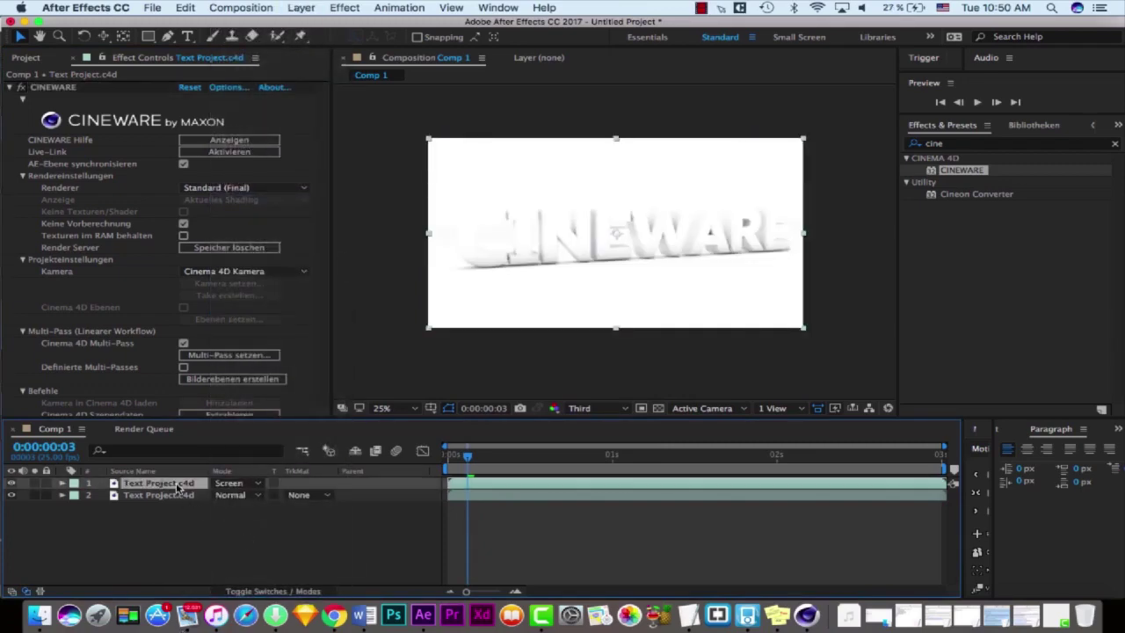
pyautogui.press('Delete')
# Step: Generate separate image layers for all render passes from the Text Project.c4d layer's CINEWARE effect
pyautogui.click(175, 484)
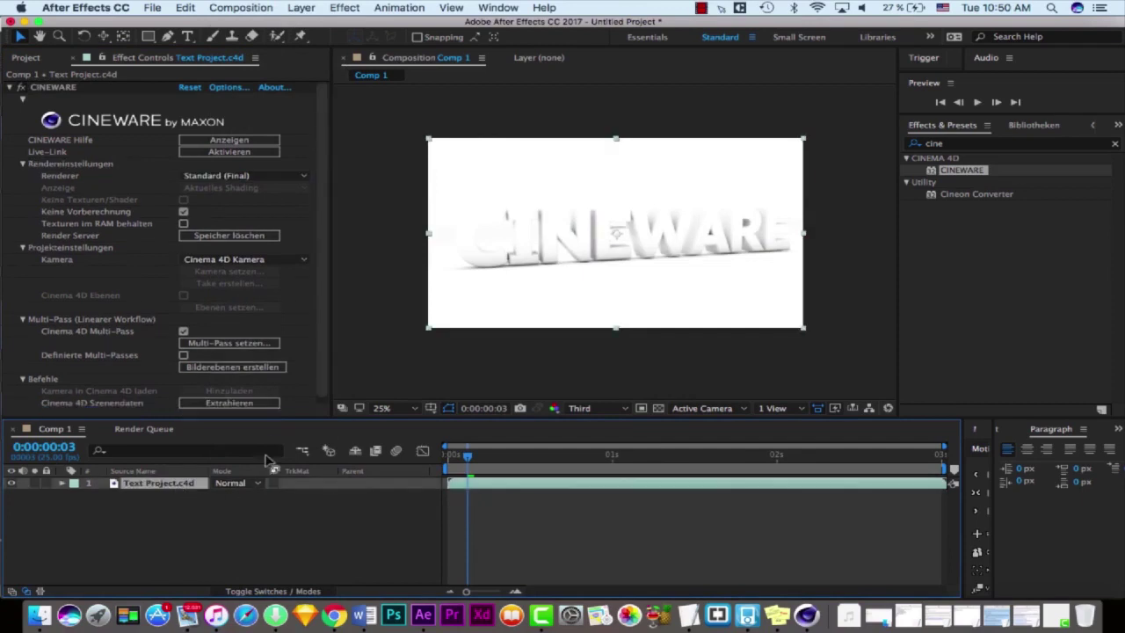
pyautogui.click(236, 368)
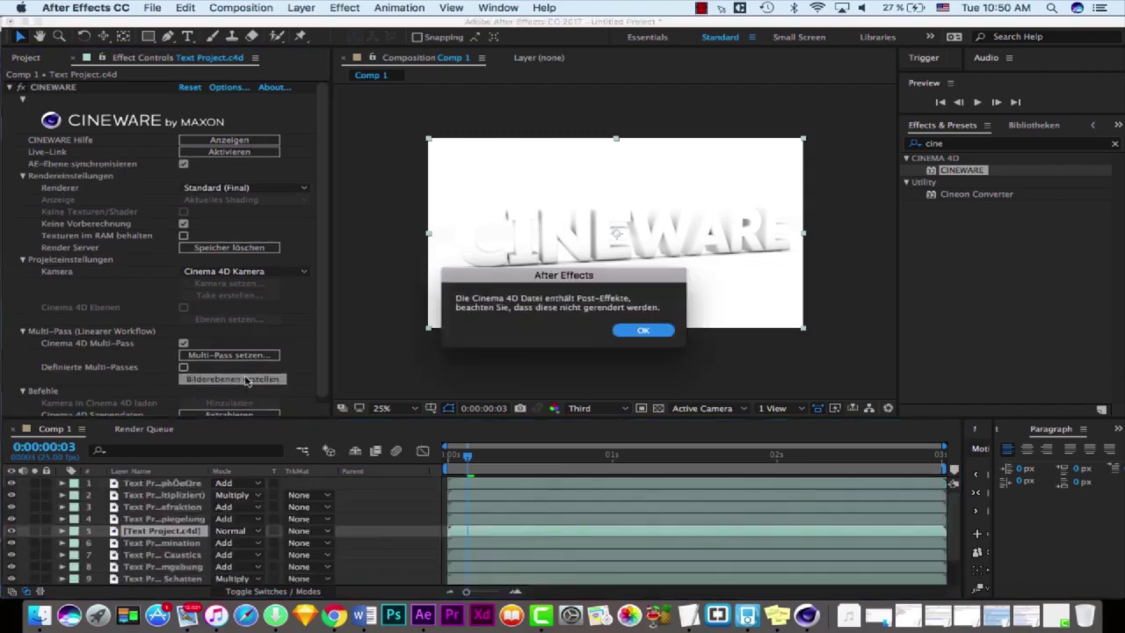
pyautogui.press('Return')
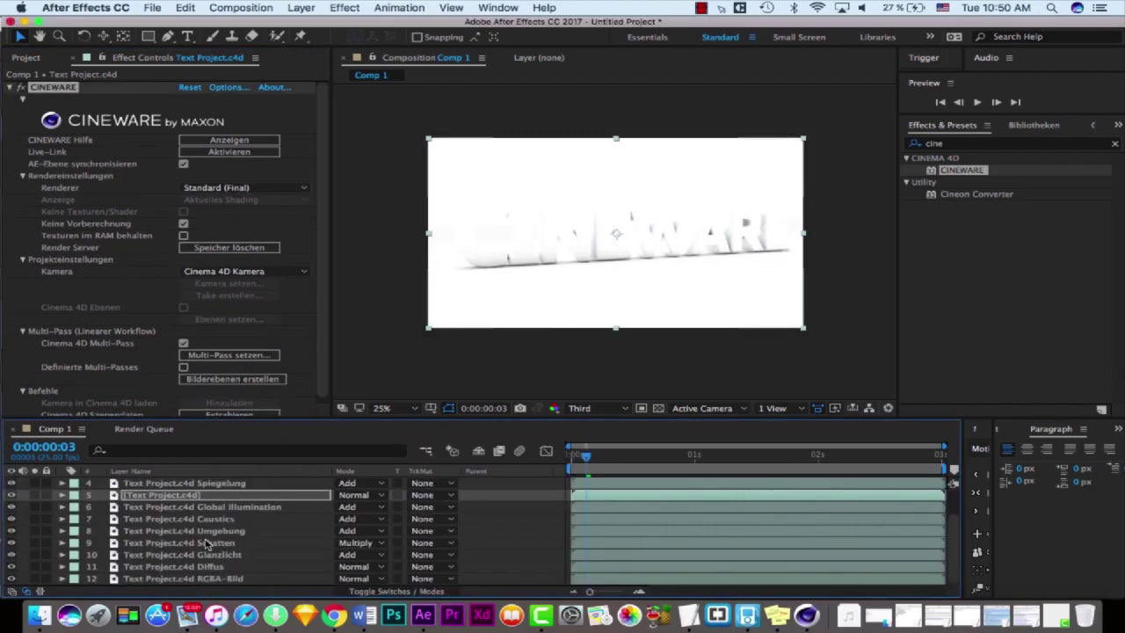
# Step: Disable Cinema 4D Multi-Pass on the original Text Project.c4d layer, leaving its pass selection as it is
pyautogui.click(201, 497)
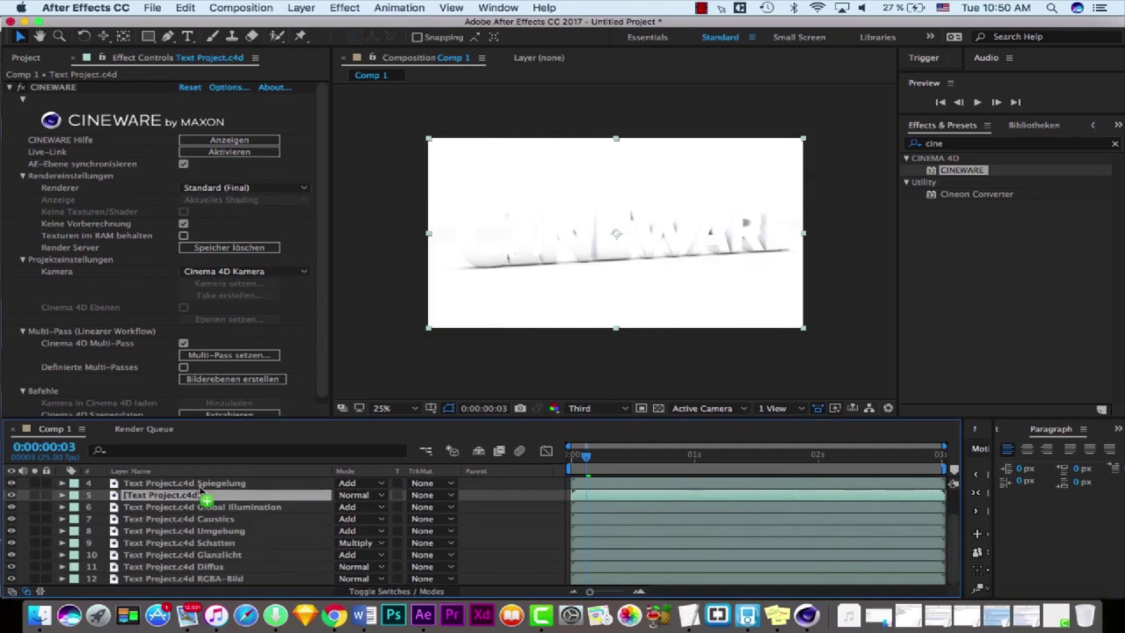
pyautogui.scroll(3, 201, 501)
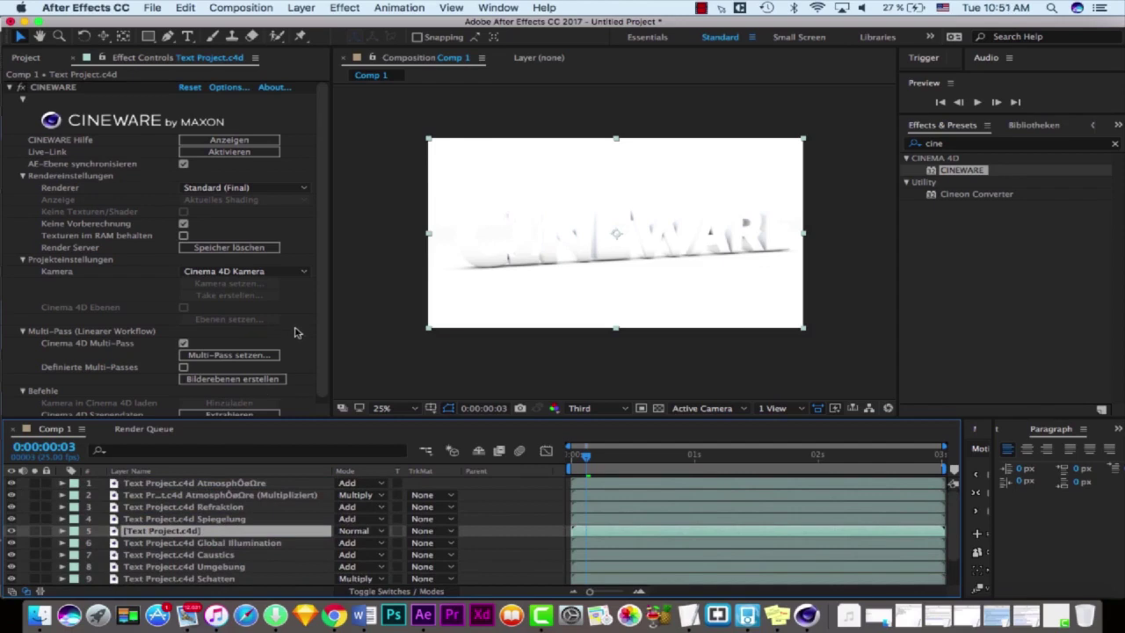
pyautogui.click(229, 354)
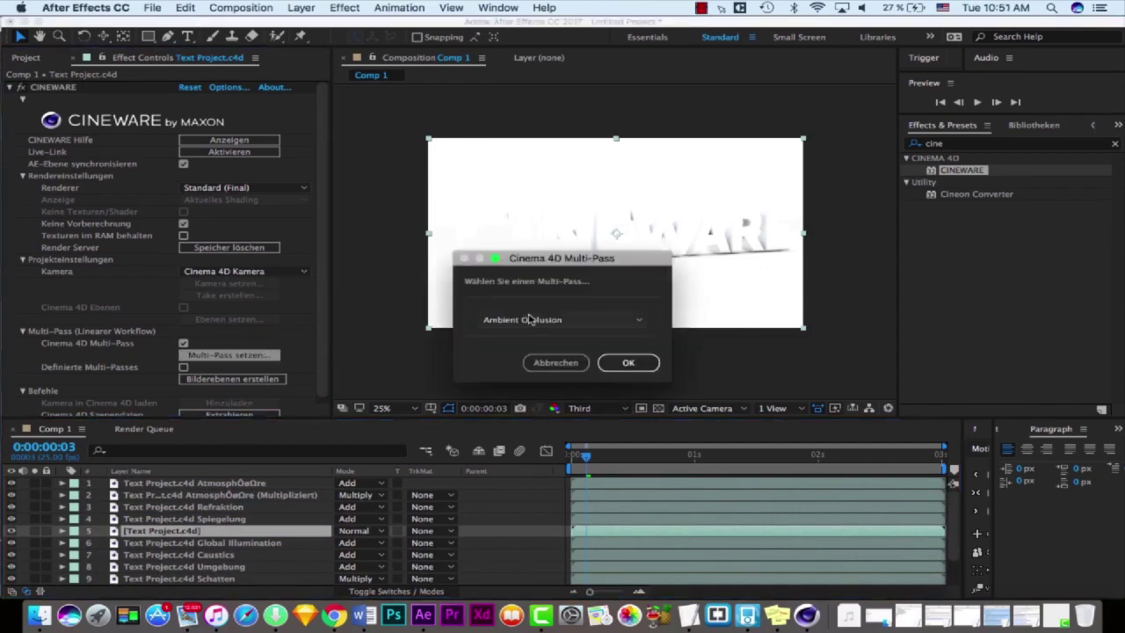
pyautogui.click(567, 364)
pyautogui.click(183, 343)
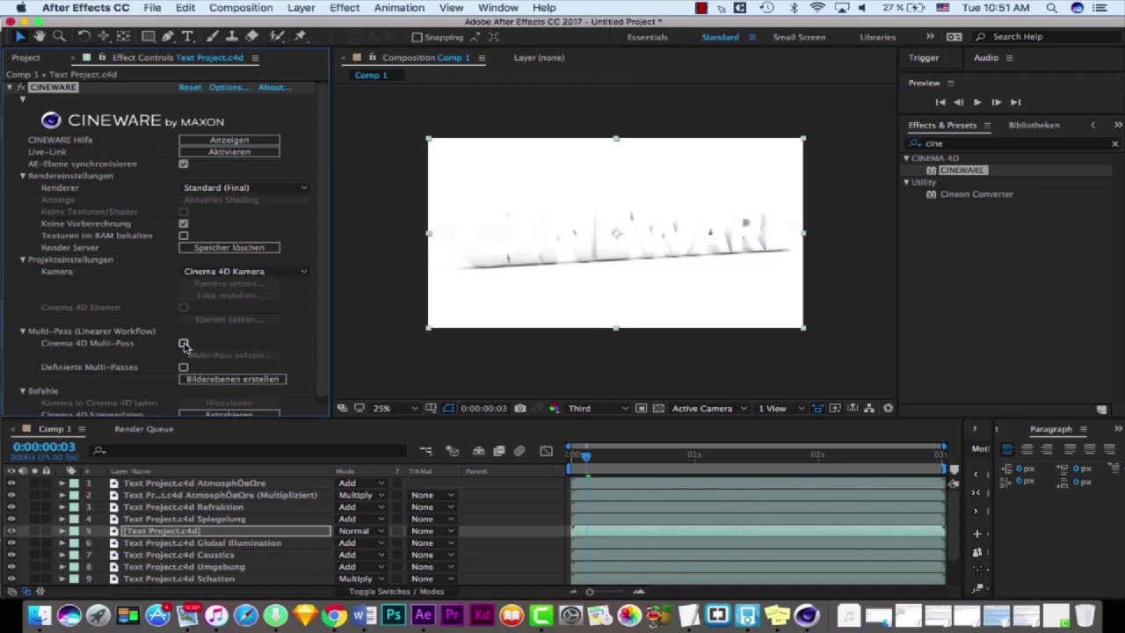
# Step: Move the original Text Project.c4d layer to the top of the layer stack and hide it
pyautogui.click(198, 536)
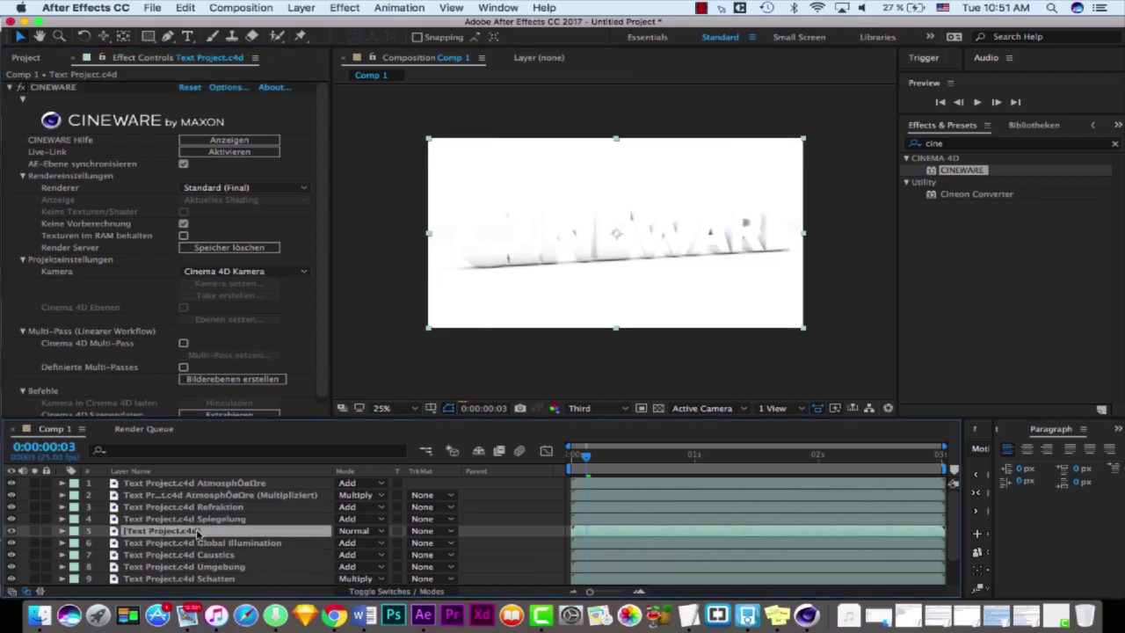
pyautogui.moveTo(197, 534); pyautogui.dragTo(217, 484)
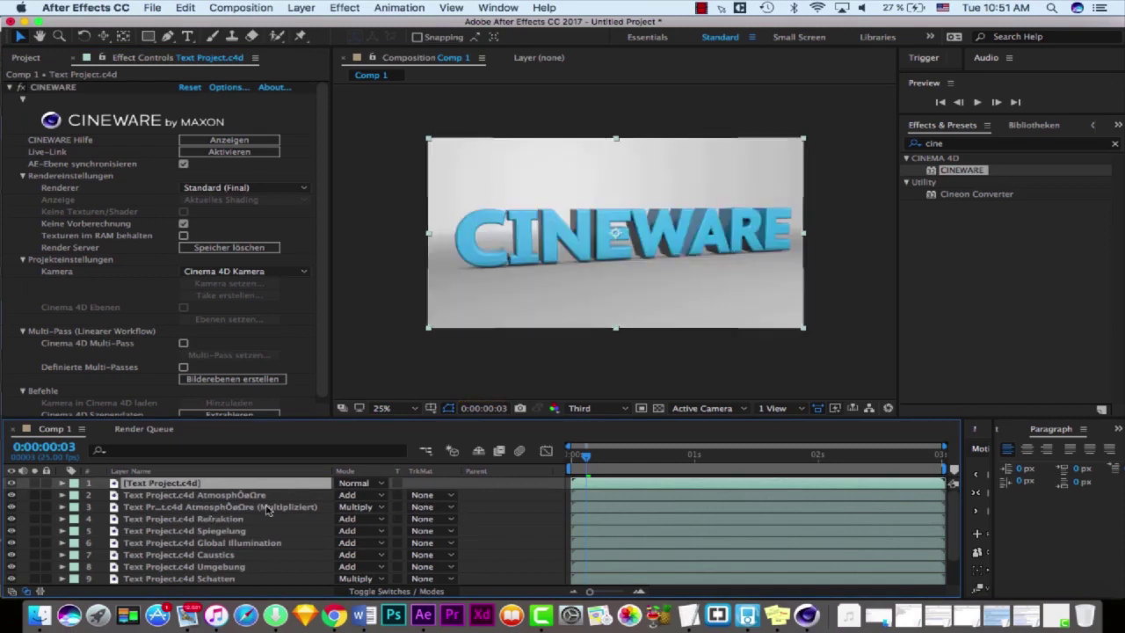
pyautogui.click(12, 482)
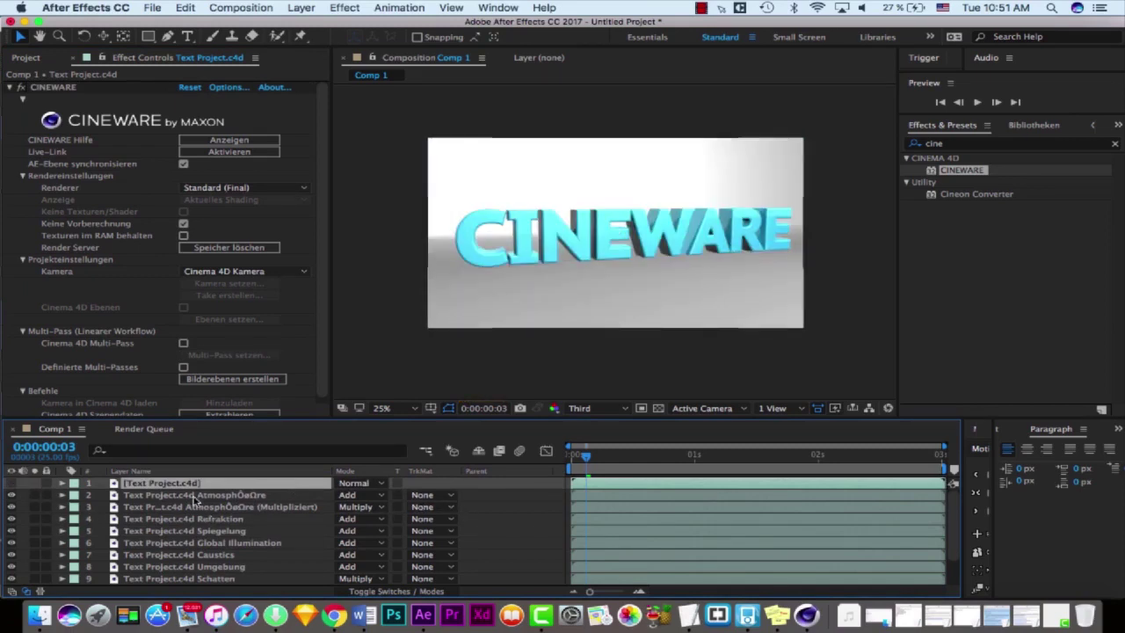
# Step: Hide both Atmosphäre pass layers as well as the Refraktion and Spiegelung pass layers
pyautogui.click(153, 496)
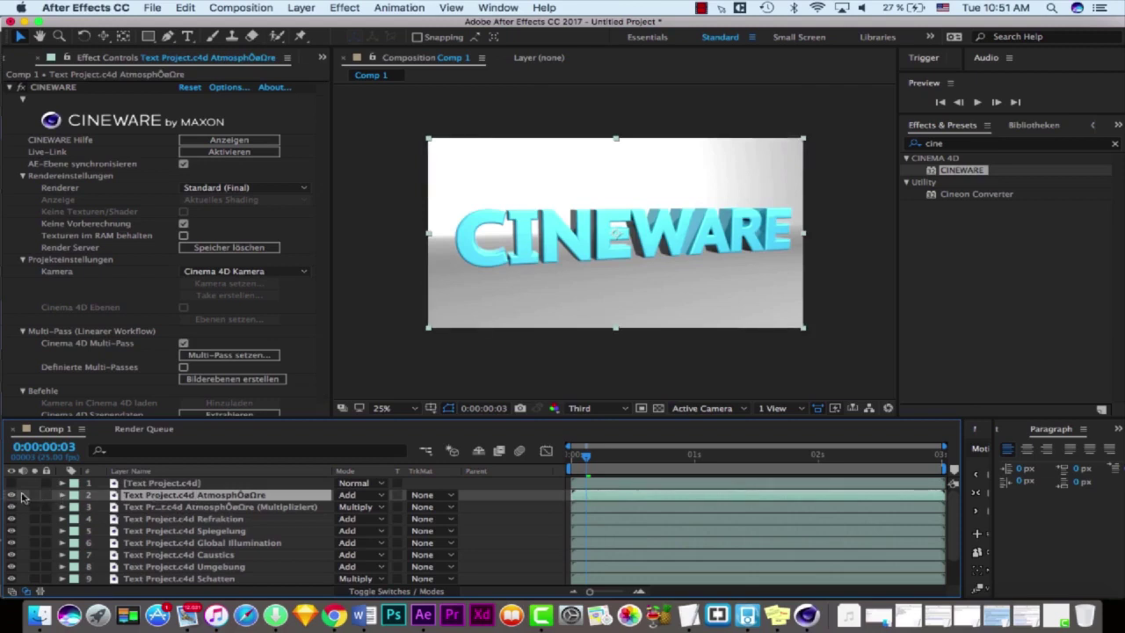
pyautogui.click(12, 495)
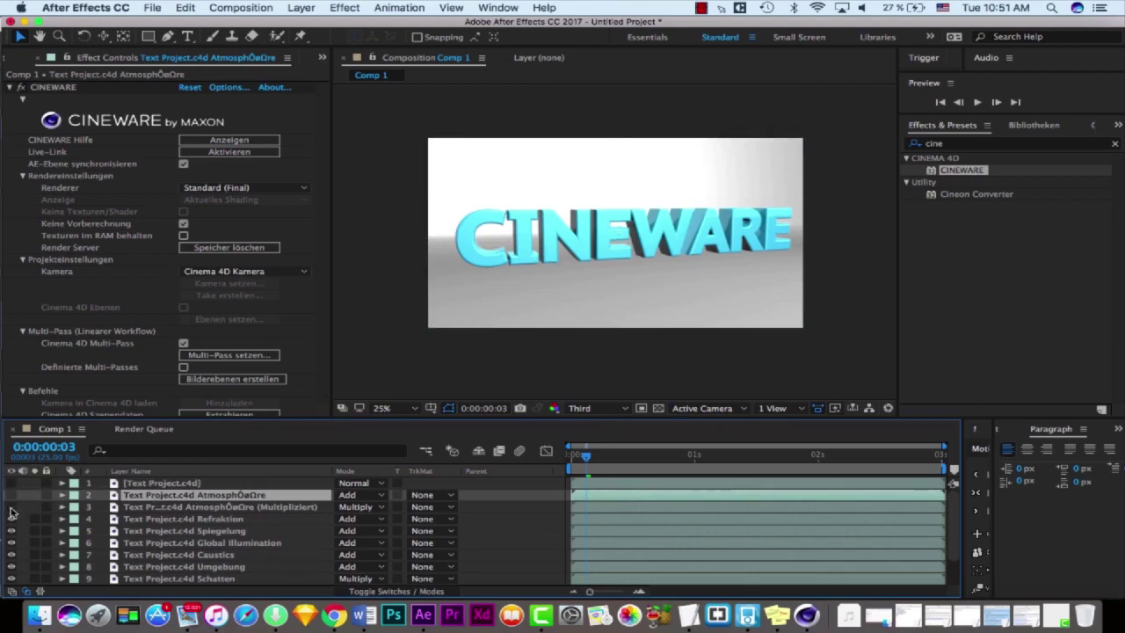
pyautogui.click(10, 507)
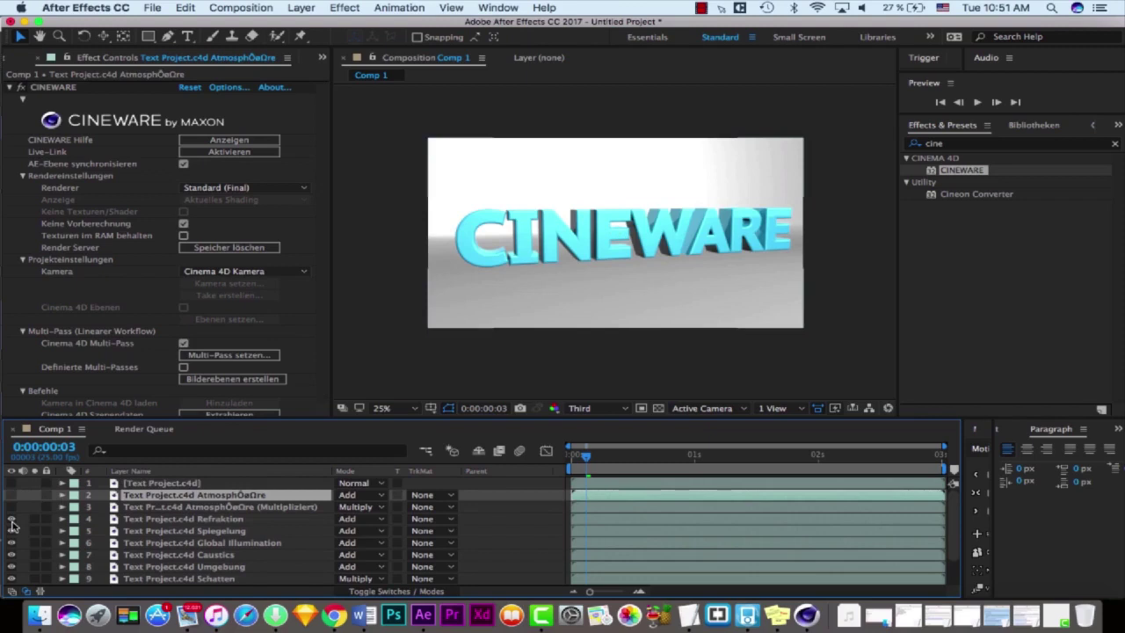
pyautogui.click(12, 520)
pyautogui.click(12, 531)
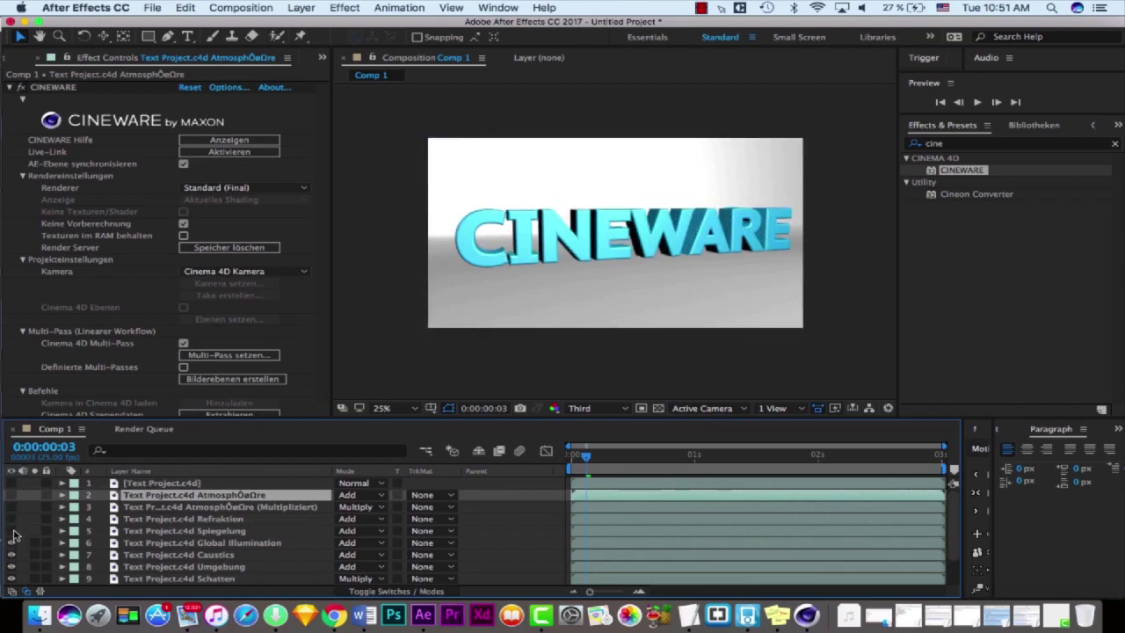
# Step: Toggle the Spiegelung and Global Illumination pass layers on and off to compare their effect on the image
pyautogui.click(13, 531)
pyautogui.click(14, 531)
pyautogui.click(13, 531)
pyautogui.click(13, 531)
pyautogui.click(11, 540)
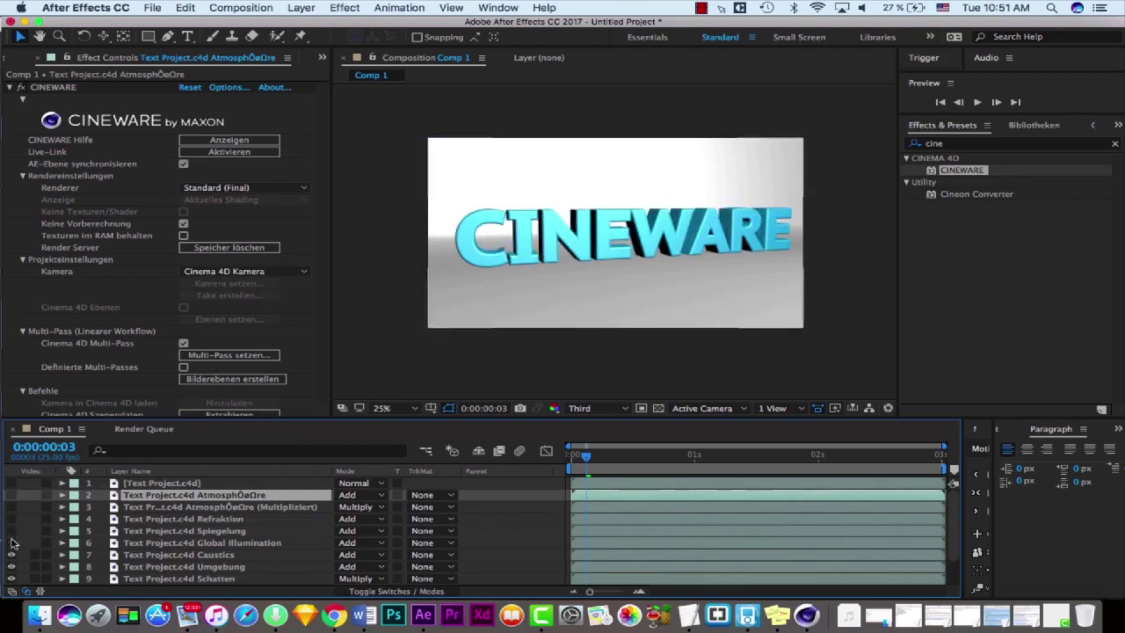
pyautogui.click(11, 542)
pyautogui.click(11, 542)
pyautogui.click(11, 542)
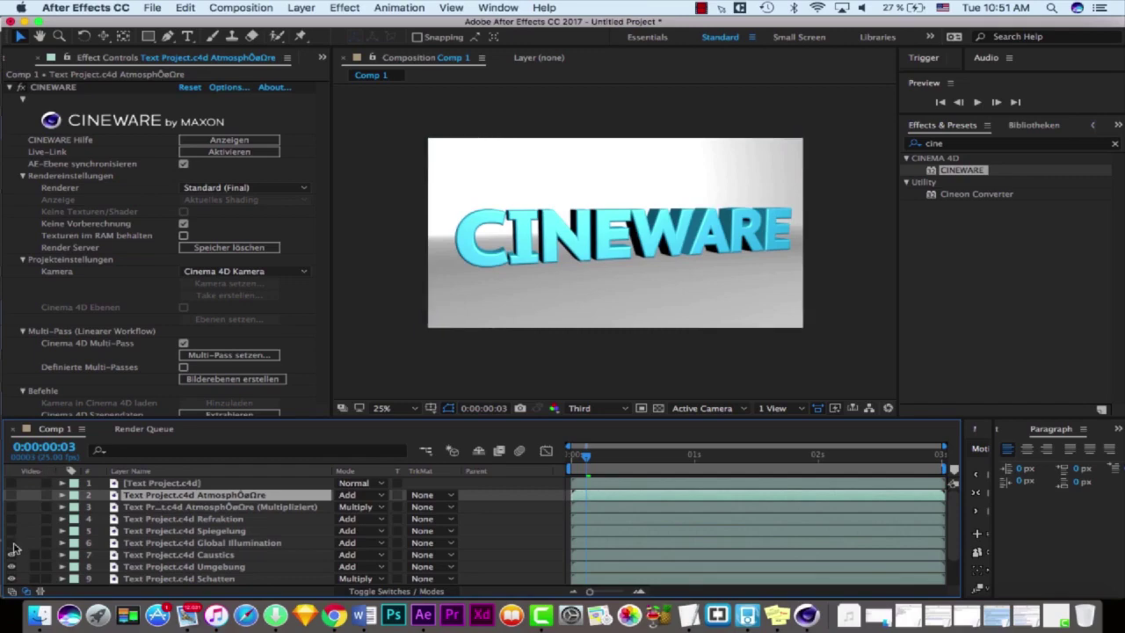
pyautogui.click(12, 543)
pyautogui.scroll(-2, 14, 547)
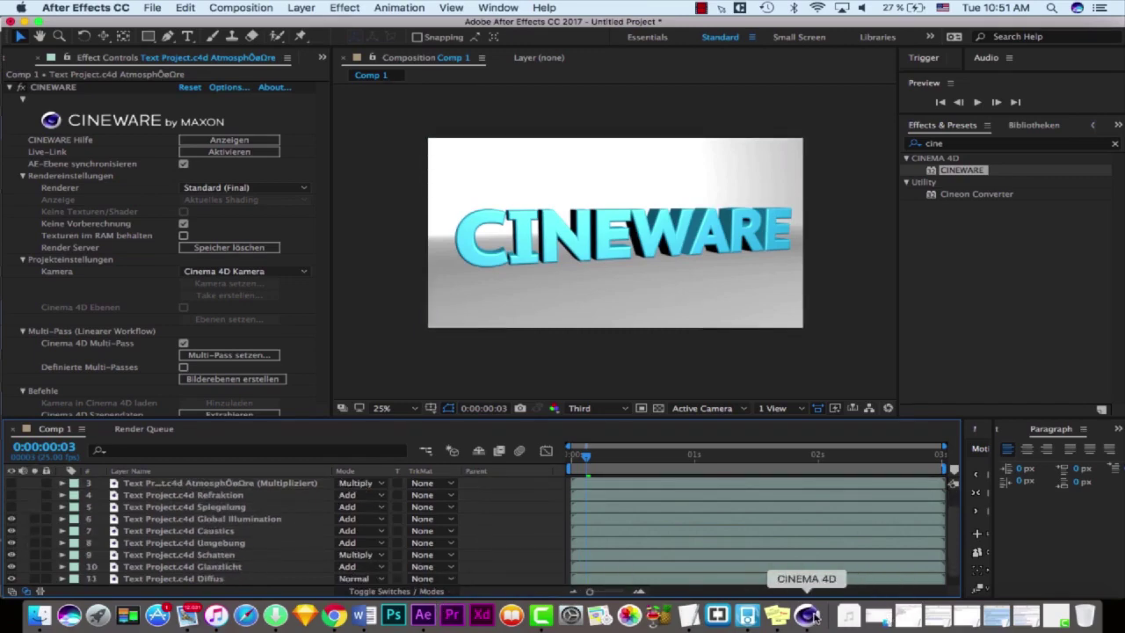
# Step: Check the enabled Multi-Pass channels in Cinema 4D's Render Settings, close them and return to After Effects
pyautogui.click(808, 615)
pyautogui.click(410, 63)
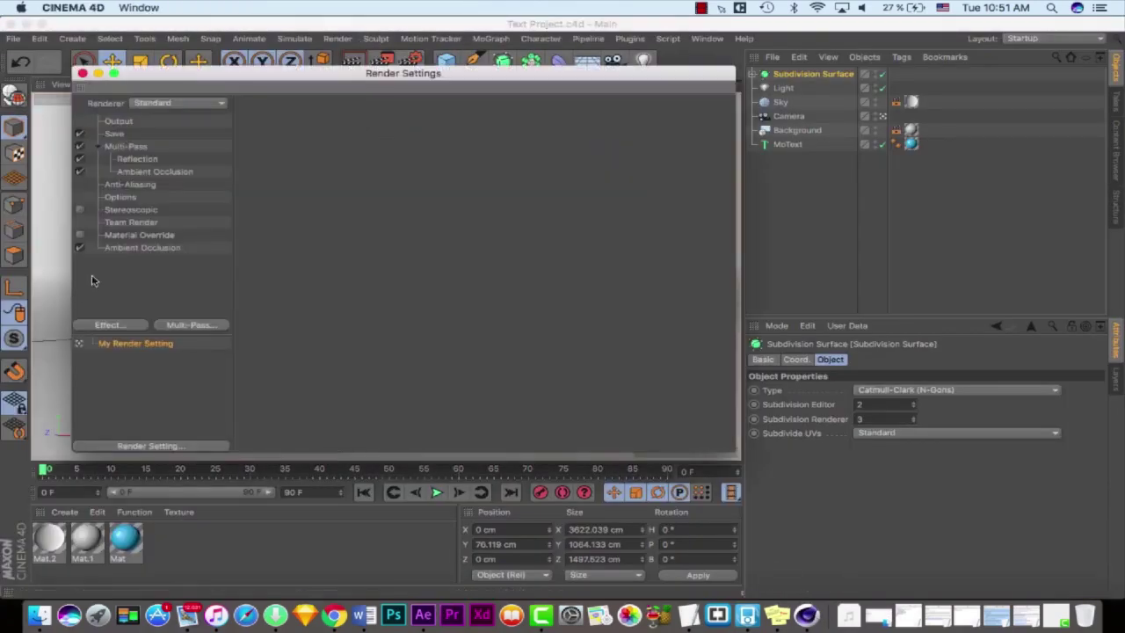
pyautogui.click(83, 73)
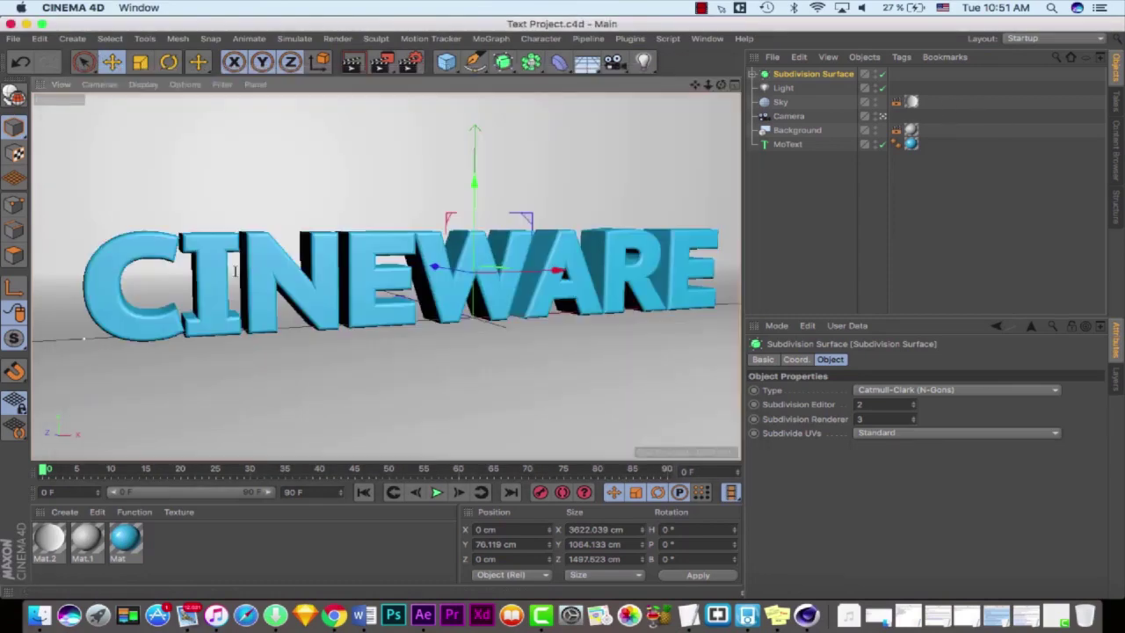
pyautogui.click(422, 615)
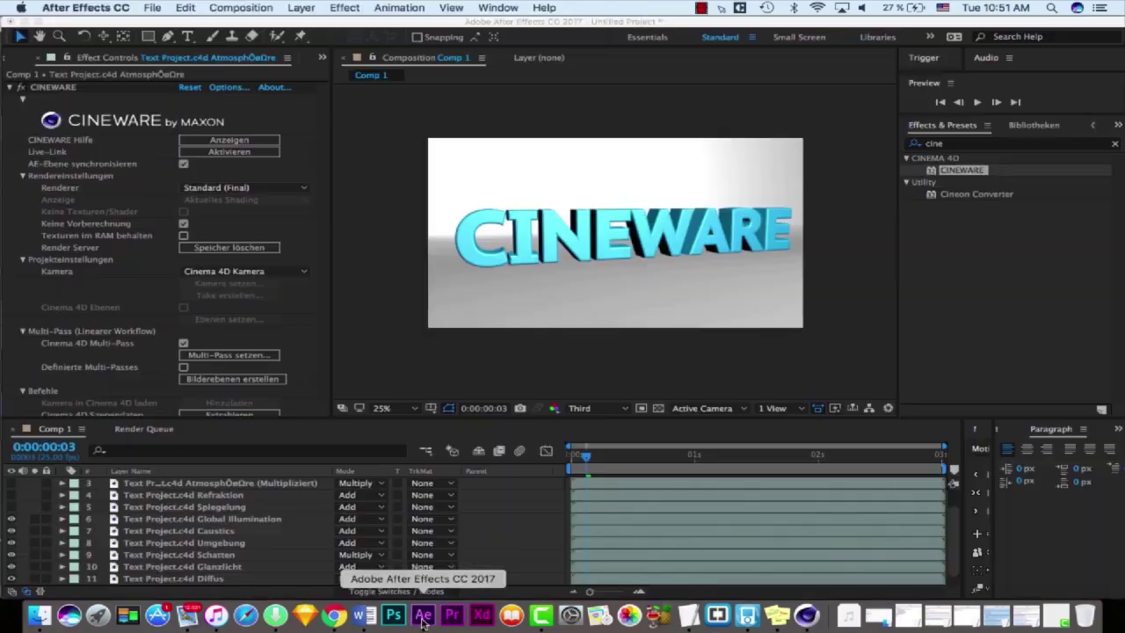
# Step: Hide the Global Illumination, Caustics, Umgebung and Schatten pass layers
pyautogui.click(222, 519)
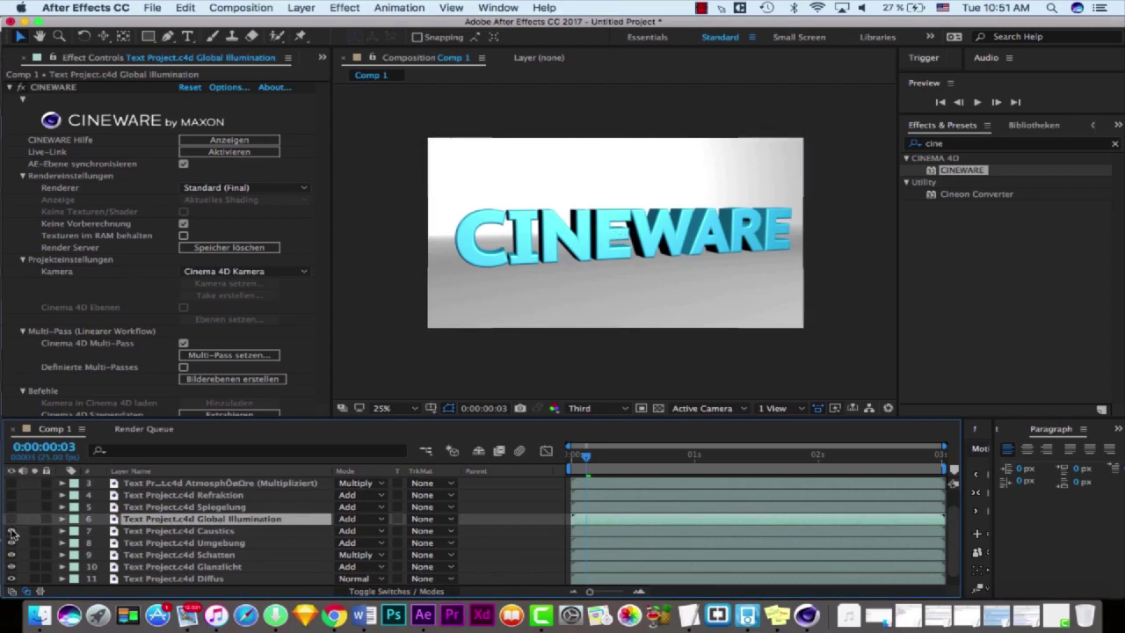
pyautogui.click(11, 532)
pyautogui.click(12, 543)
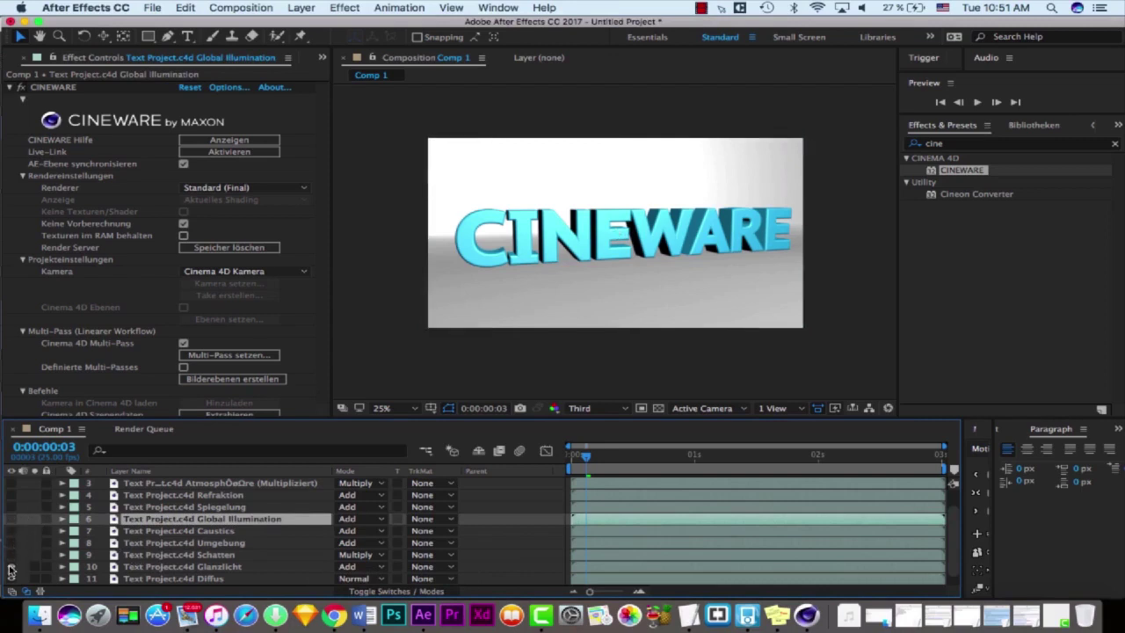
pyautogui.scroll(-1, 13, 557)
# Step: Toggle the Glanzlicht and Diffus pass layers on and off to compare what each contributes to the image
pyautogui.click(12, 556)
pyautogui.click(12, 556)
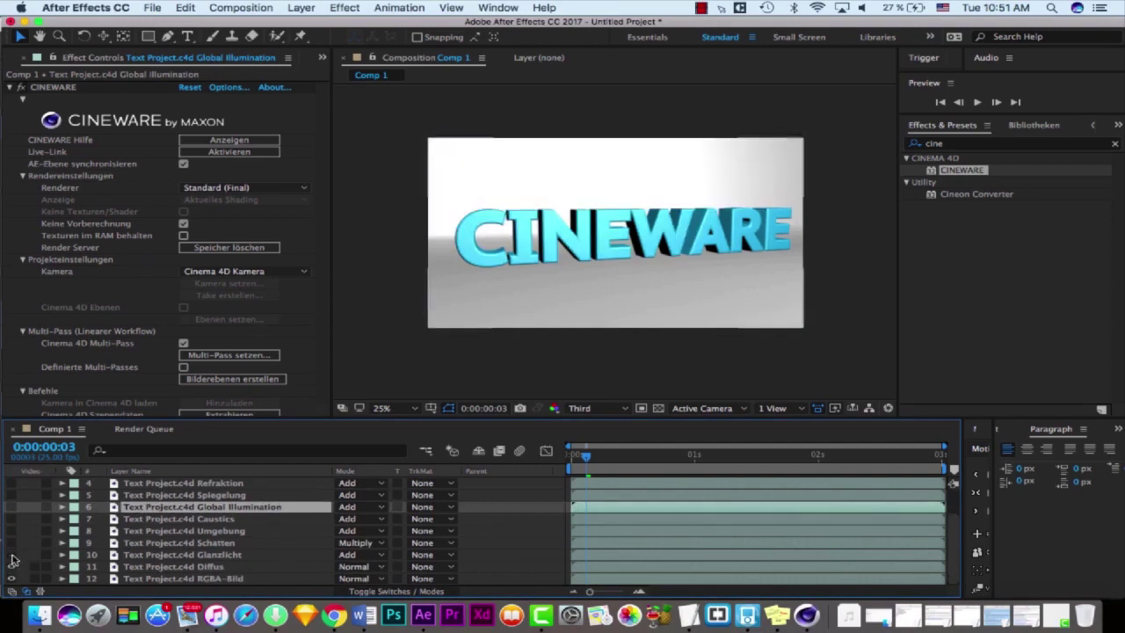
pyautogui.click(12, 556)
pyautogui.click(12, 556)
pyautogui.click(12, 557)
pyautogui.click(12, 557)
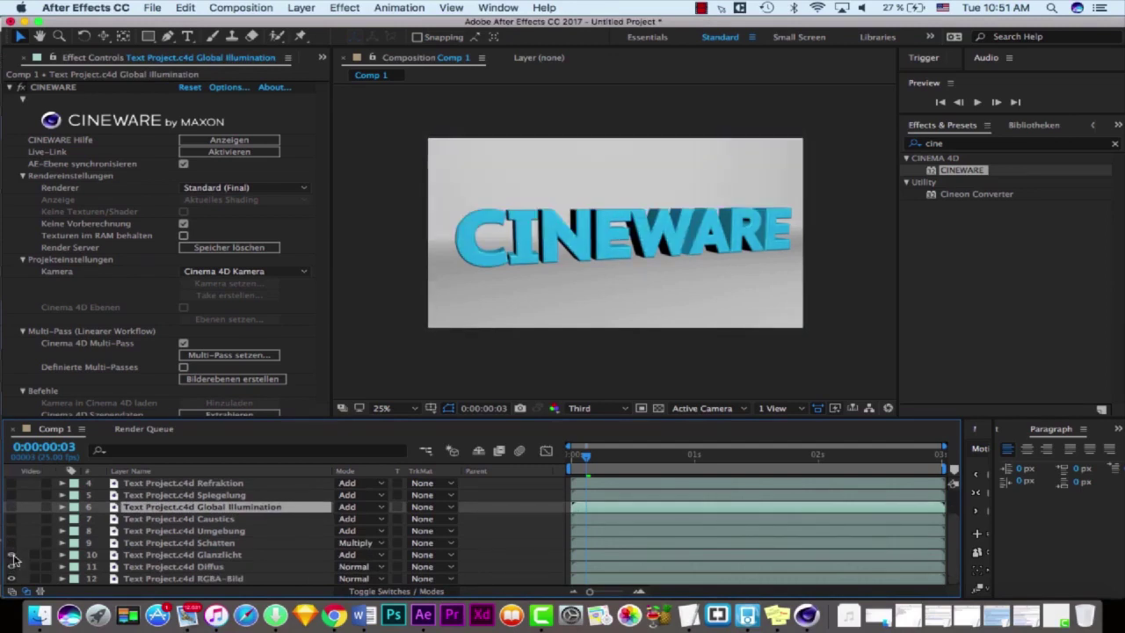
pyautogui.click(12, 556)
pyautogui.click(12, 569)
pyautogui.click(12, 569)
pyautogui.click(13, 569)
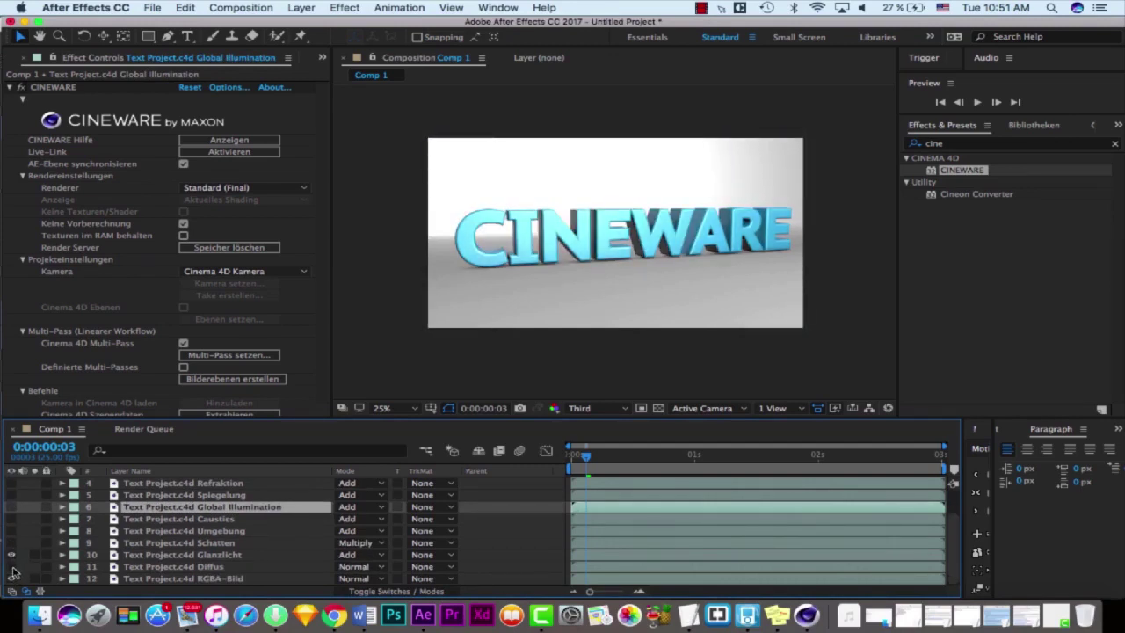
pyautogui.click(12, 569)
# Step: Delete all the generated render pass layers, keeping only the original Text Project.c4d layer
pyautogui.click(215, 568)
pyautogui.click(216, 578)
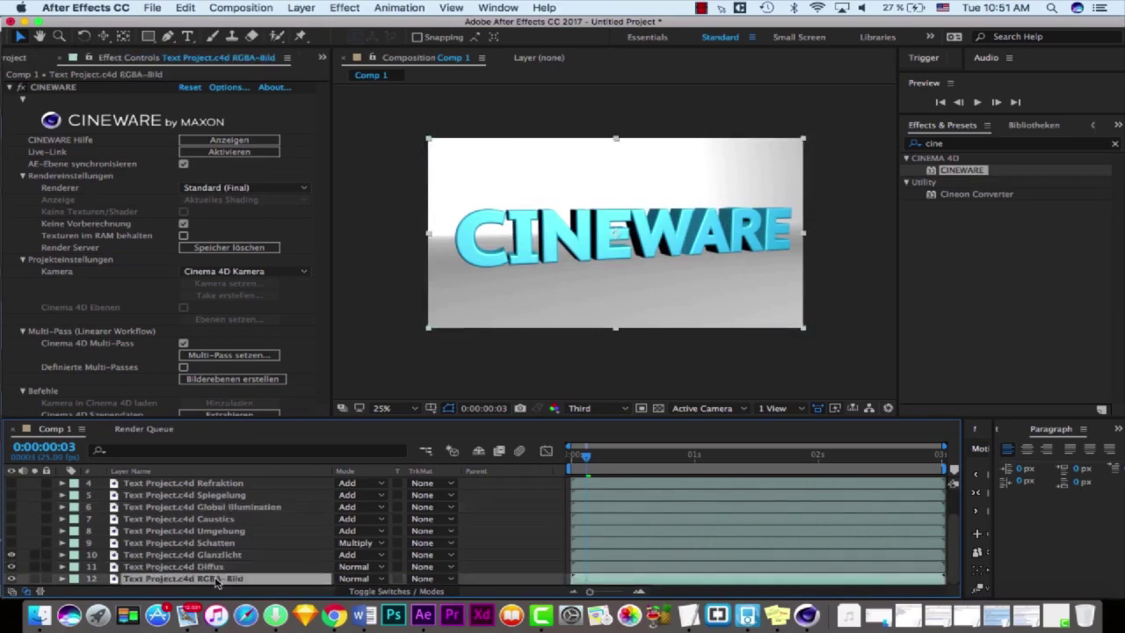
pyautogui.scroll(3, 217, 580)
pyautogui.keyDown('shift'); pyautogui.click(212, 505); pyautogui.keyUp('shift')
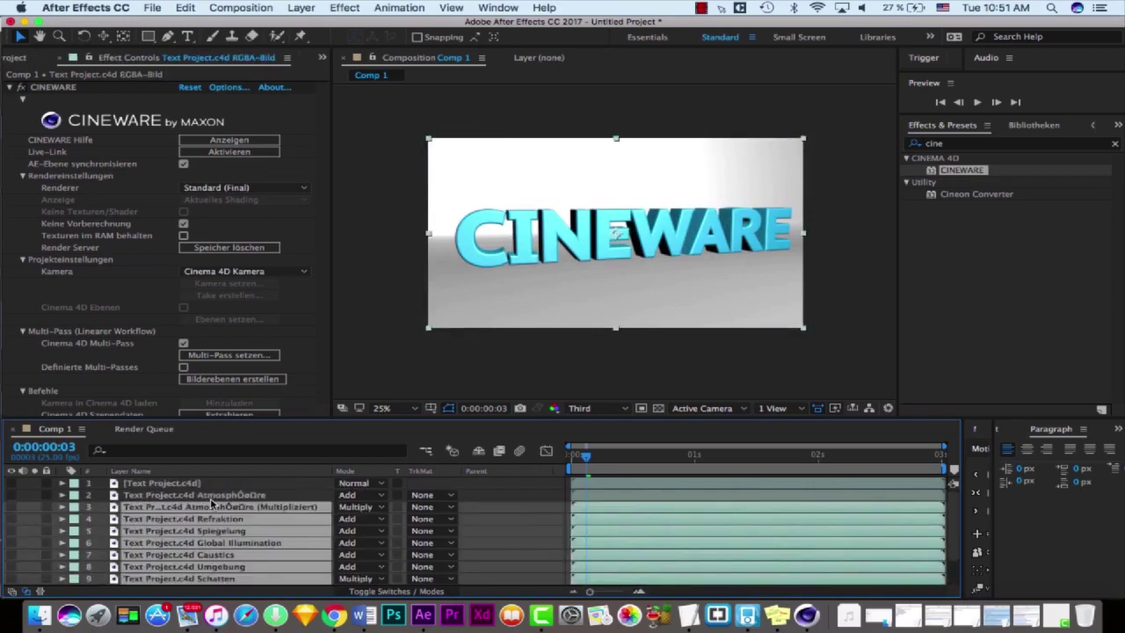
pyautogui.press('Delete')
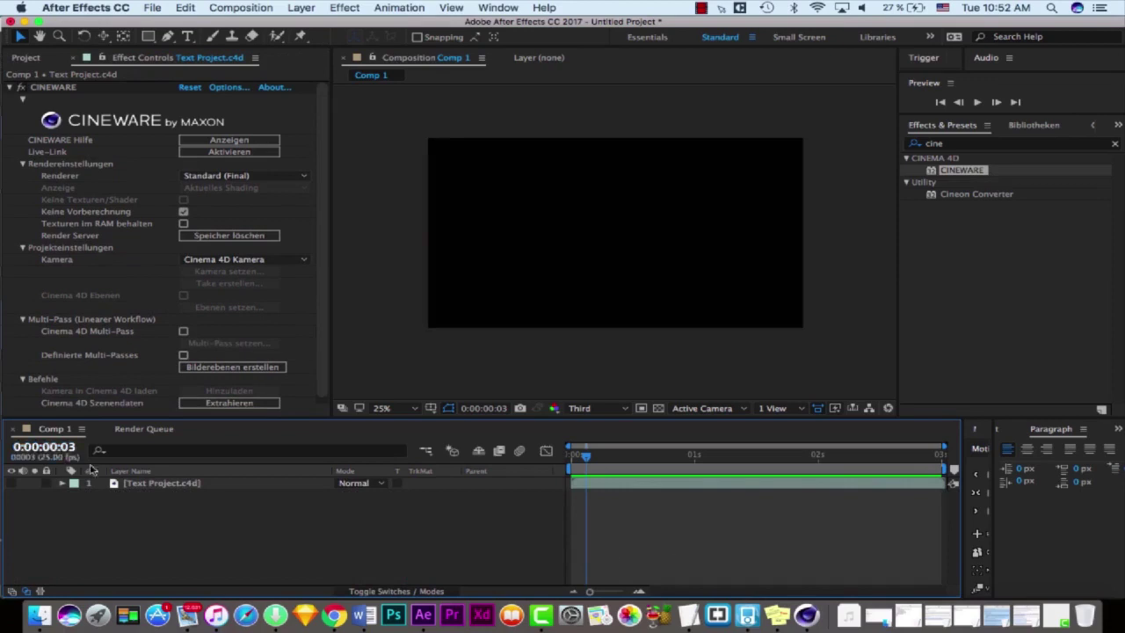
# Step: Make the Text Project.c4d layer visible again and add a new camera layer with the default settings
pyautogui.click(160, 485)
pyautogui.rightClick(322, 527)
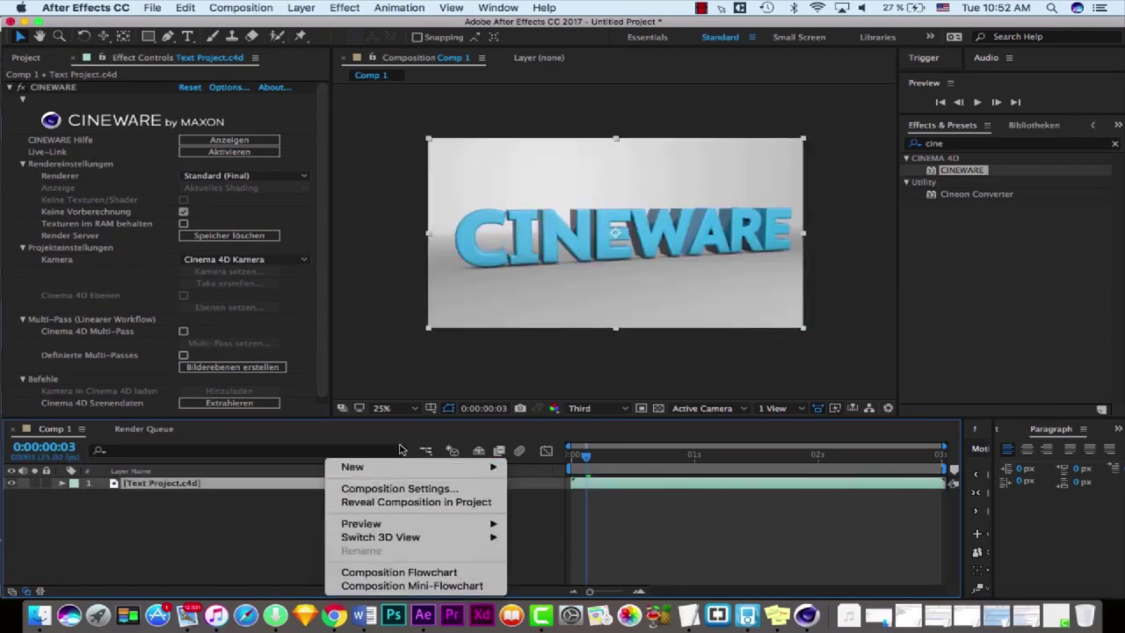
pyautogui.moveTo(413, 466)
pyautogui.click(547, 519)
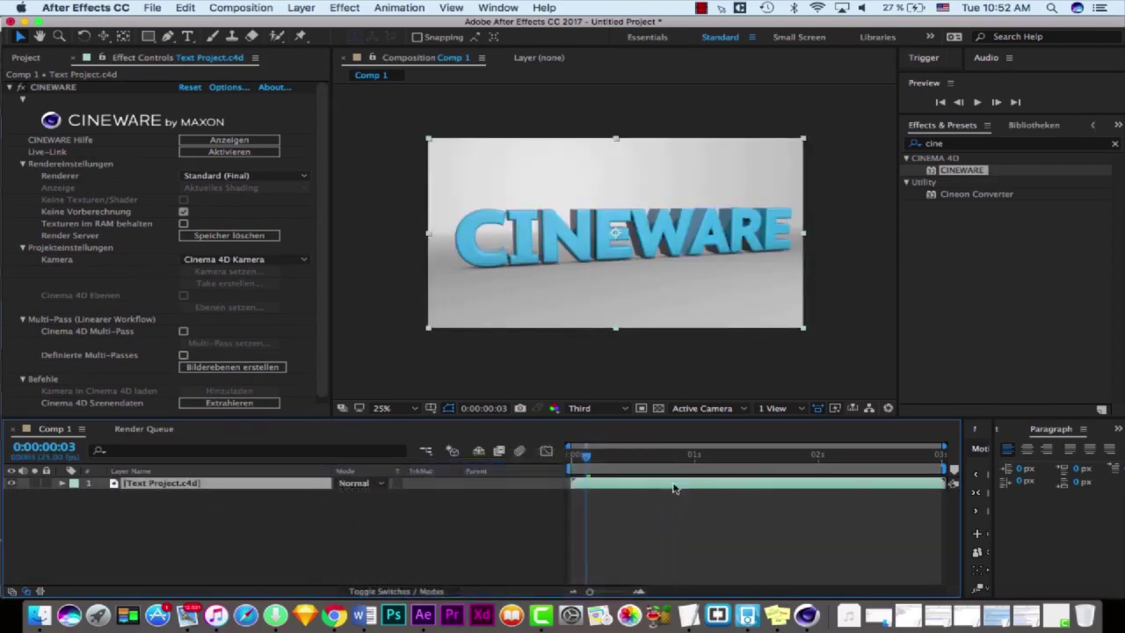
pyautogui.click(829, 464)
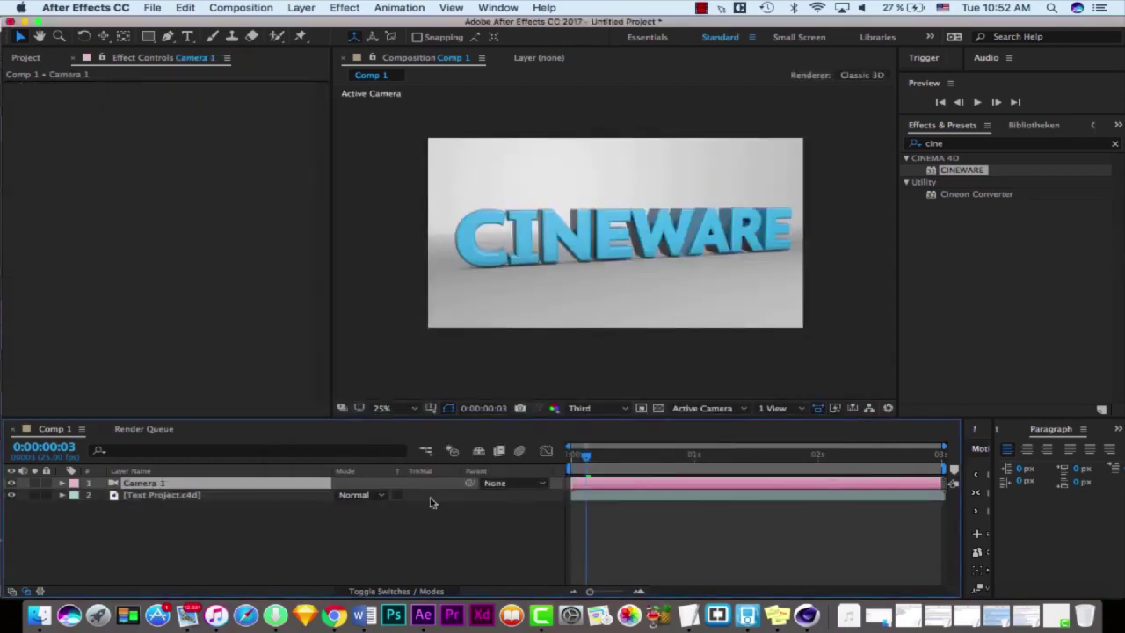
# Step: Set the CINEWARE camera of the Text Project.c4d layer to Zentrierte Comp-Kamera
pyautogui.click(167, 495)
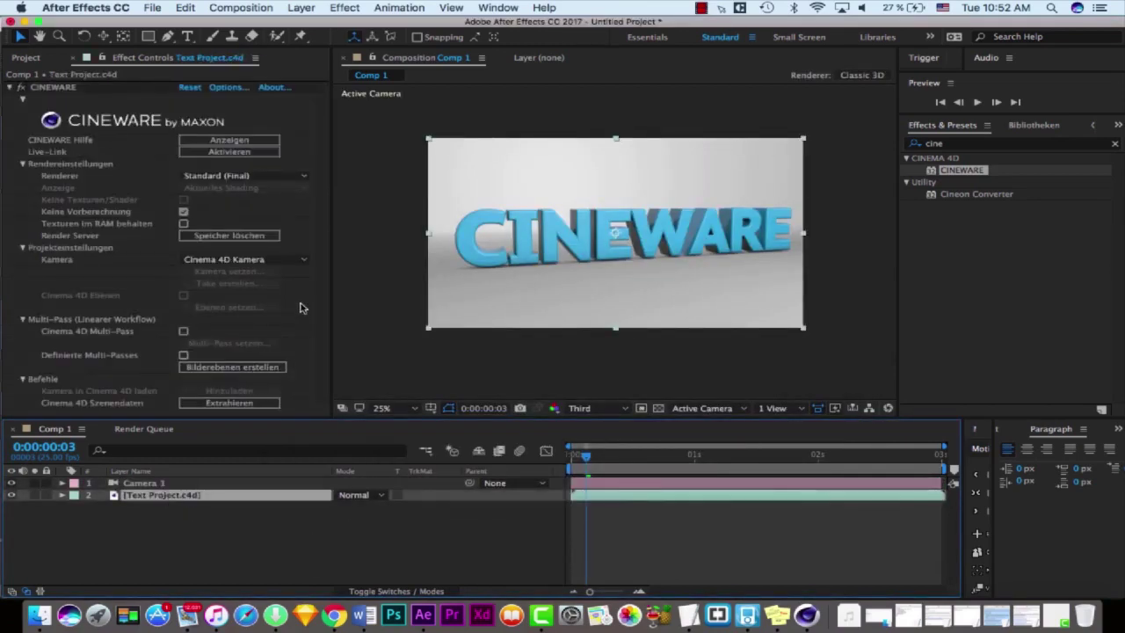
pyautogui.click(279, 260)
pyautogui.click(279, 303)
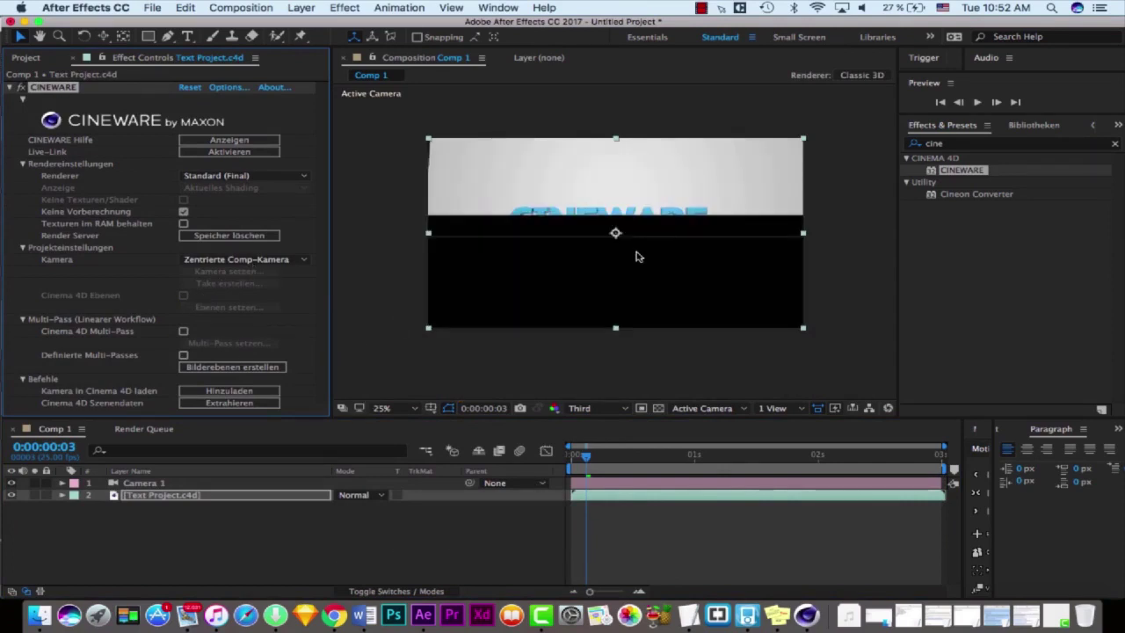
# Step: Track the composition camera so that the CINEWARE text sits lower in the frame
pyautogui.press('c')
pyautogui.press('c')
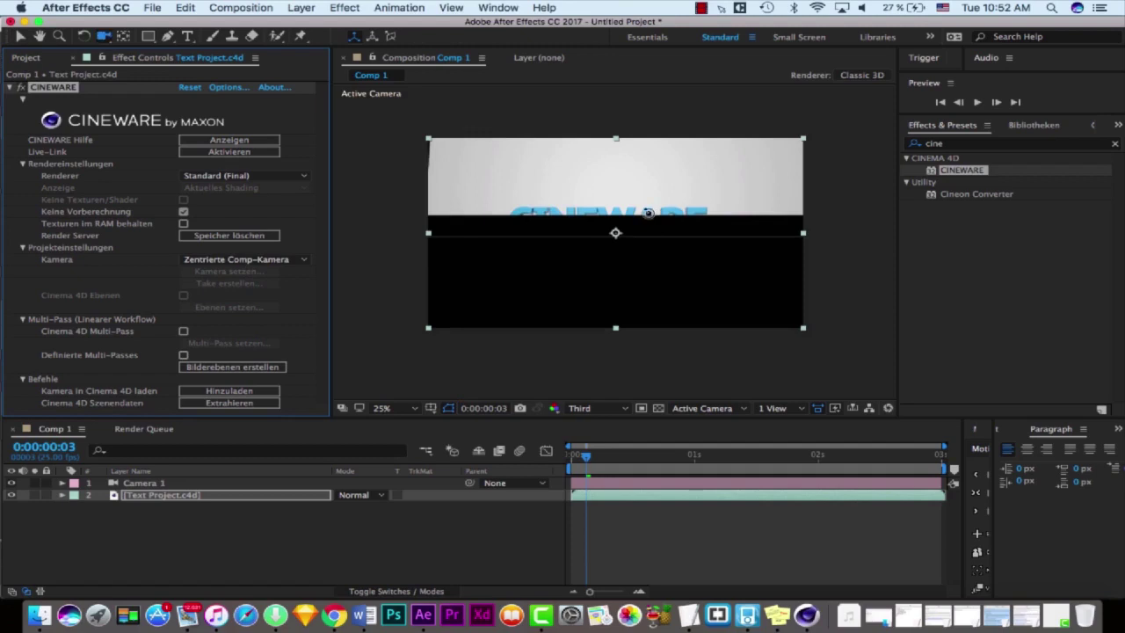
pyautogui.press('c')
pyautogui.press('c')
pyautogui.moveTo(648, 213); pyautogui.dragTo(644, 234)
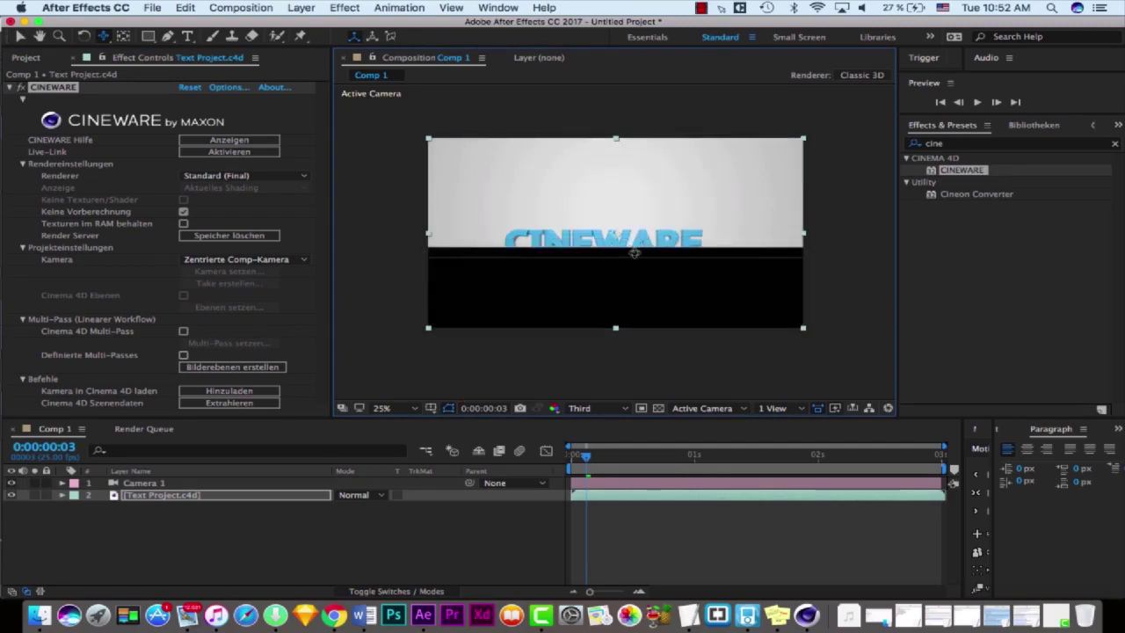
pyautogui.click(636, 279)
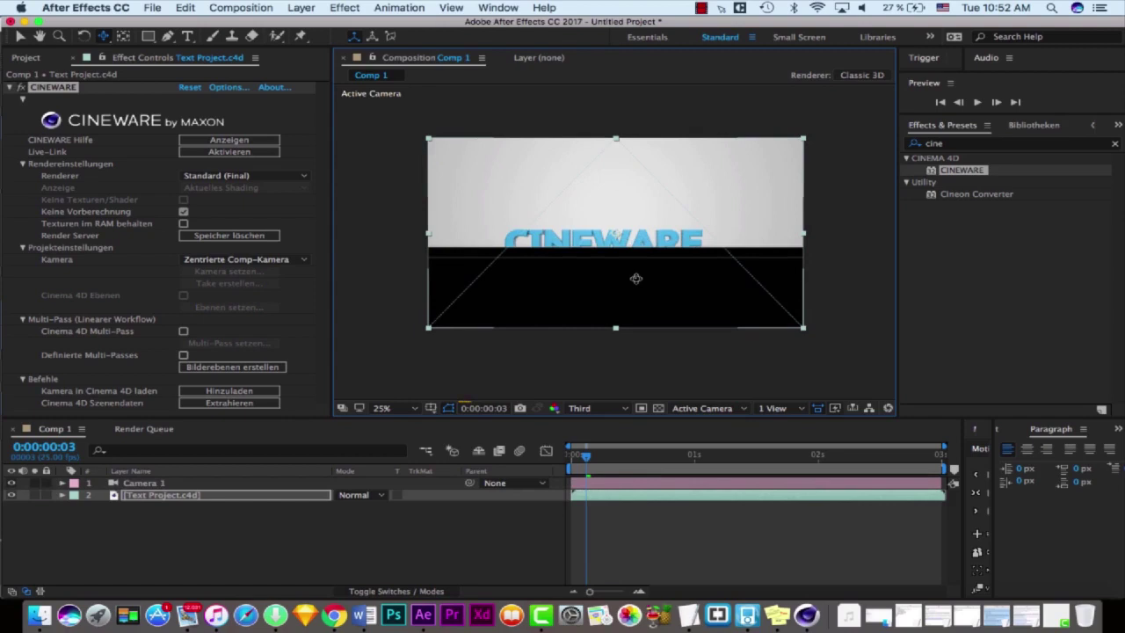
pyautogui.moveTo(636, 278); pyautogui.dragTo(631, 286)
# Step: Switch the CINEWARE renderer to Software and orbit and dolly the camera to an angled, closer view of the text
pyautogui.click(242, 175)
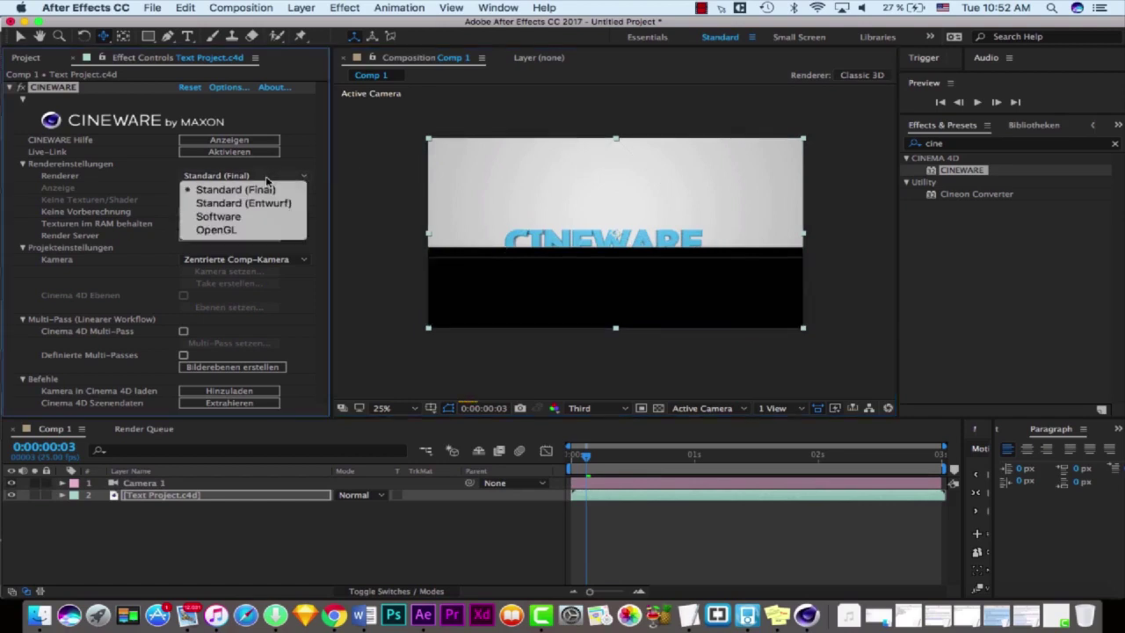
pyautogui.click(244, 217)
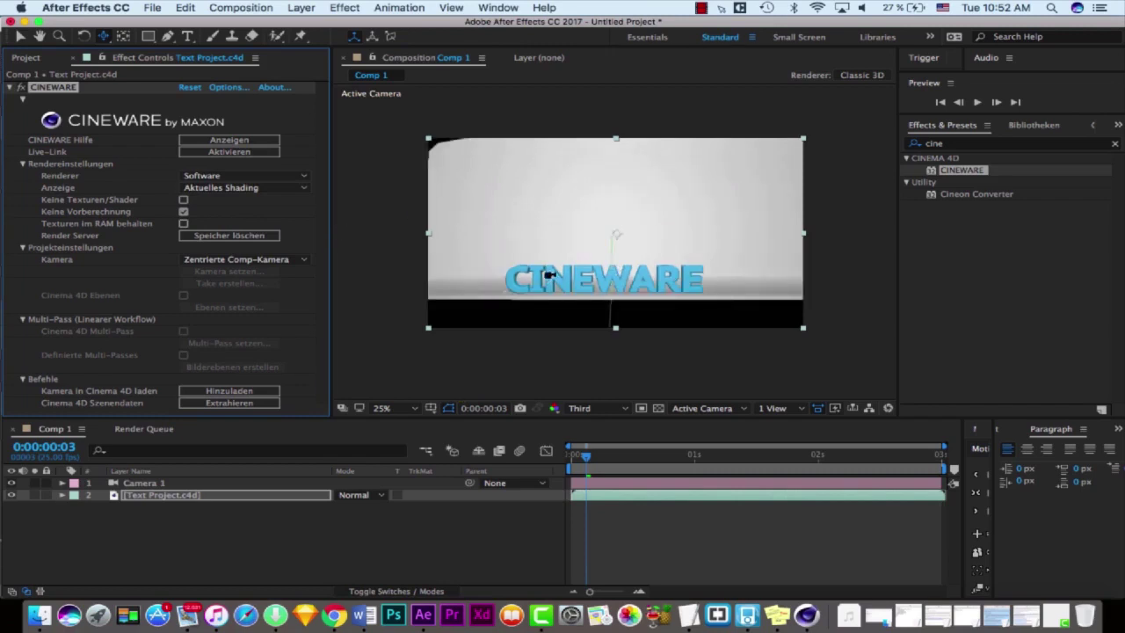
pyautogui.press('c')
pyautogui.press('c')
pyautogui.press('c')
pyautogui.moveTo(546, 275); pyautogui.dragTo(617, 286)
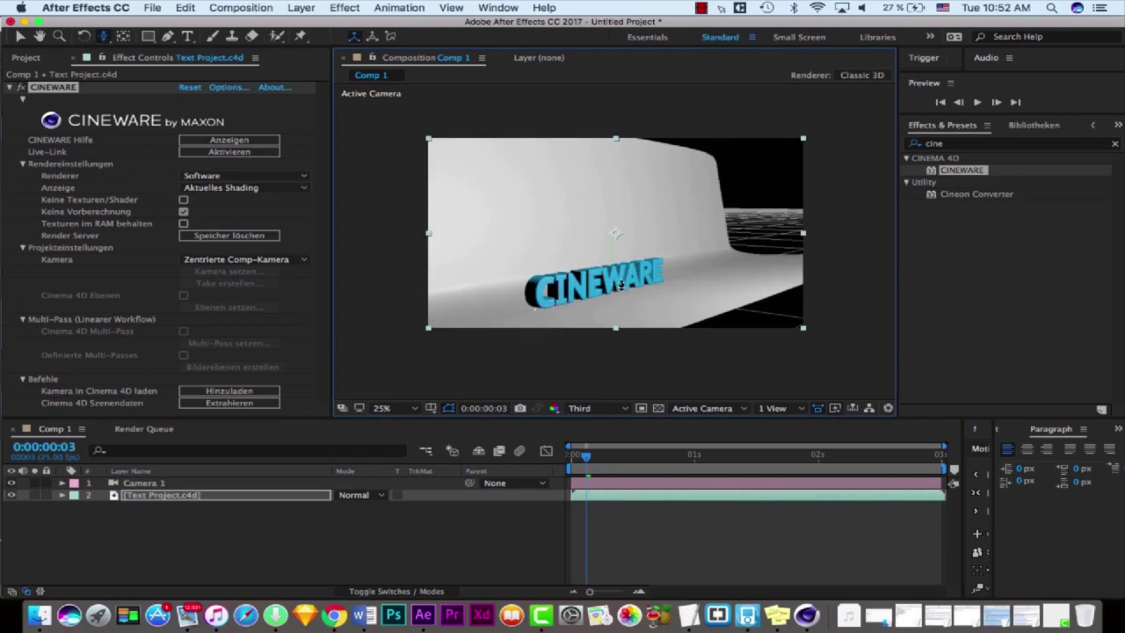
pyautogui.moveTo(644, 235); pyautogui.dragTo(676, 189)
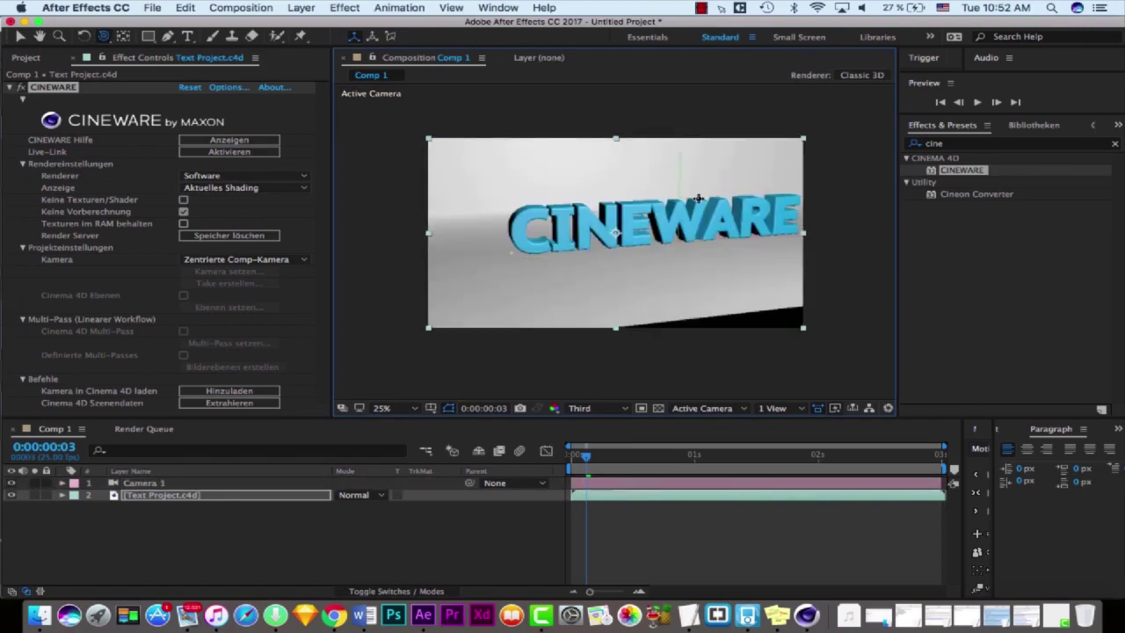
# Step: Track the camera until the text is centred in the frame and set the CINEWARE renderer to Standard (Final)
pyautogui.press('c')
pyautogui.press('c')
pyautogui.press('c')
pyautogui.press('c')
pyautogui.press('c')
pyautogui.moveTo(706, 178); pyautogui.dragTo(668, 191)
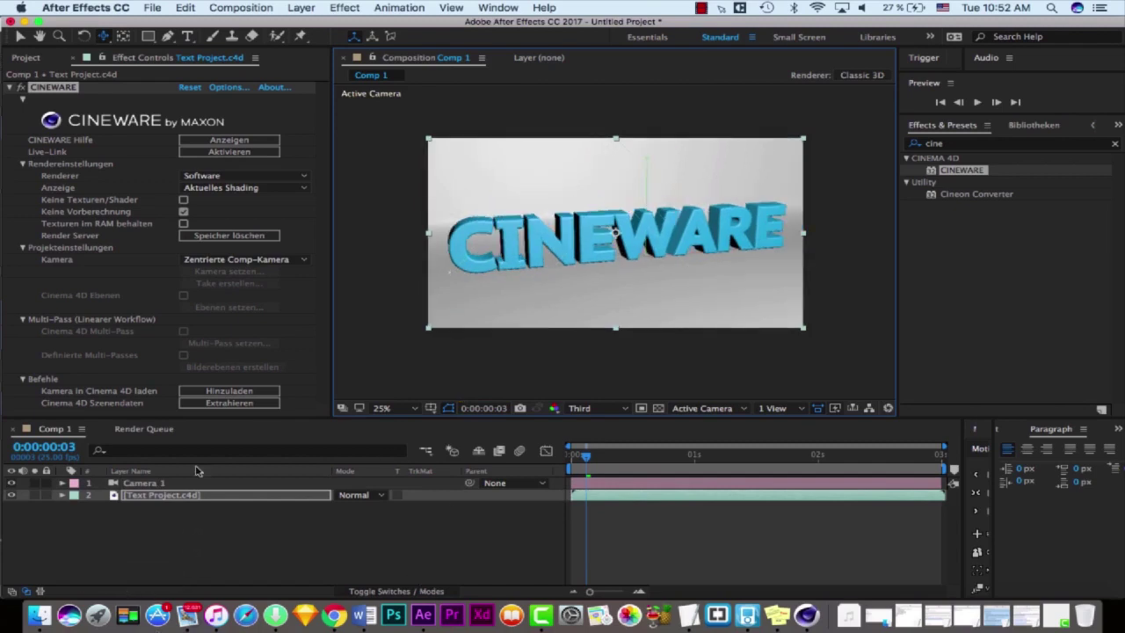
pyautogui.click(246, 175)
pyautogui.click(233, 186)
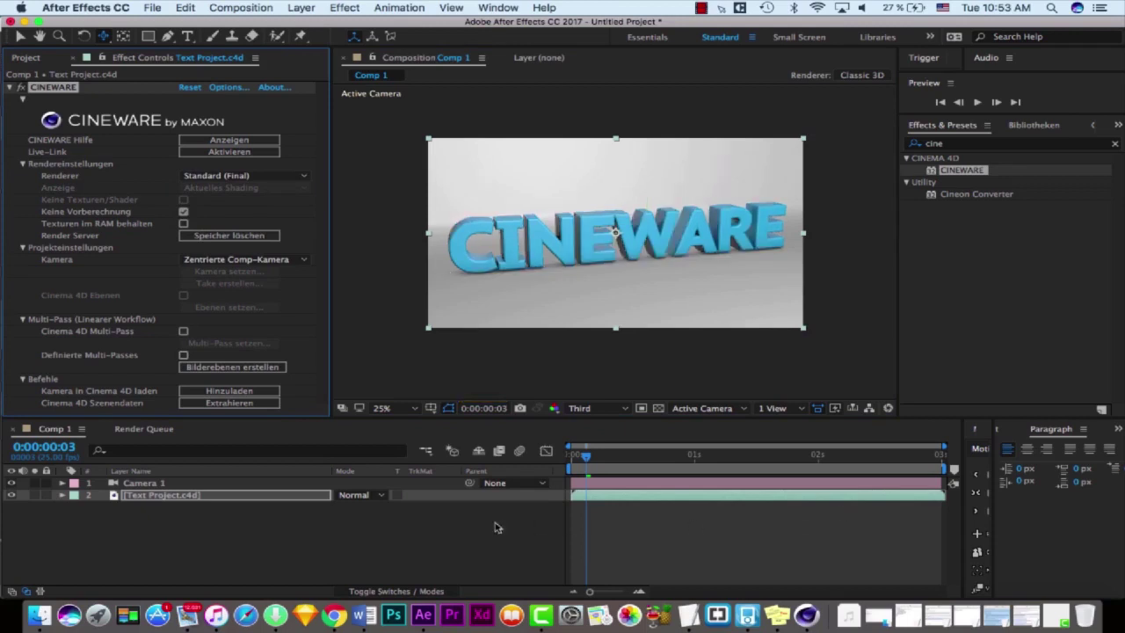
pyautogui.click(214, 529)
pyautogui.rightClick(199, 550)
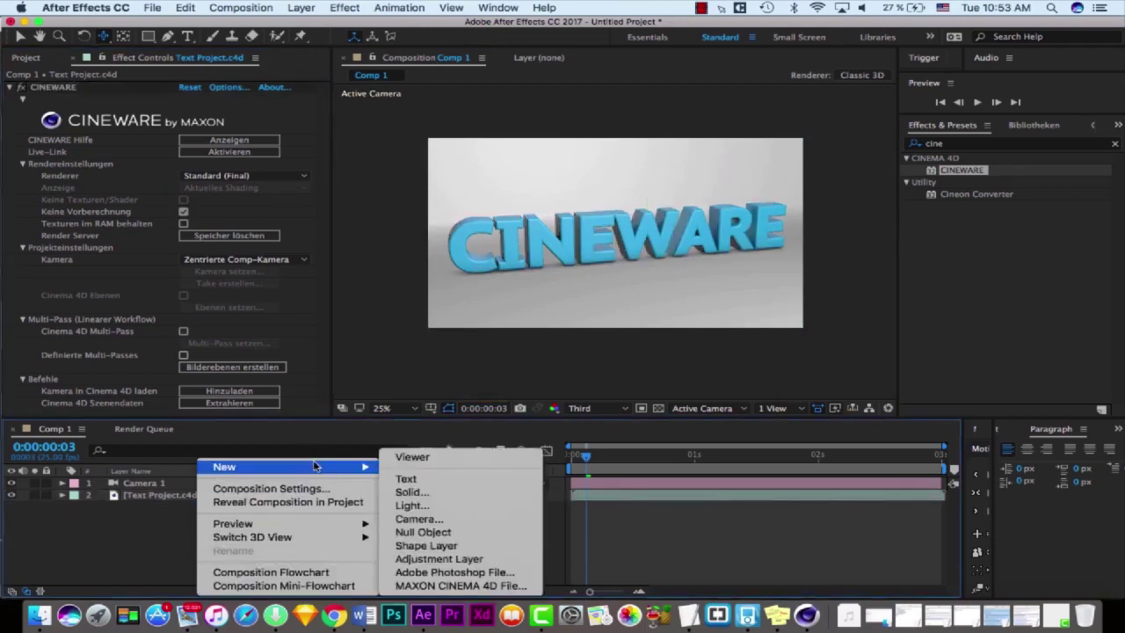
pyautogui.click(458, 547)
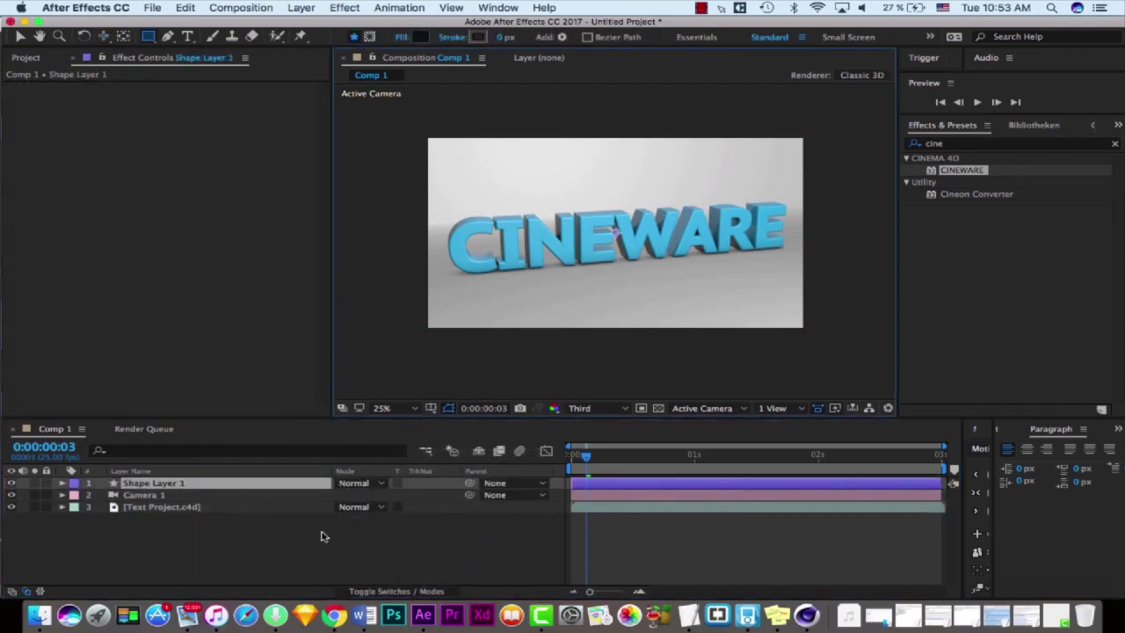
pyautogui.hotkey('ctrl', 'z')
# Step: Add an adjustment layer above the camera and apply the Curves effect to it
pyautogui.rightClick(234, 460)
pyautogui.moveTo(261, 467)
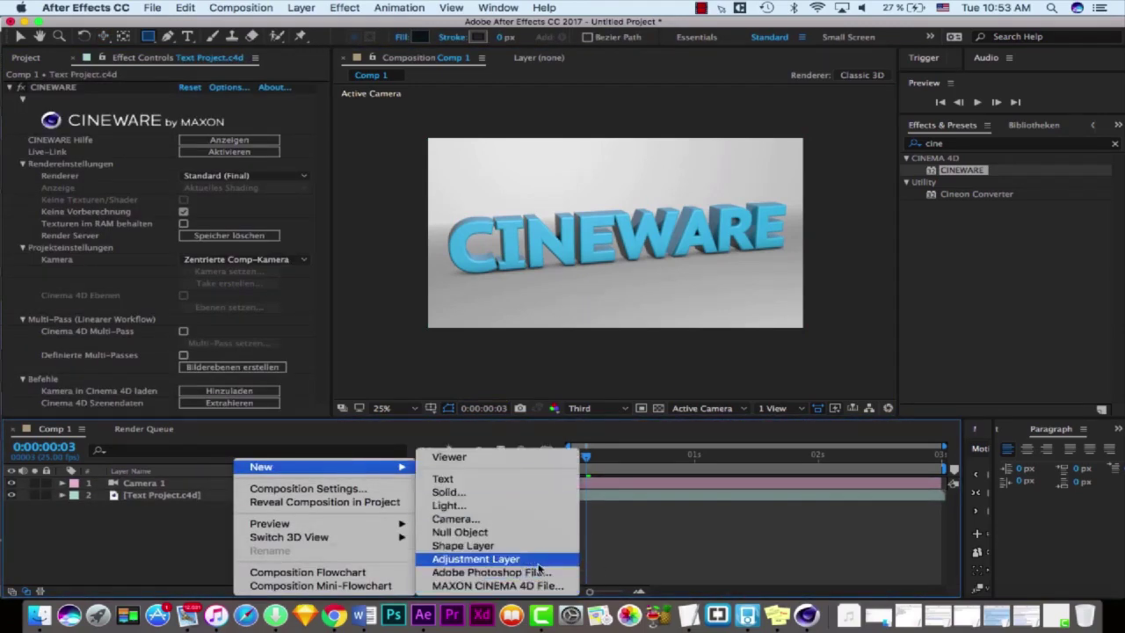
pyautogui.click(537, 563)
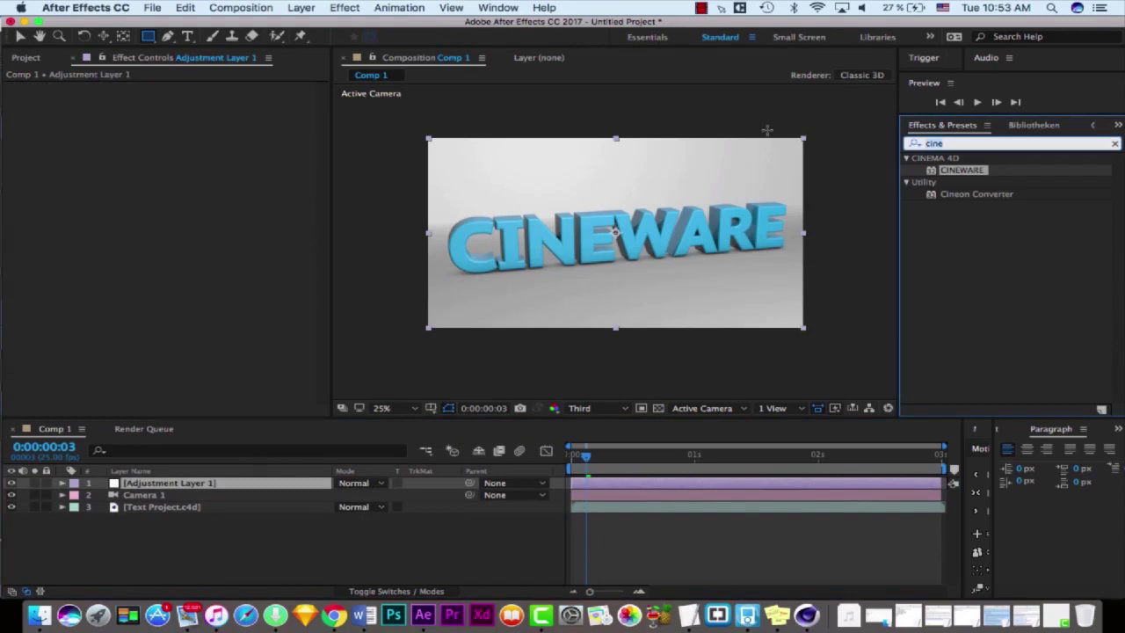
pyautogui.write('curv')
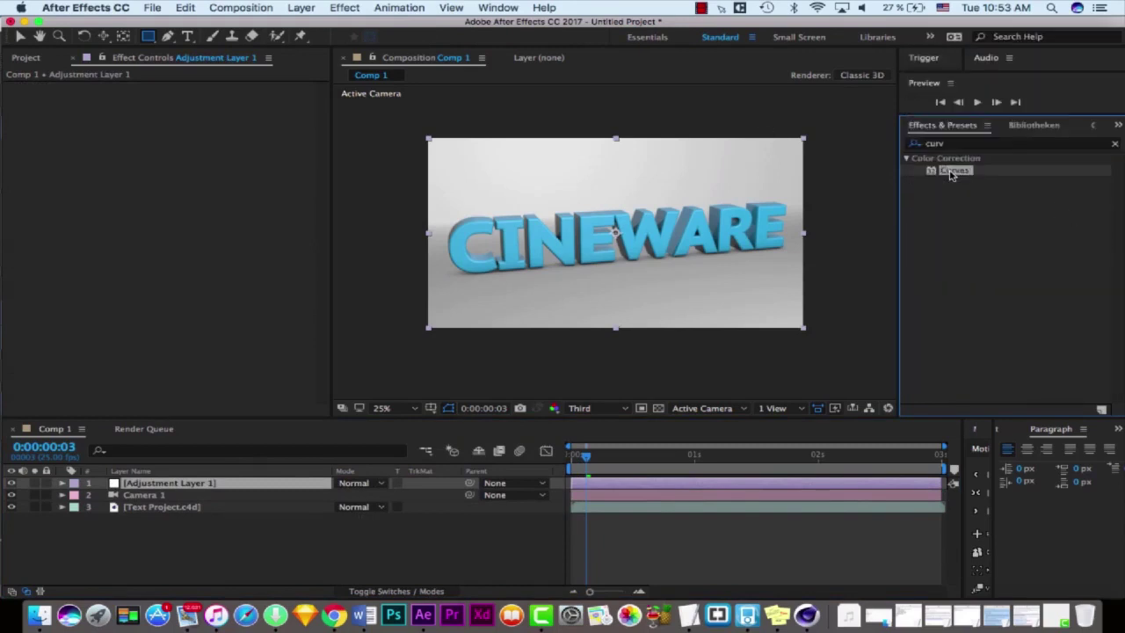
# Step: Shape the RGB curve into a slight S by lowering the shadows and raising the highlights a little
pyautogui.moveTo(74, 250); pyautogui.dragTo(105, 261)
pyautogui.moveTo(195, 177); pyautogui.dragTo(193, 175)
pyautogui.moveTo(99, 256); pyautogui.dragTo(103, 262)
pyautogui.click(313, 557)
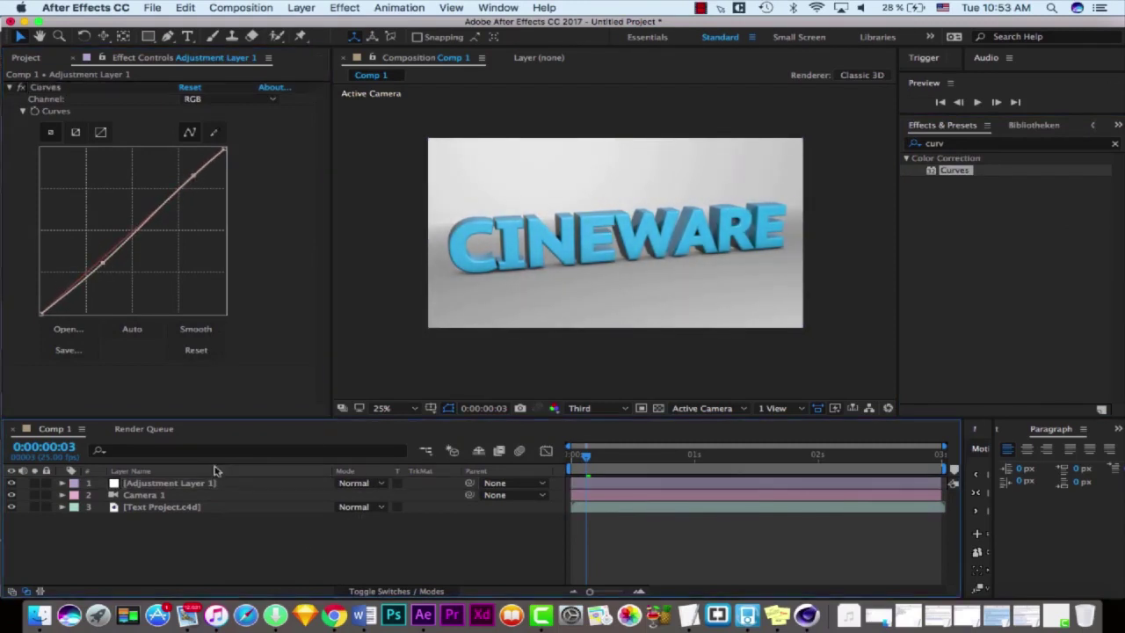